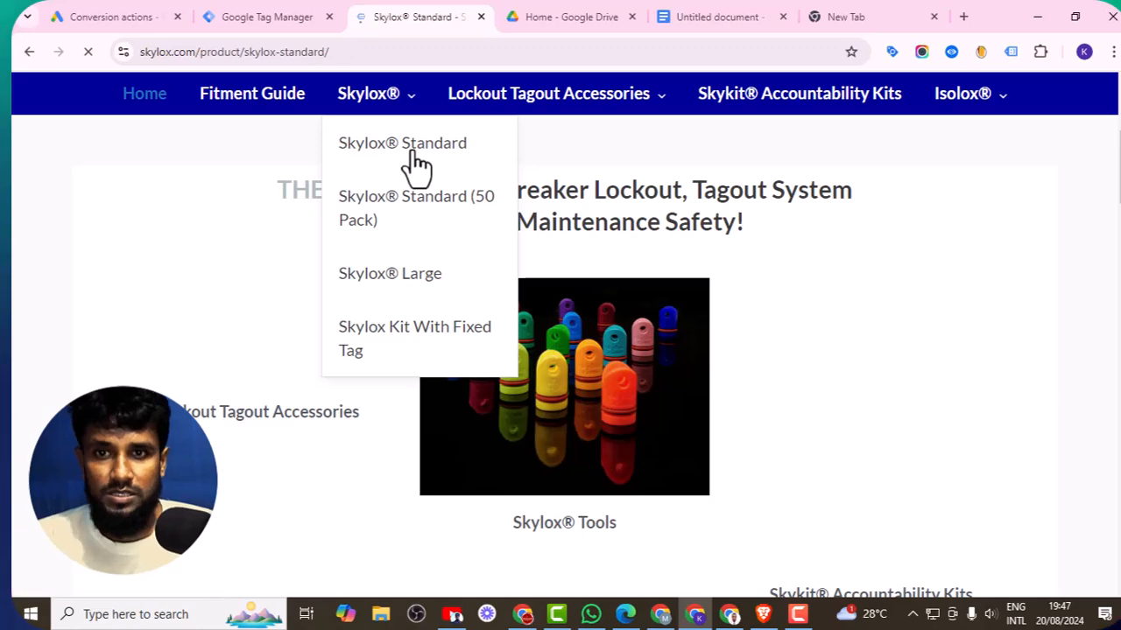
- Choose the Red color option for the Skylox Standard product
{"action": "scroll", "coordinate": [542, 225], "scroll_direction": "down", "scroll_amount": 10}
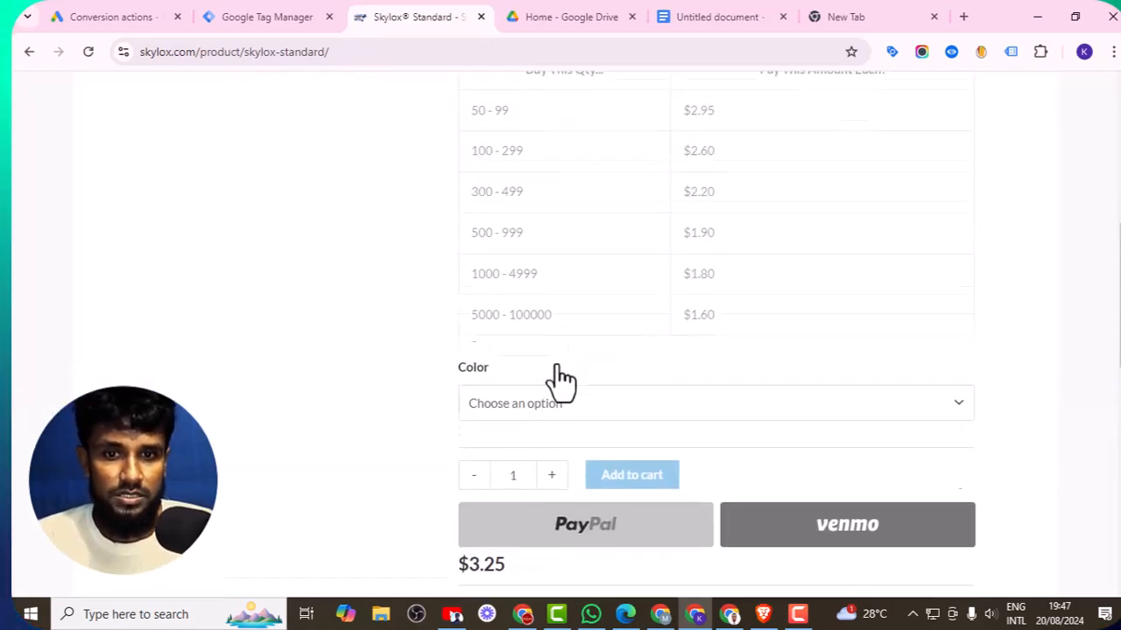
{"action": "left_click", "coordinate": [514, 271]}
{"action": "left_click", "coordinate": [498, 341]}
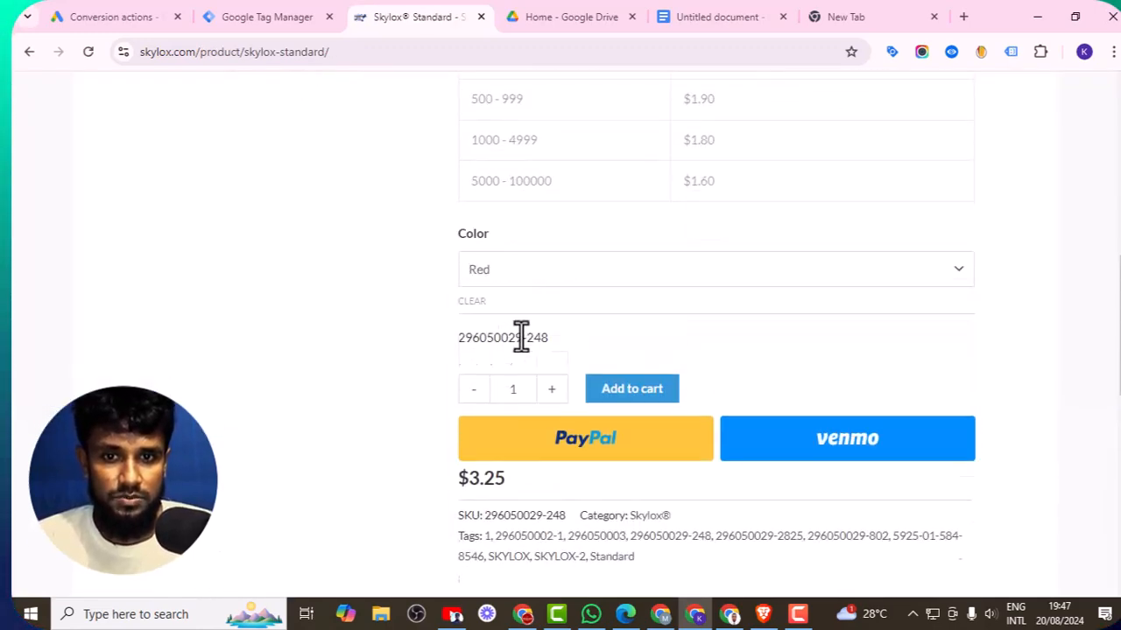
- Add one Red Skylox Standard to the cart and open the cart
{"action": "scroll", "coordinate": [520, 333], "scroll_direction": "down", "scroll_amount": 2}
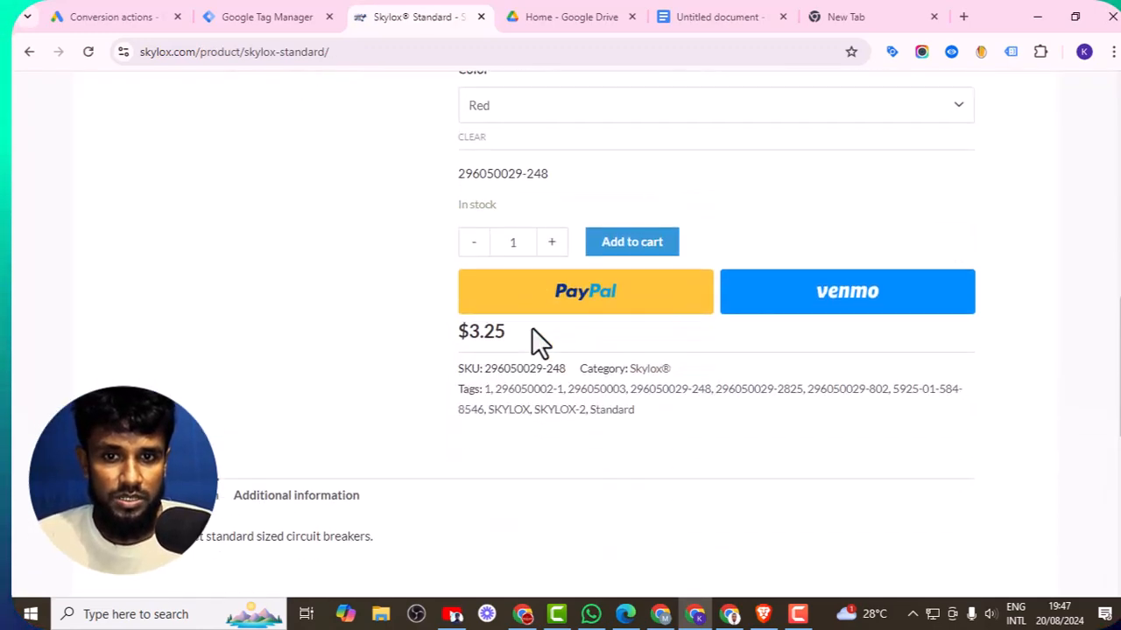
{"action": "left_click", "coordinate": [629, 267]}
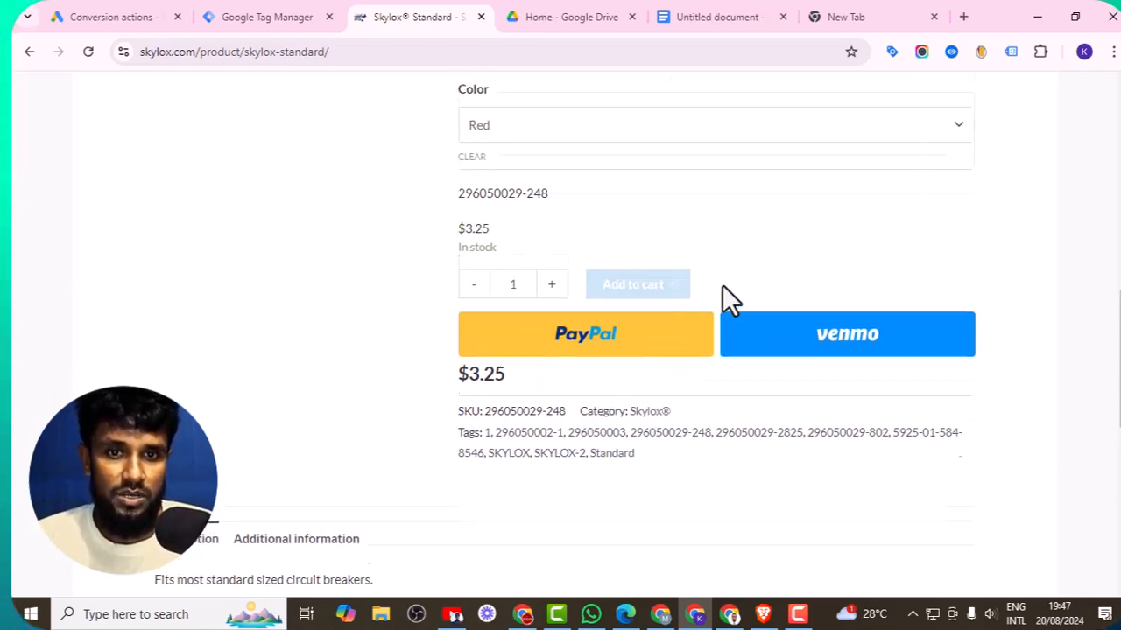
{"action": "left_click", "coordinate": [743, 254]}
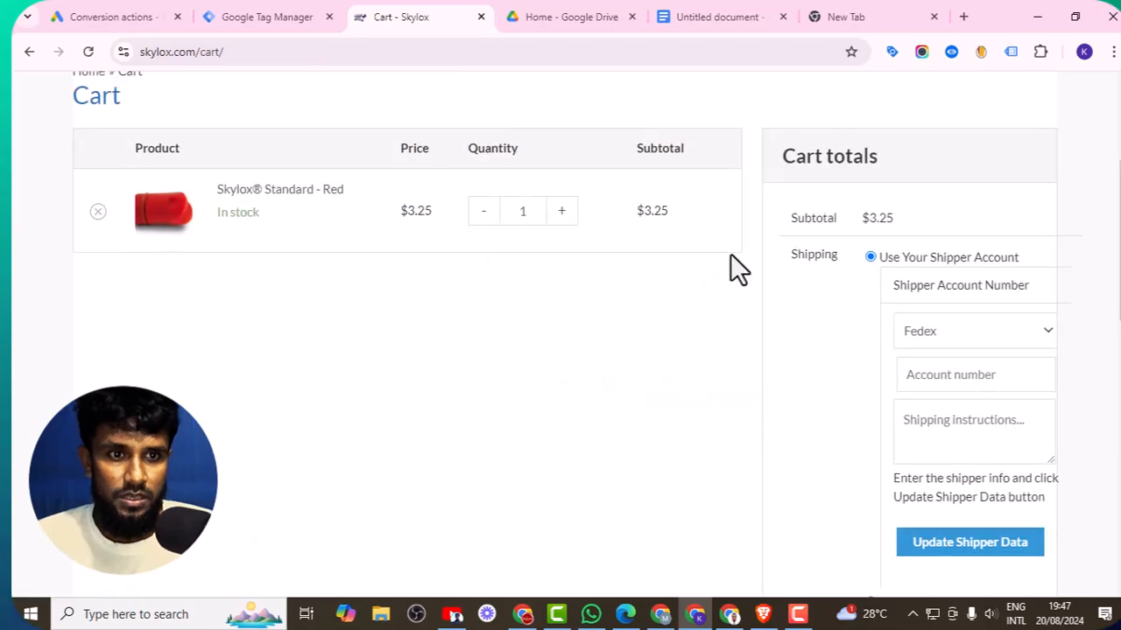
- Set the shipper to UPS, enter the shipper account number, and proceed to checkout
{"action": "scroll", "coordinate": [665, 296], "scroll_direction": "down", "scroll_amount": 7}
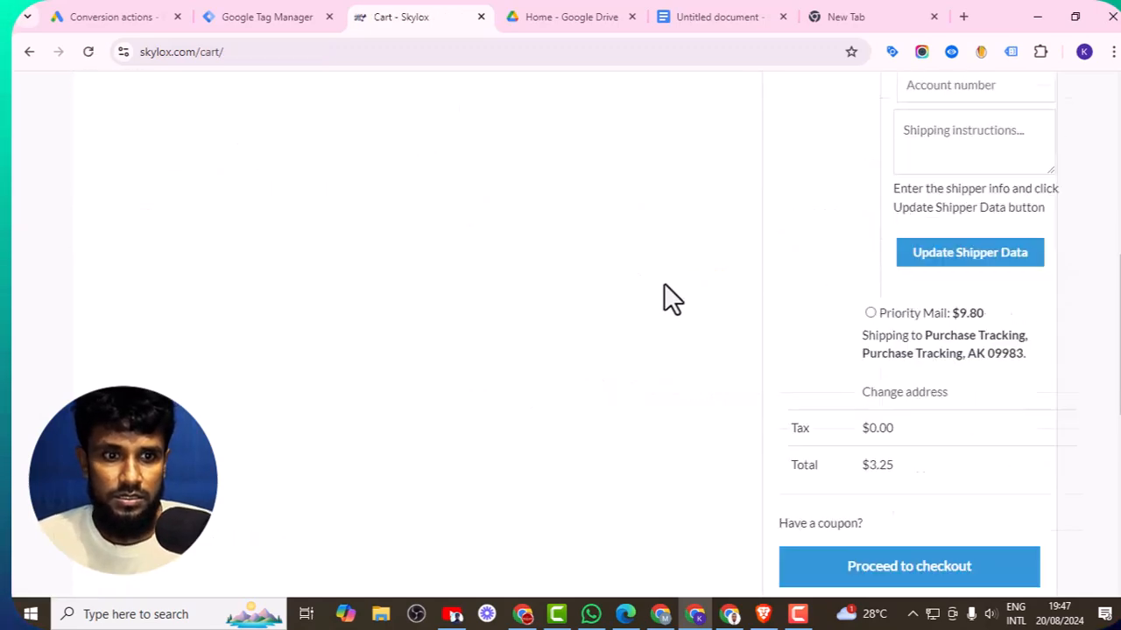
{"action": "scroll", "coordinate": [664, 284], "scroll_direction": "up", "scroll_amount": 6}
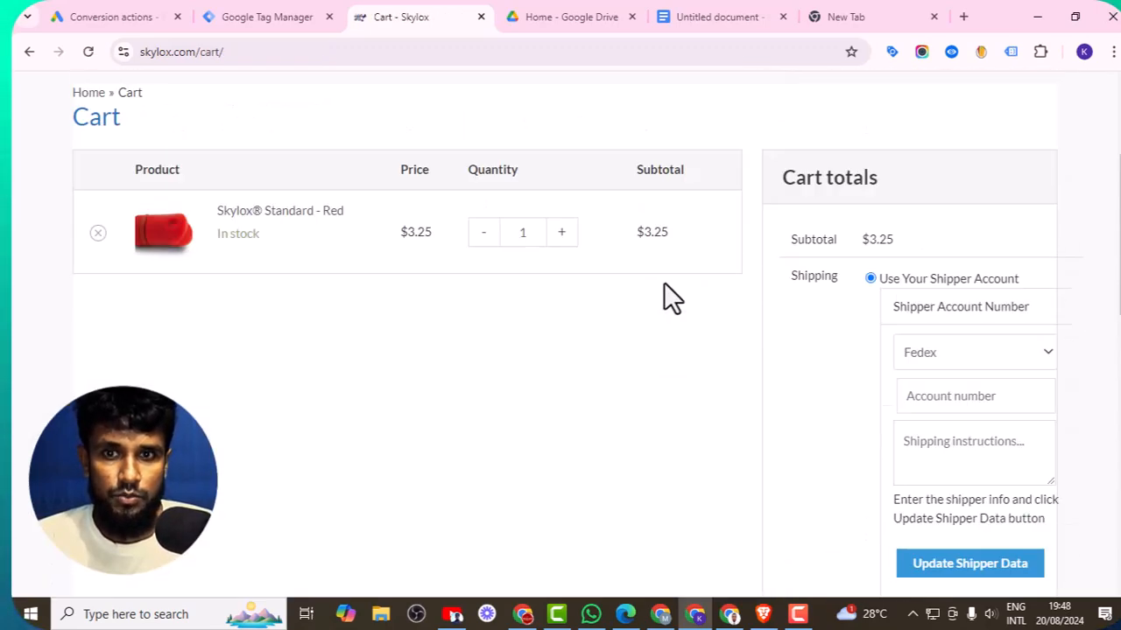
{"action": "scroll", "coordinate": [663, 281], "scroll_direction": "down", "scroll_amount": 1}
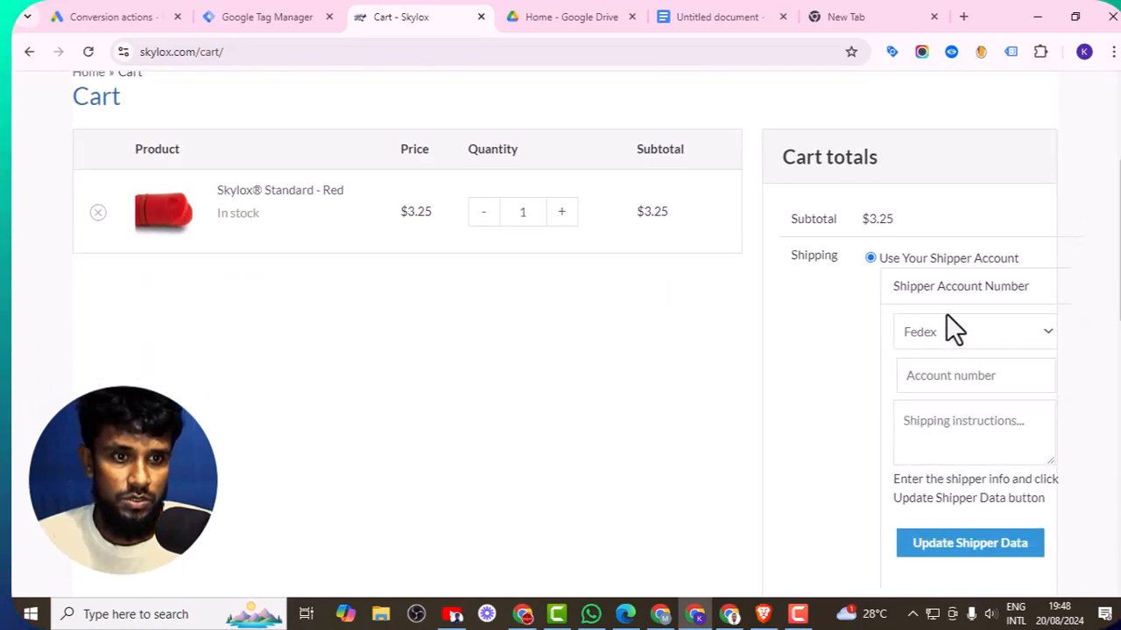
{"action": "left_click", "coordinate": [942, 342]}
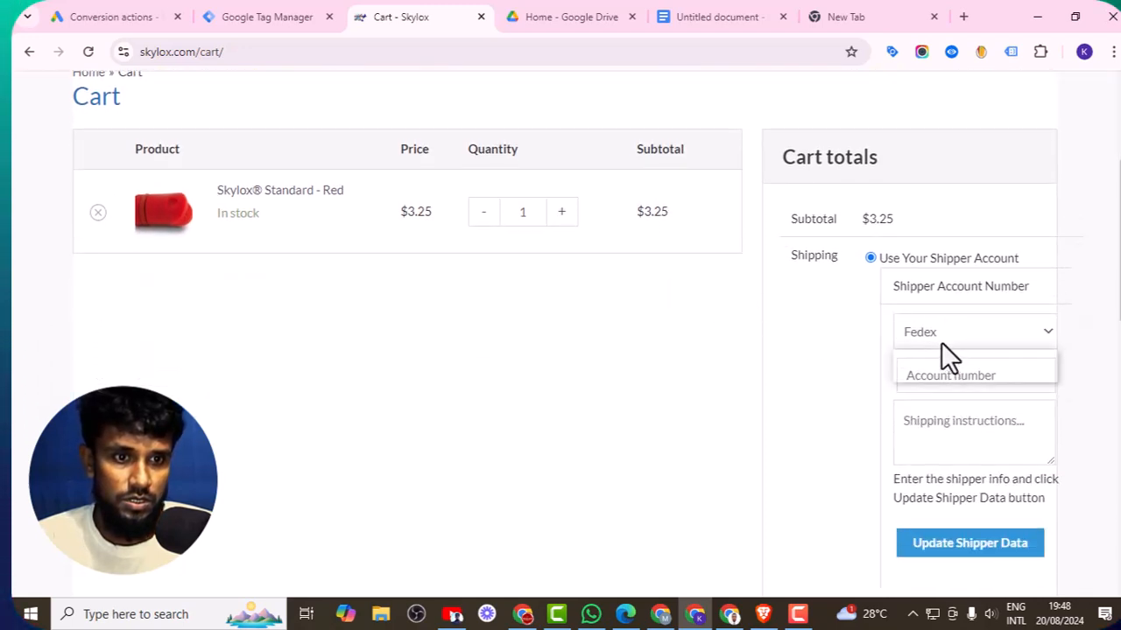
{"action": "left_click", "coordinate": [942, 374]}
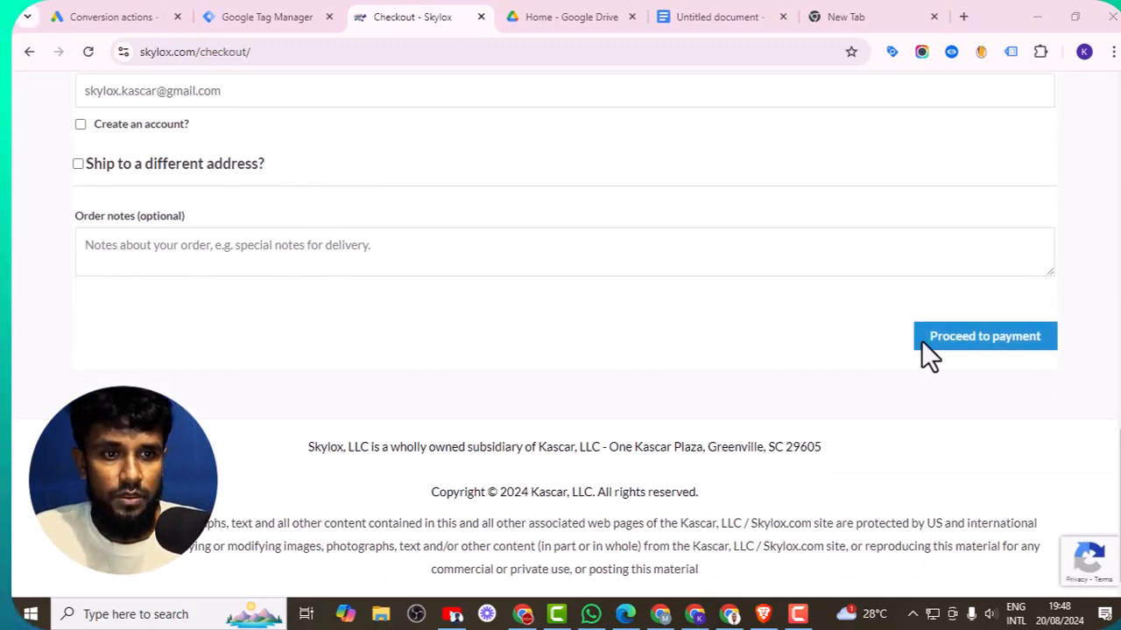
{"action": "left_click", "coordinate": [922, 342]}
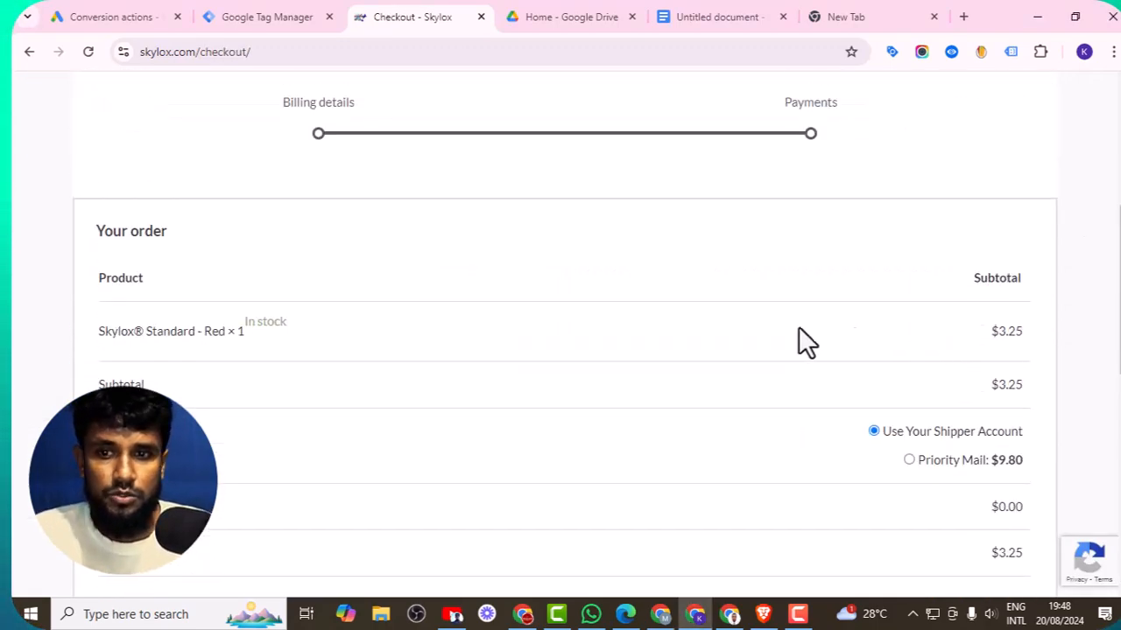
- Accept the website terms and conditions and place the order with cash on delivery
{"action": "scroll", "coordinate": [622, 308], "scroll_direction": "down", "scroll_amount": 4}
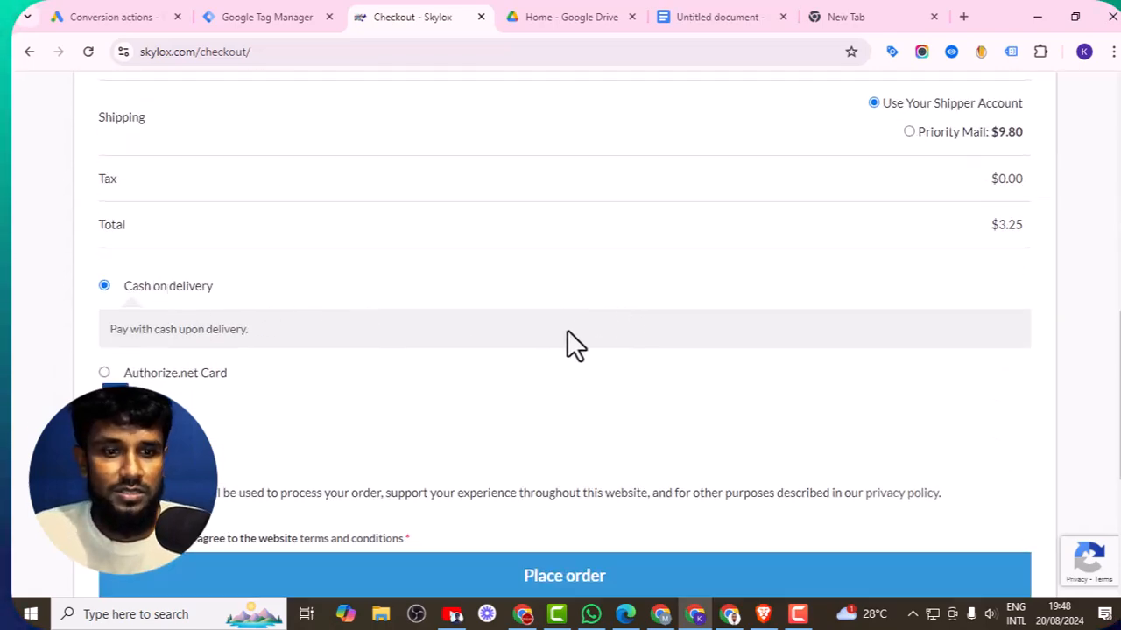
{"action": "scroll", "coordinate": [568, 342], "scroll_direction": "down", "scroll_amount": 4}
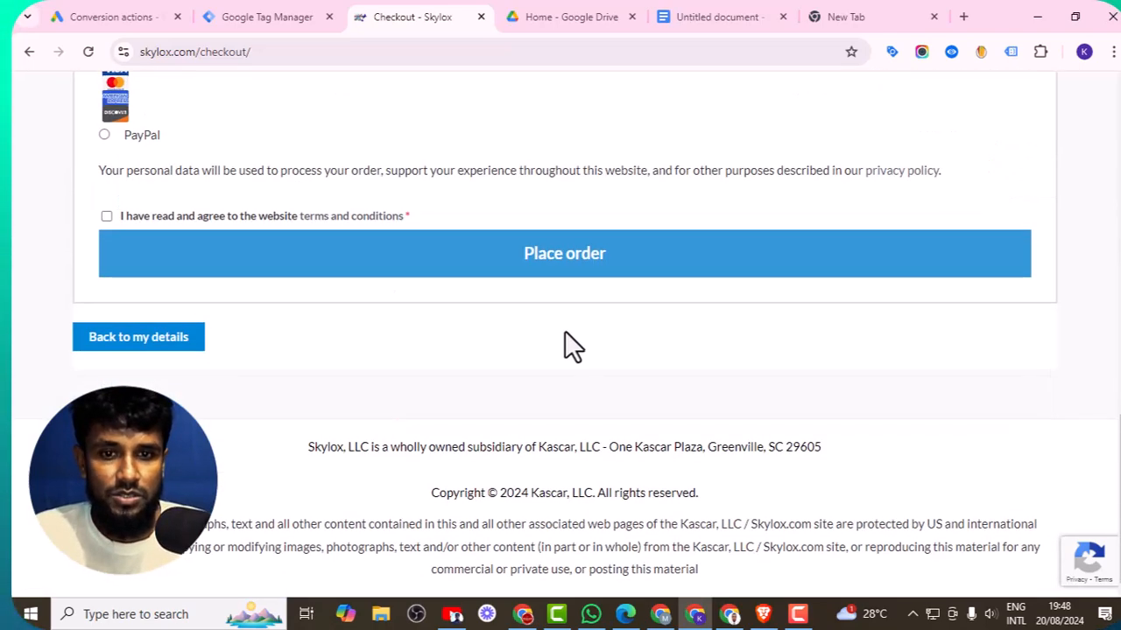
{"action": "left_click", "coordinate": [106, 216]}
{"action": "left_click", "coordinate": [354, 256]}
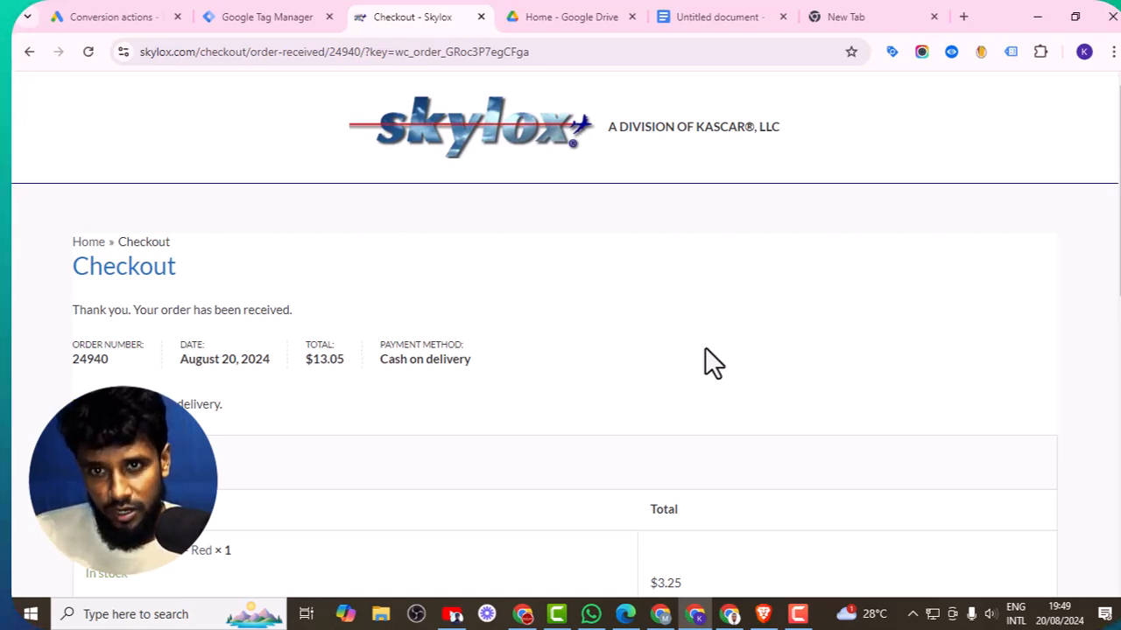
- Copy the full order-received page URL from the address bar
{"action": "left_click", "coordinate": [335, 47]}
{"action": "right_click", "coordinate": [335, 46]}
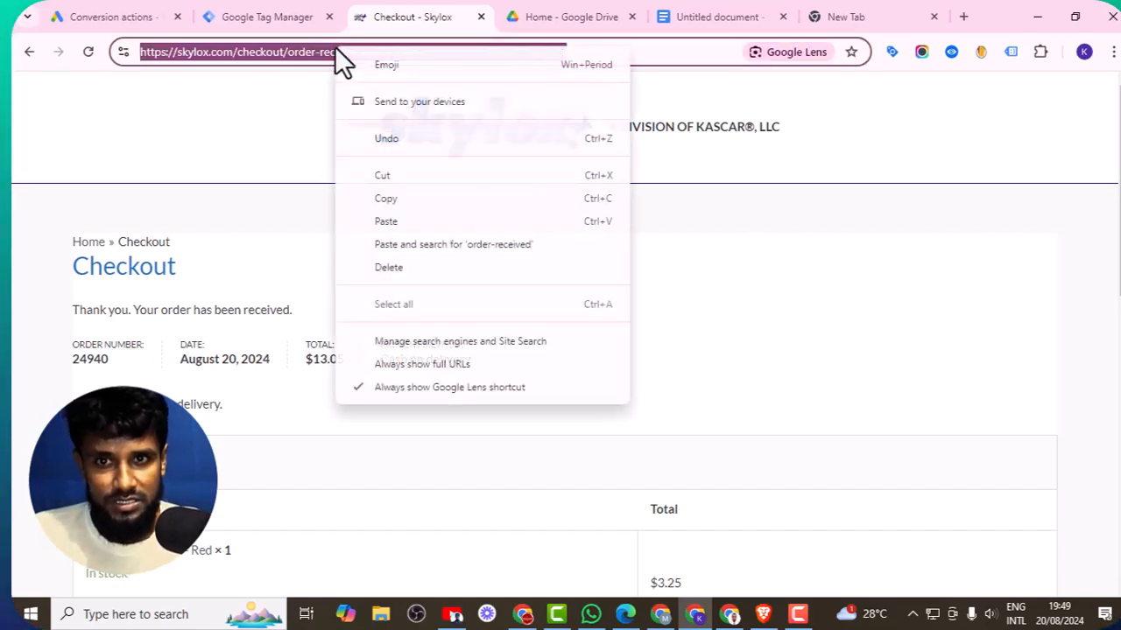
{"action": "left_click", "coordinate": [386, 198]}
- Paste the order-received URL into the document below the requirement list
{"action": "left_click", "coordinate": [670, 17]}
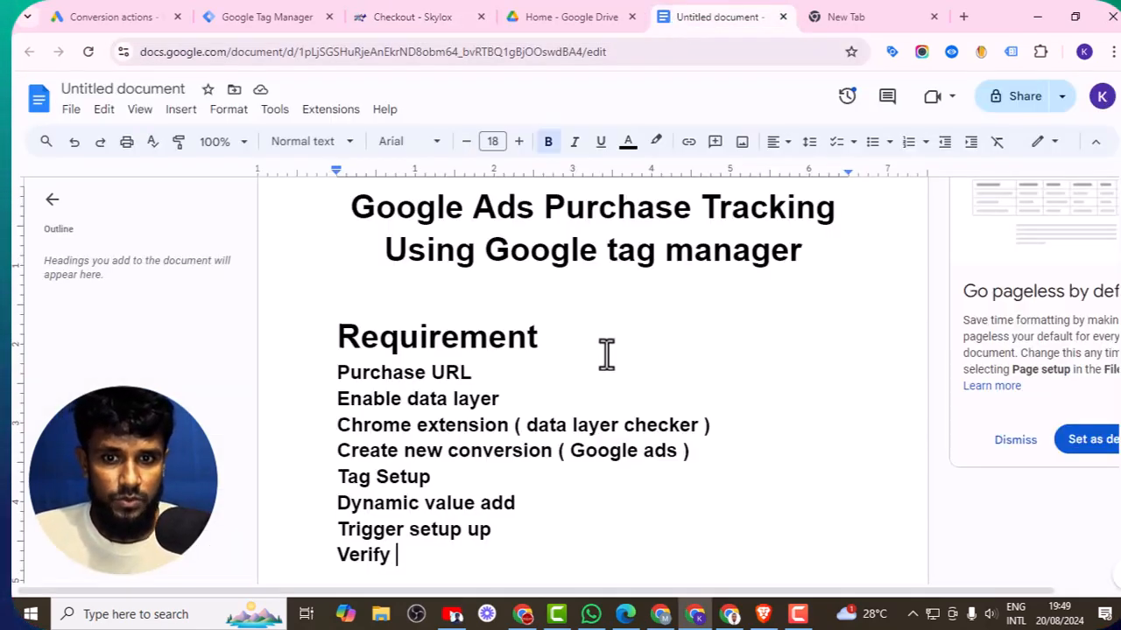
{"action": "scroll", "coordinate": [605, 356], "scroll_direction": "down", "scroll_amount": 2}
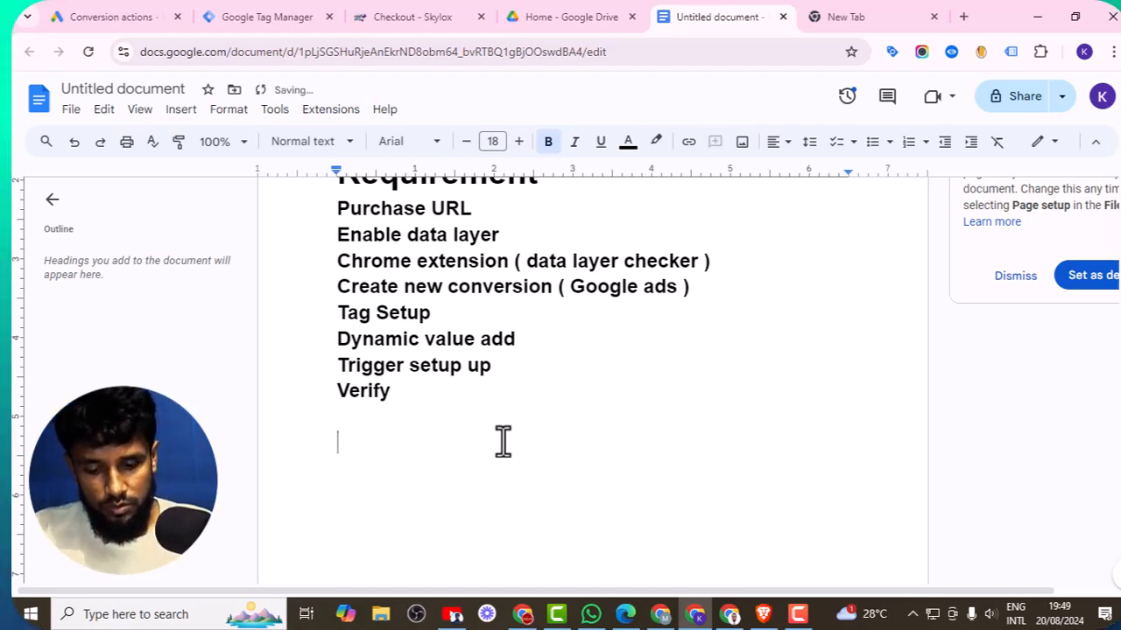
{"action": "key", "text": "ctrl+v"}
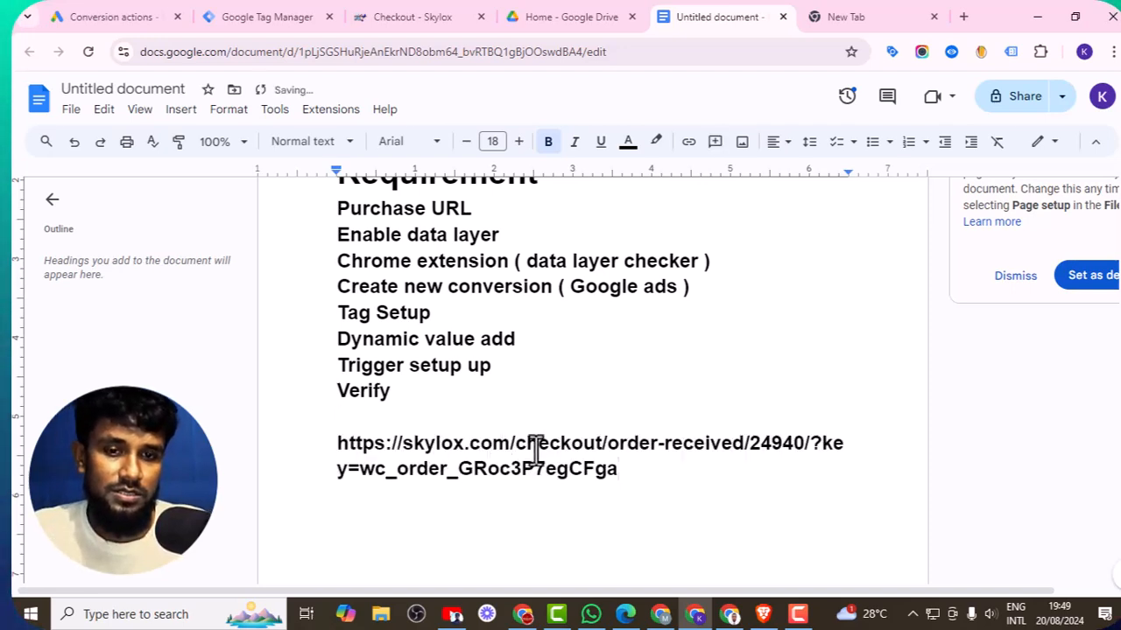
{"action": "left_click_drag", "start_coordinate": [608, 443], "coordinate": [738, 438]}
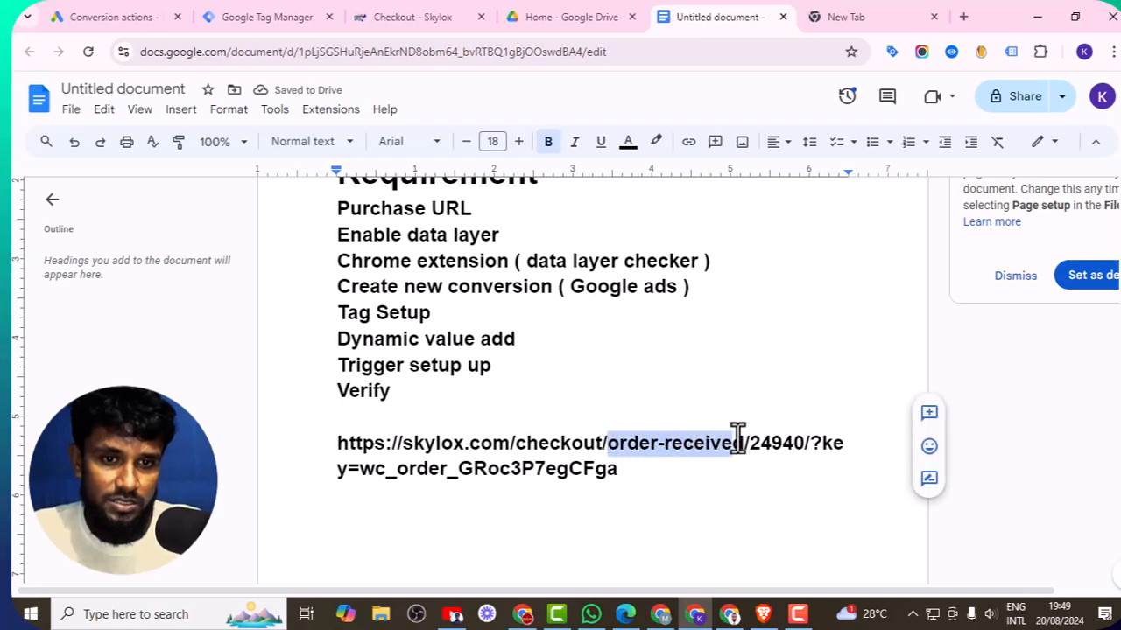
{"action": "left_click", "coordinate": [664, 480]}
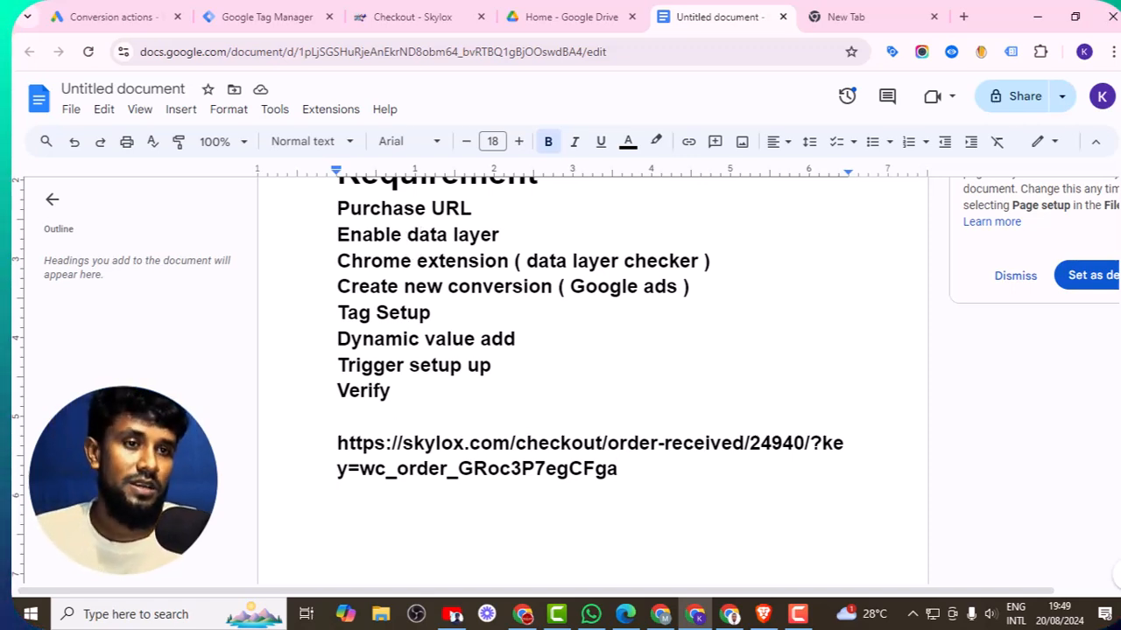
- Search Google for data layer checker and open the Datalayer Checker Chrome Web Store page
{"action": "left_click", "coordinate": [850, 14]}
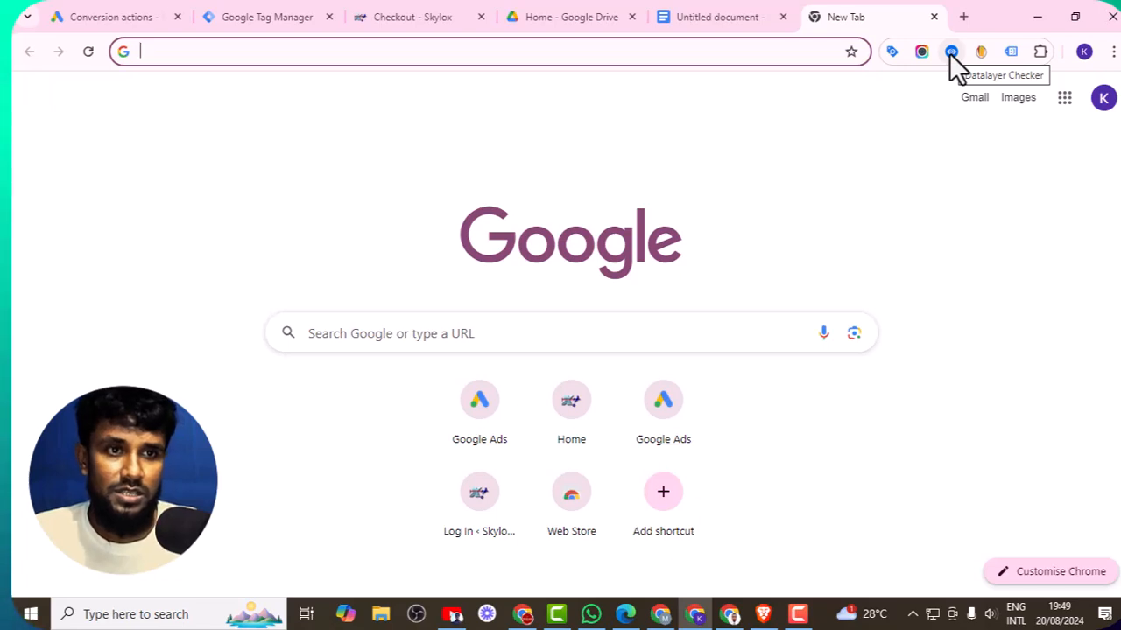
{"action": "left_click", "coordinate": [733, 60]}
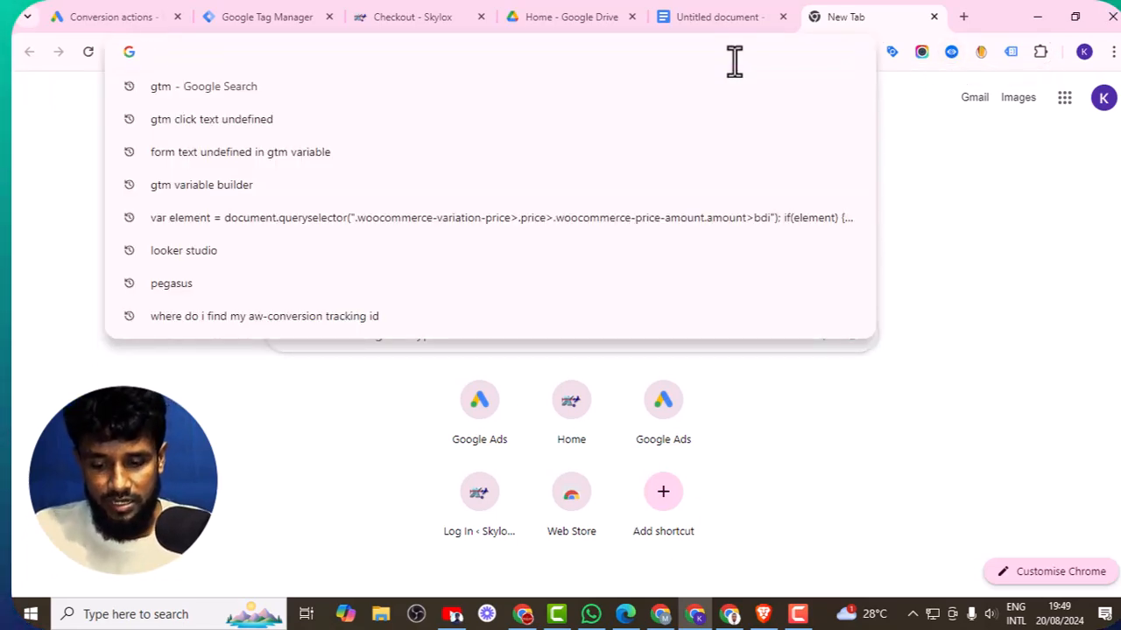
{"action": "type", "text": "data layer"}
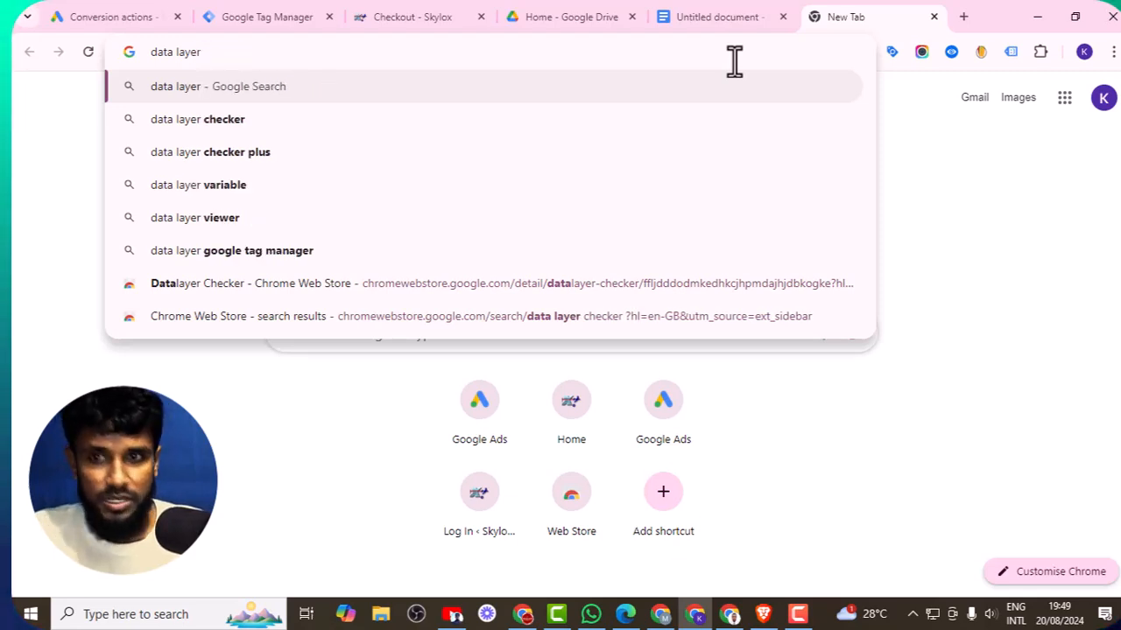
{"action": "left_click", "coordinate": [300, 120]}
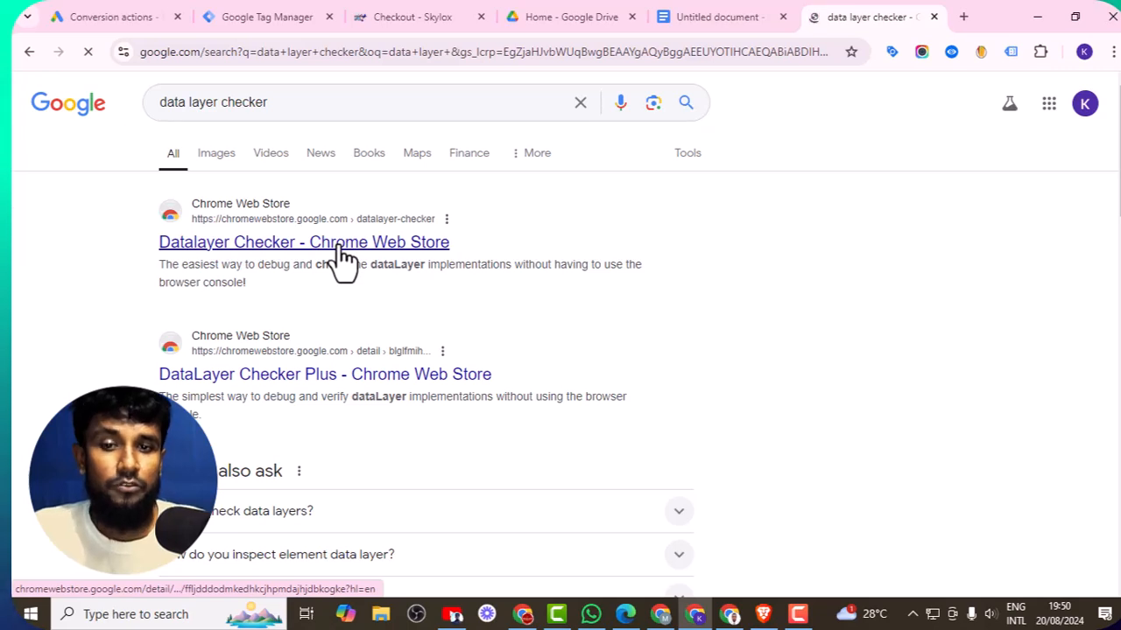
{"action": "left_click", "coordinate": [342, 254]}
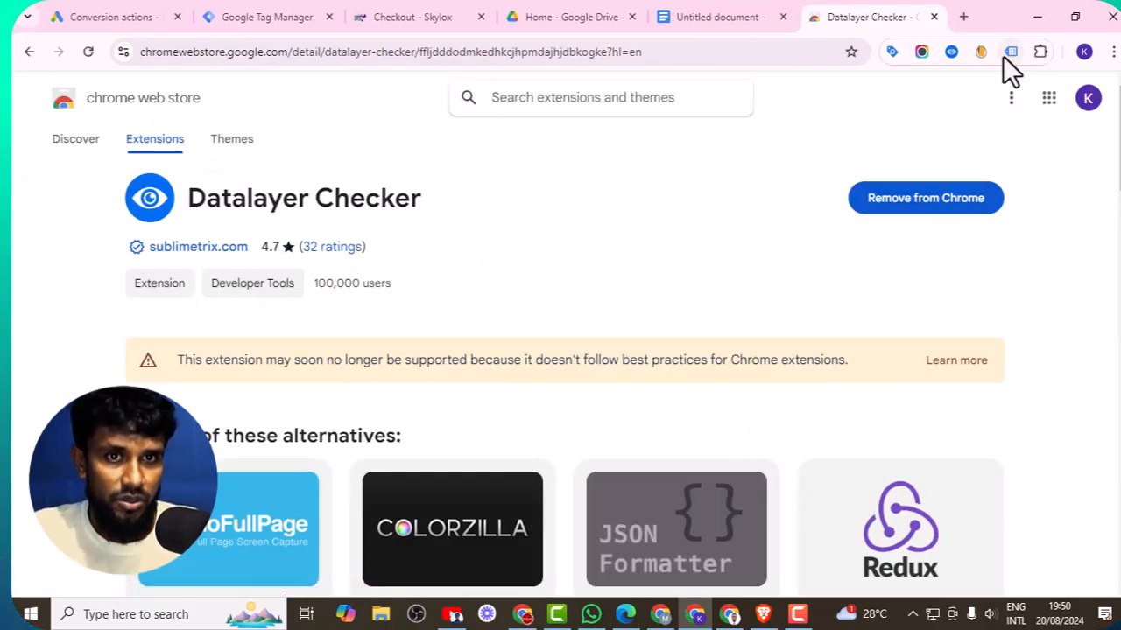
- Review the requirement list in the document
{"action": "left_click", "coordinate": [701, 17]}
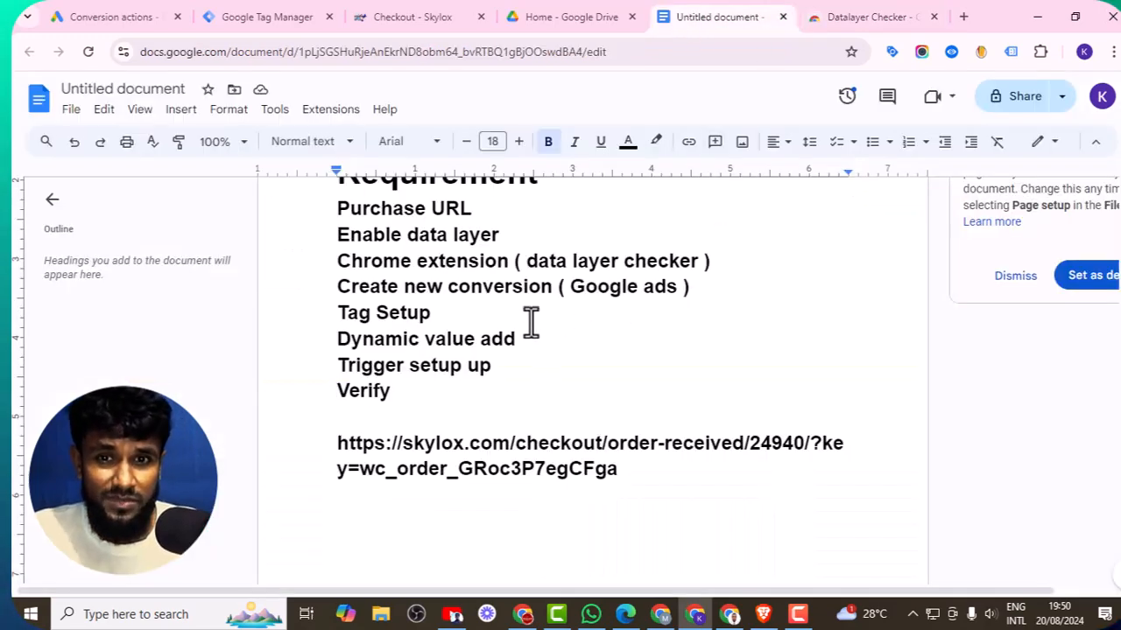
{"action": "scroll", "coordinate": [531, 322], "scroll_direction": "up", "scroll_amount": 1}
{"action": "scroll", "coordinate": [458, 345], "scroll_direction": "down", "scroll_amount": 1}
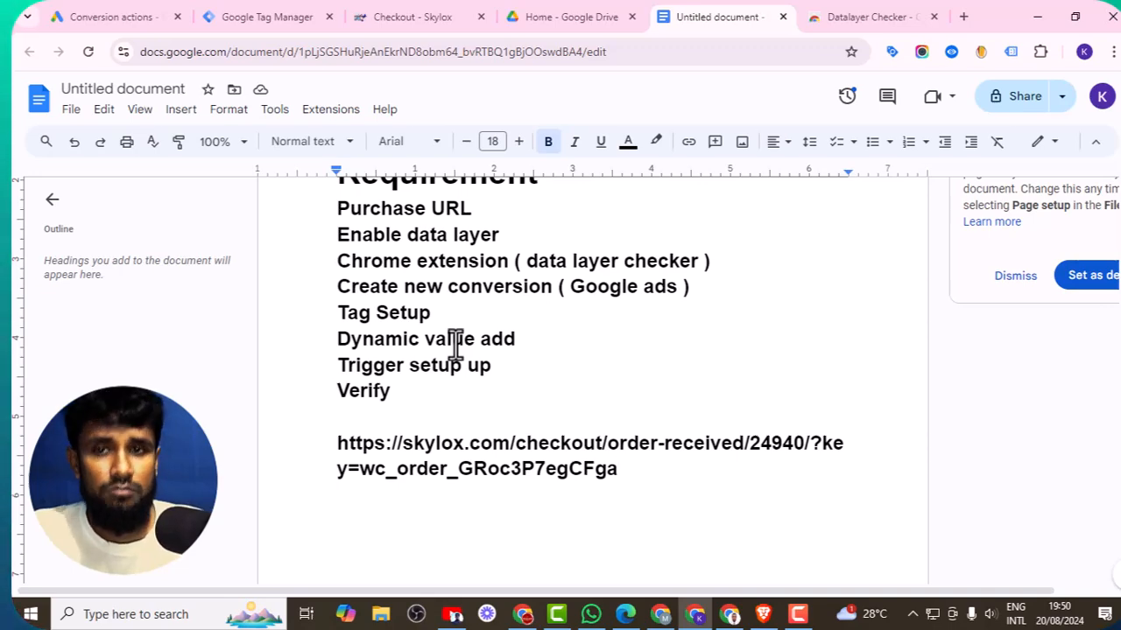
- Start a new website conversion action in Google Ads and focus the website domain field
{"action": "left_click", "coordinate": [99, 18]}
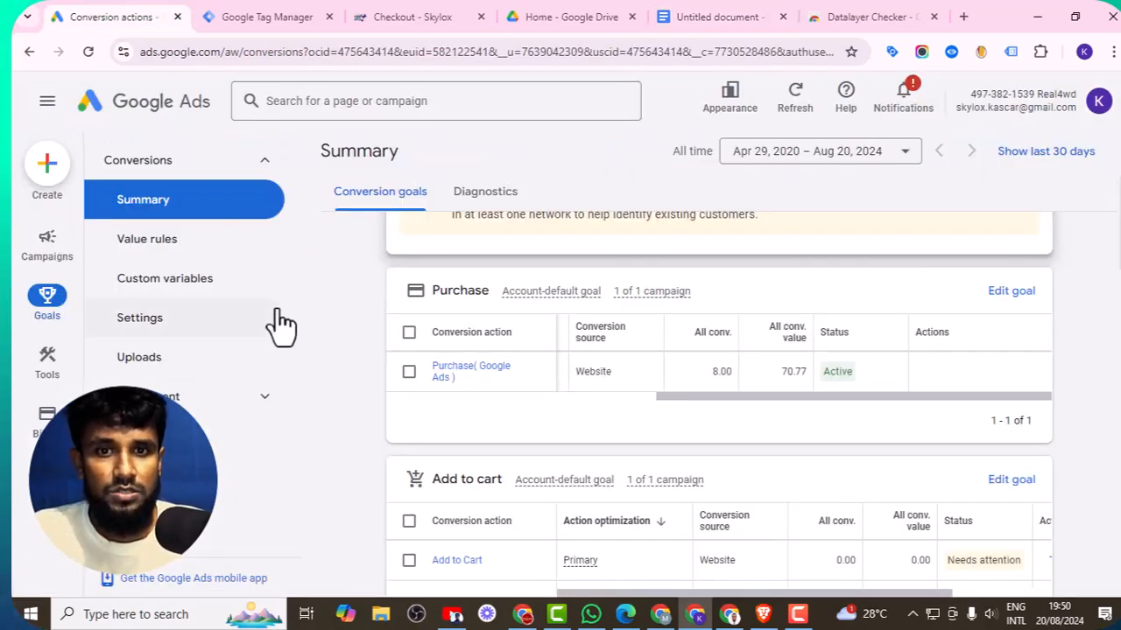
{"action": "scroll", "coordinate": [648, 411], "scroll_direction": "up", "scroll_amount": 2}
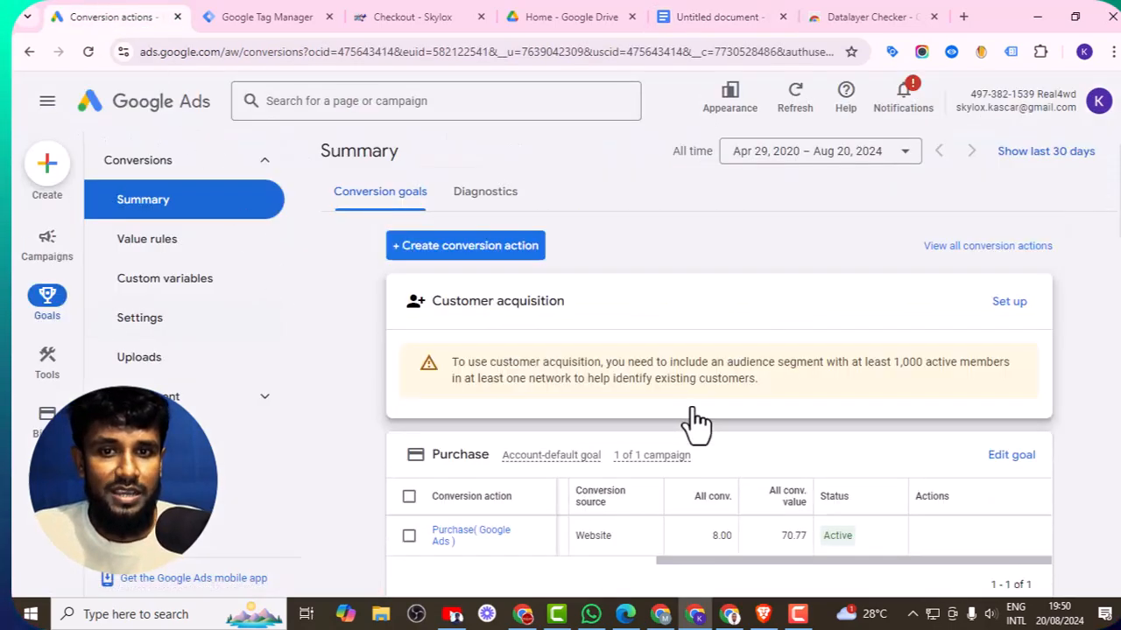
{"action": "left_click", "coordinate": [457, 249]}
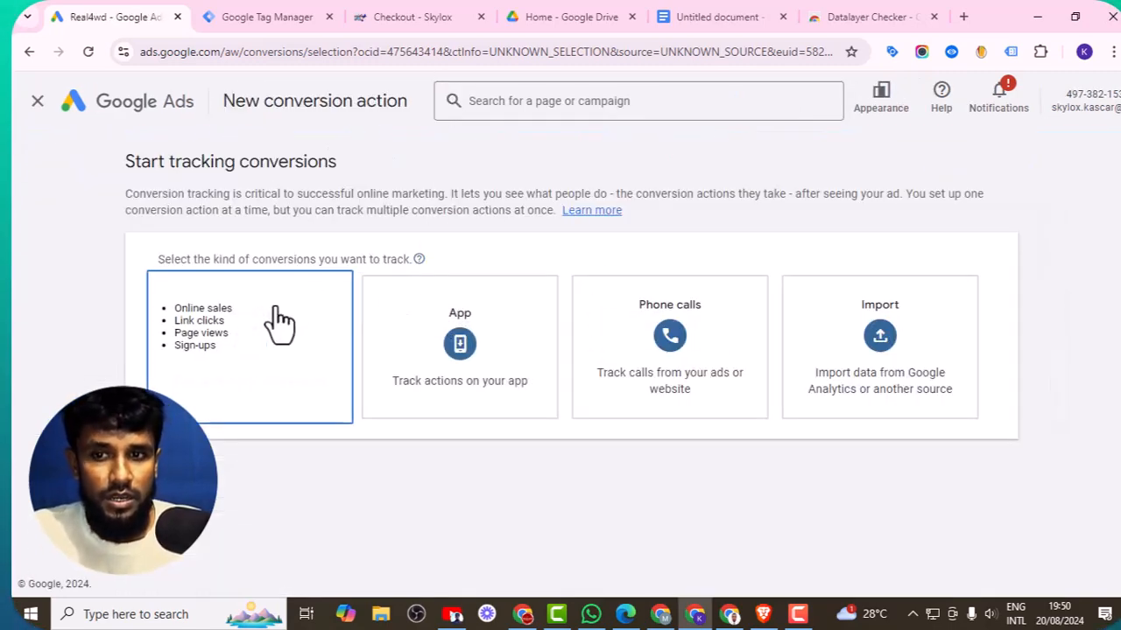
{"action": "left_click", "coordinate": [258, 388]}
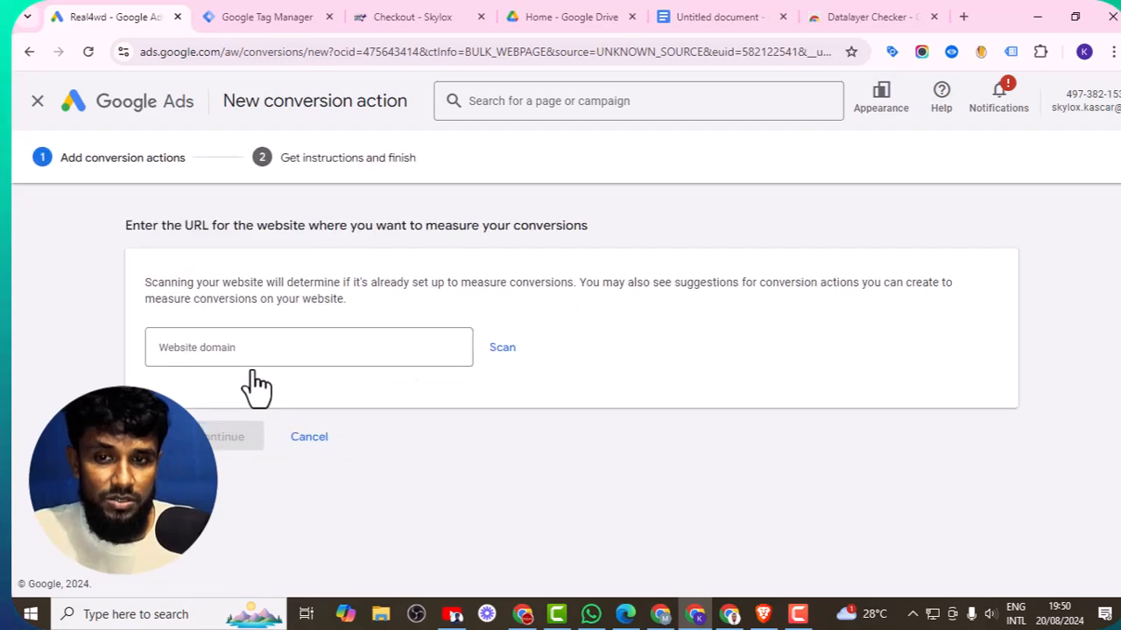
{"action": "left_click", "coordinate": [237, 353]}
- Copy the skylox.com domain from the order-received page URL
{"action": "left_click", "coordinate": [399, 13]}
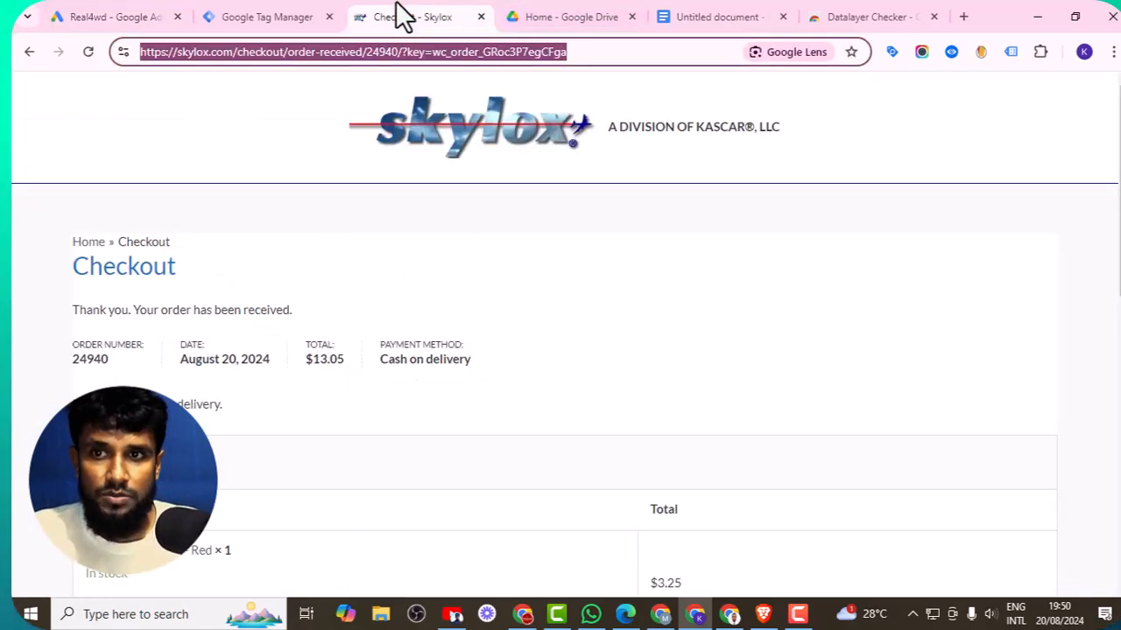
{"action": "left_click", "coordinate": [232, 52]}
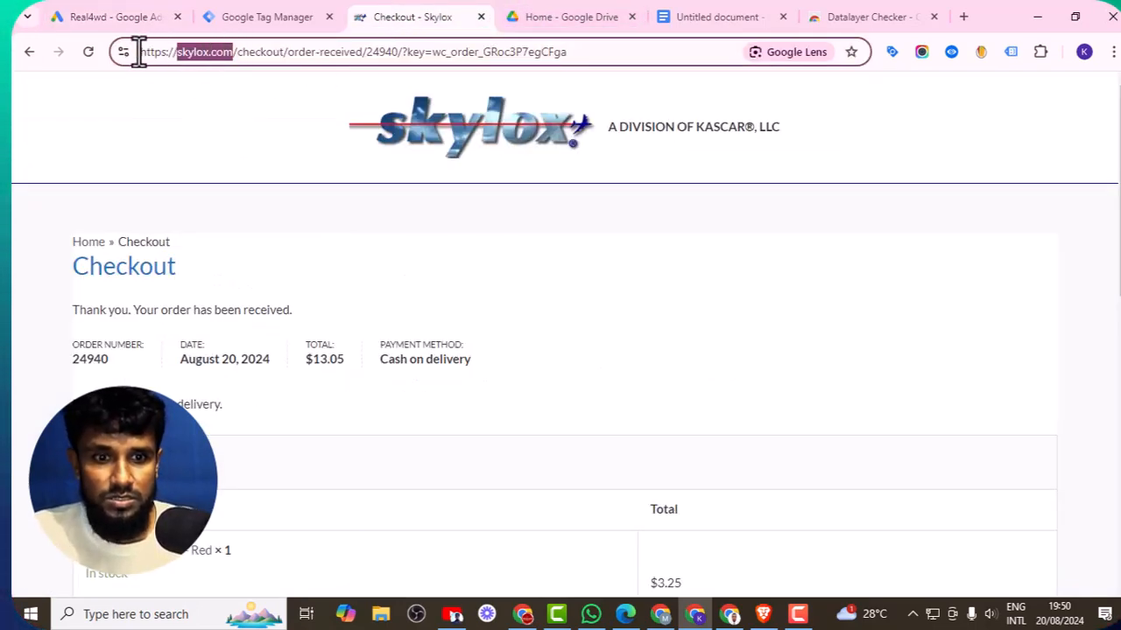
{"action": "right_click", "coordinate": [166, 52]}
{"action": "left_click", "coordinate": [249, 17]}
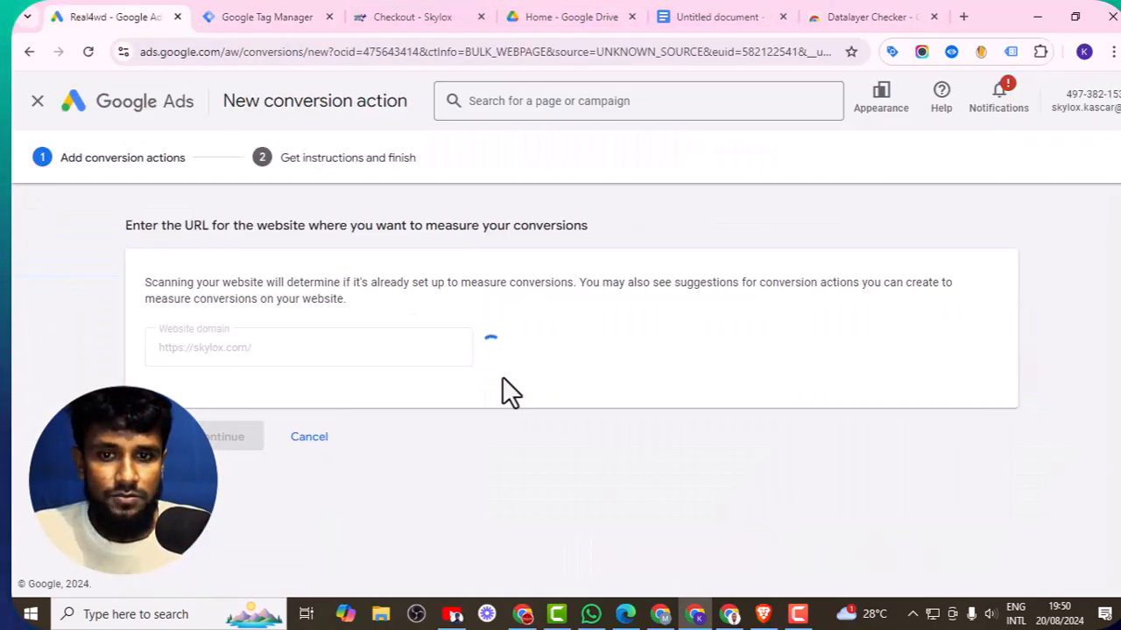
{"action": "scroll", "coordinate": [394, 438], "scroll_direction": "down", "scroll_amount": 5}
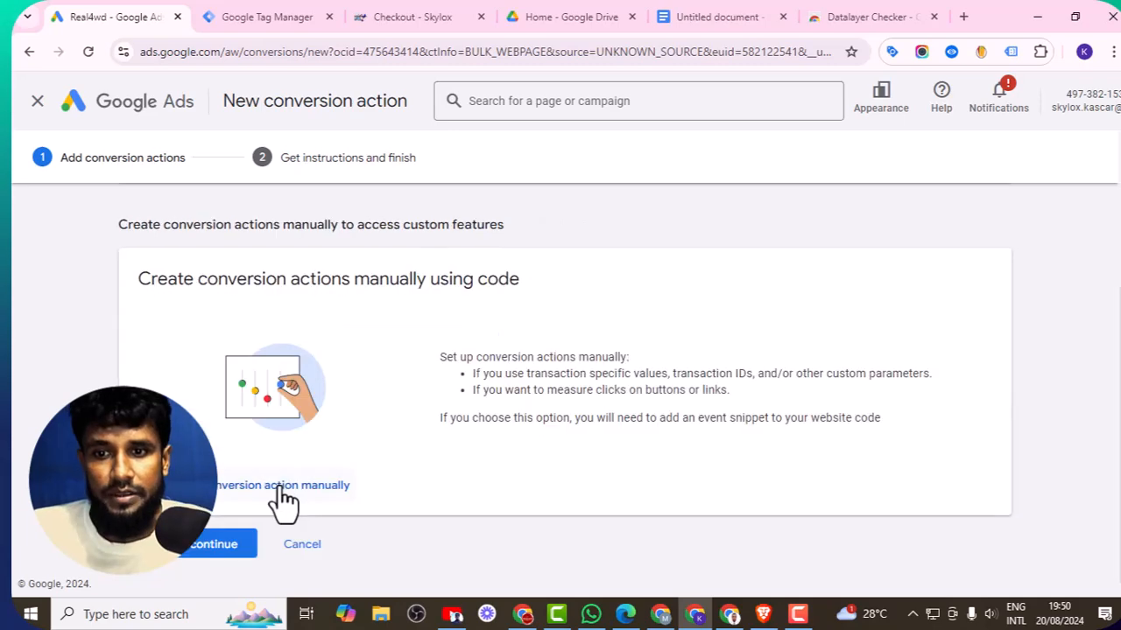
- Add a conversion action manually and set its goal category to Purchase
{"action": "left_click", "coordinate": [282, 486]}
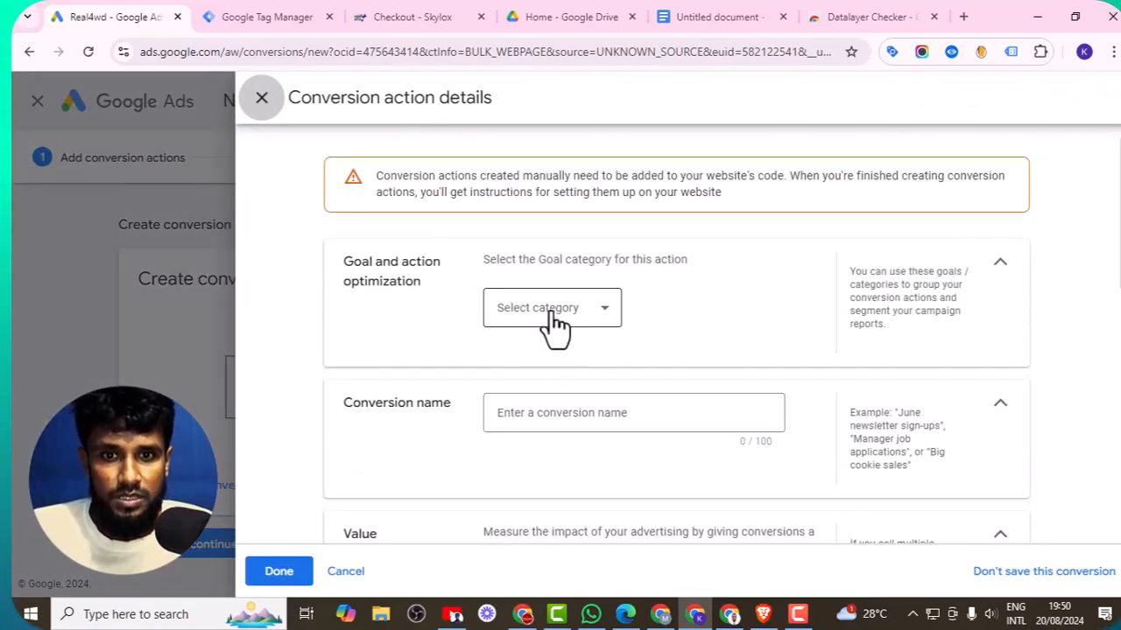
{"action": "left_click", "coordinate": [555, 324]}
{"action": "left_click", "coordinate": [524, 328]}
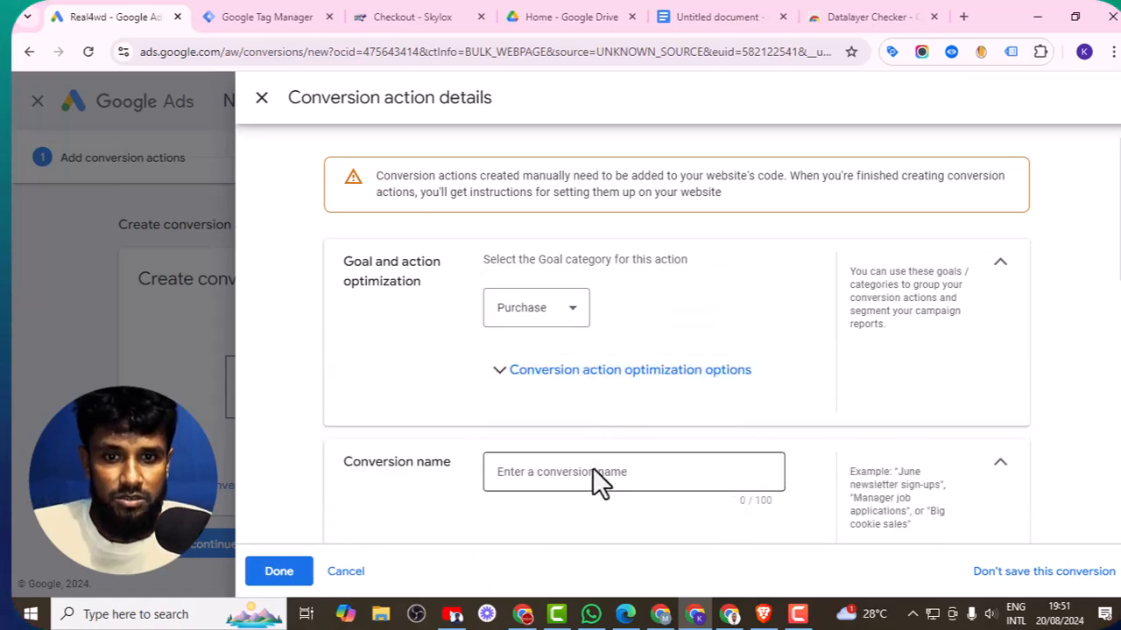
- Name the conversion action Purchase ( Skylox) and finish its details
{"action": "scroll", "coordinate": [593, 460], "scroll_direction": "down", "scroll_amount": 1}
{"action": "left_click", "coordinate": [562, 394]}
{"action": "type", "text": "Purchase (Skylox"}
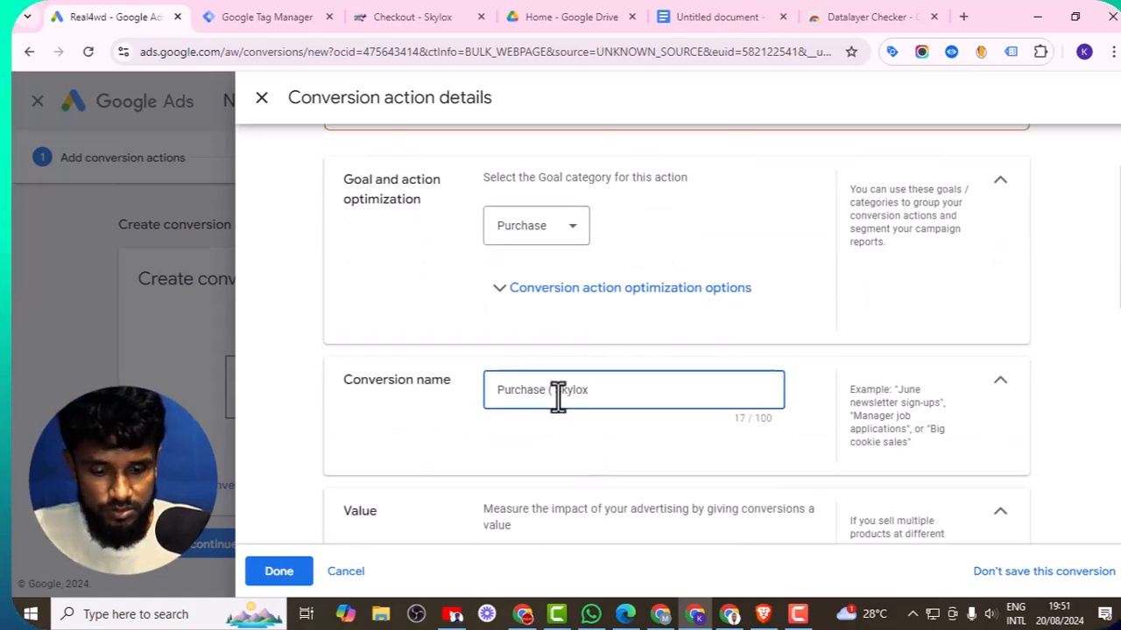
{"action": "type", "text": ")"}
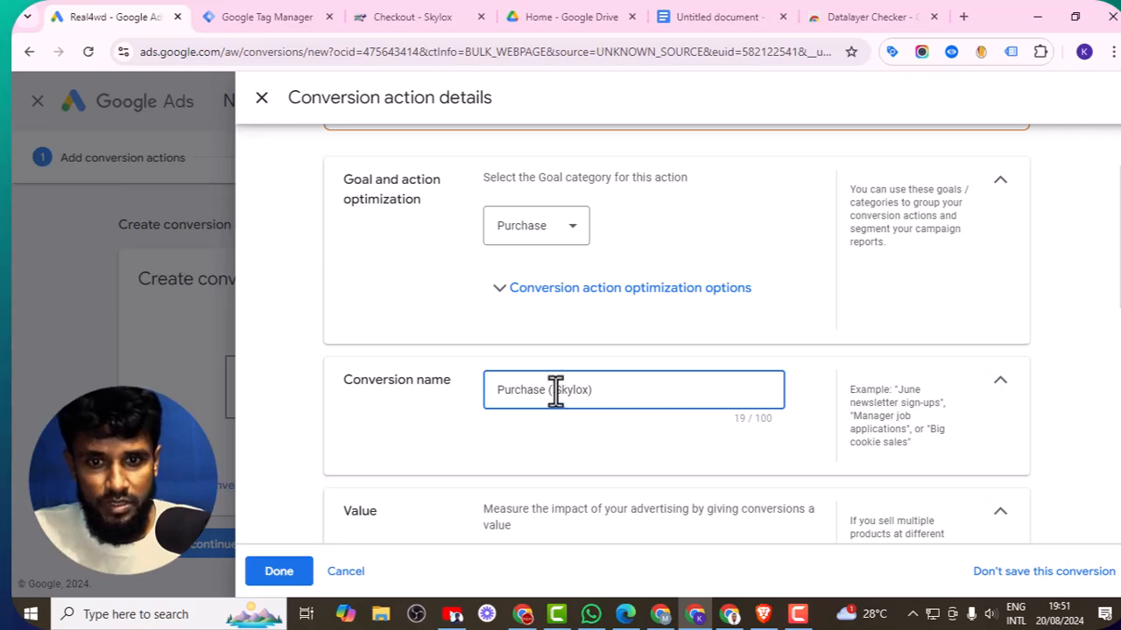
{"action": "scroll", "coordinate": [556, 399], "scroll_direction": "down", "scroll_amount": 4}
{"action": "left_click", "coordinate": [278, 571]}
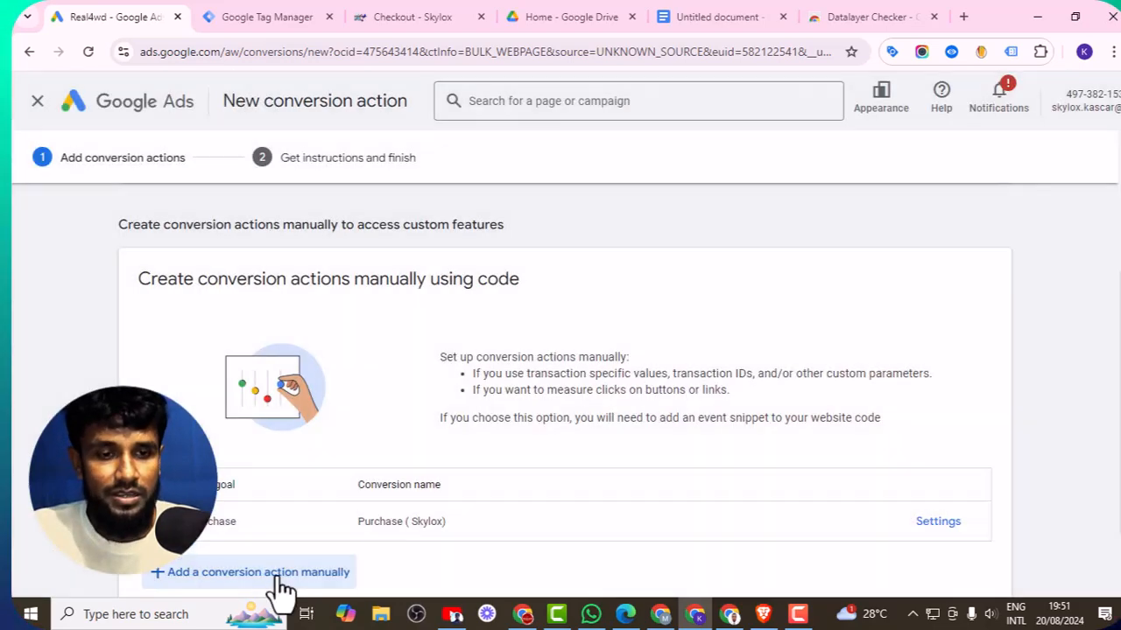
- Save the conversion action and open the Google Tag Manager setup instructions
{"action": "scroll", "coordinate": [310, 514], "scroll_direction": "down", "scroll_amount": 1}
{"action": "left_click", "coordinate": [221, 547]}
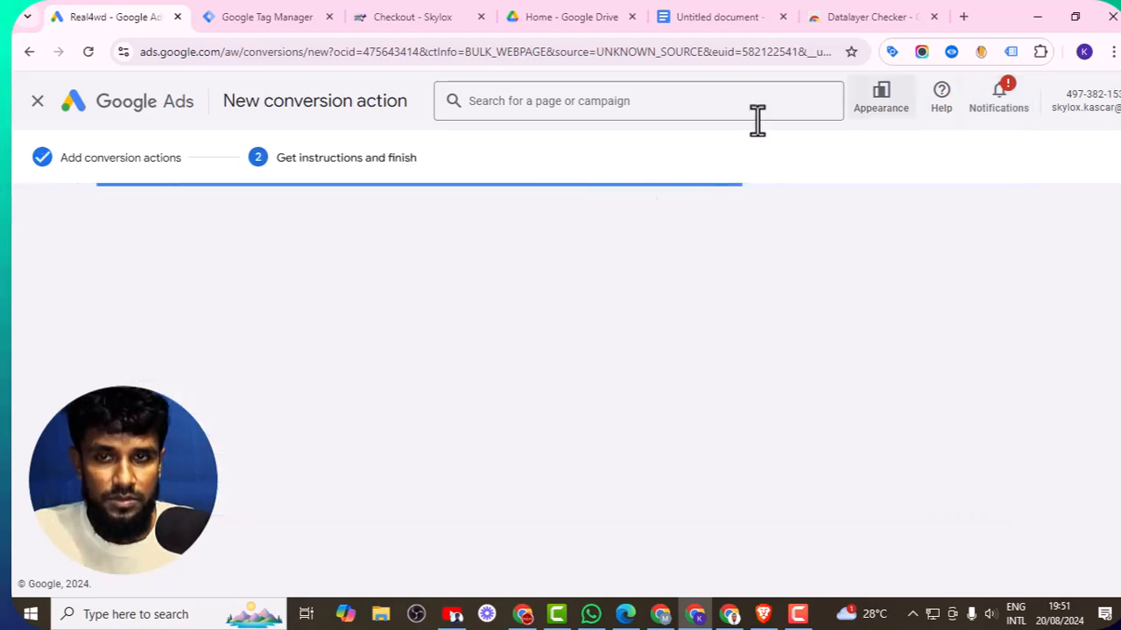
{"action": "scroll", "coordinate": [683, 302], "scroll_direction": "down", "scroll_amount": 1}
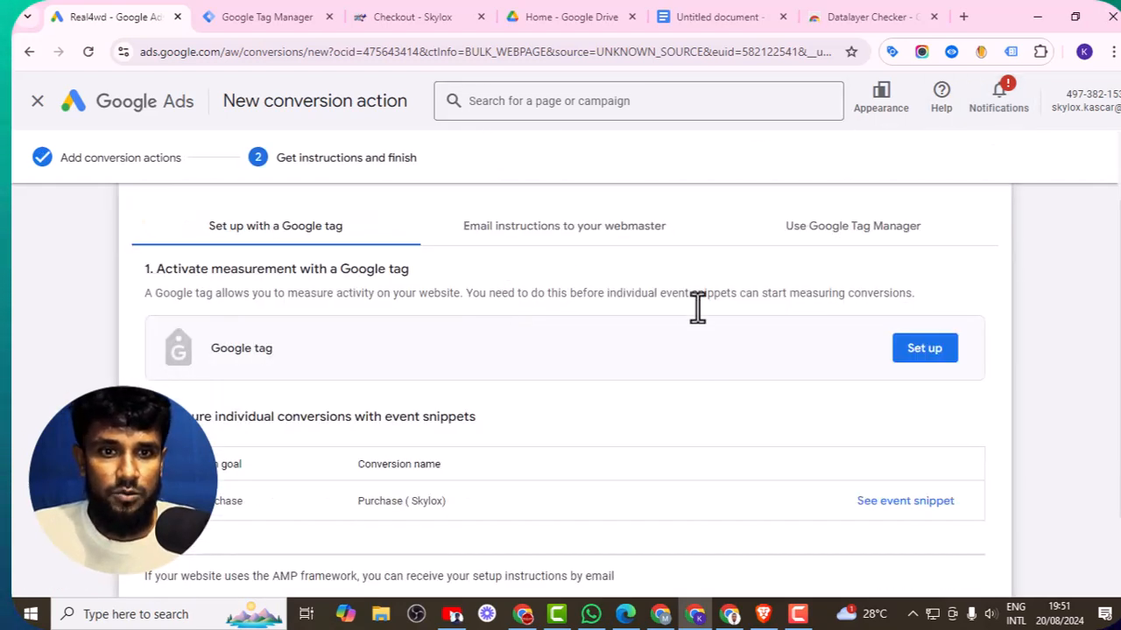
{"action": "left_click", "coordinate": [850, 242]}
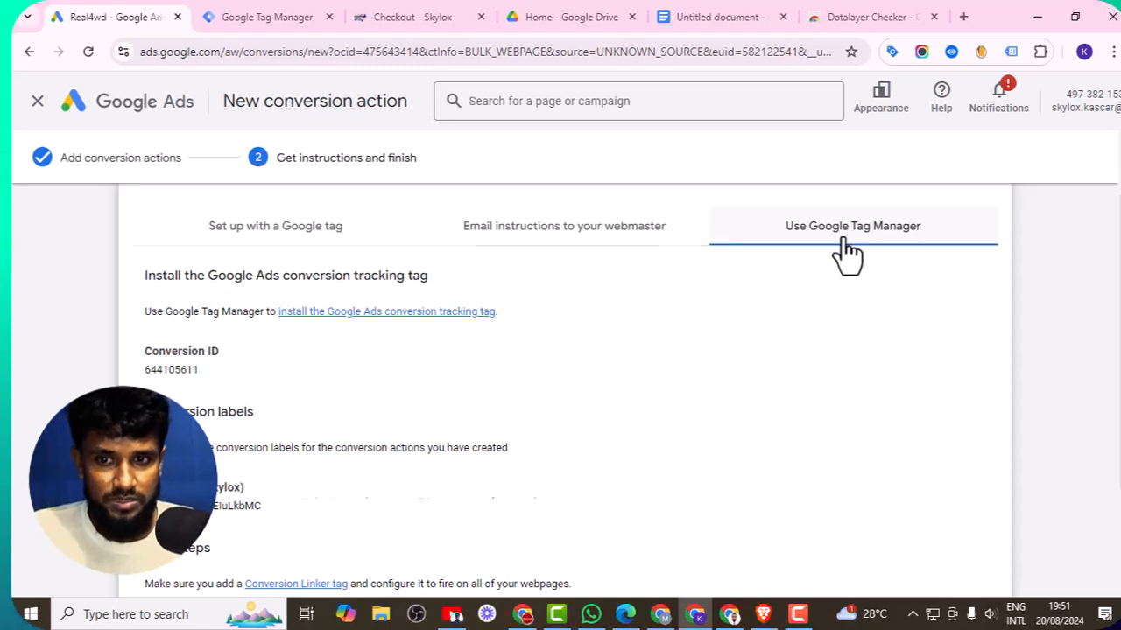
{"action": "scroll", "coordinate": [399, 331], "scroll_direction": "down", "scroll_amount": 1}
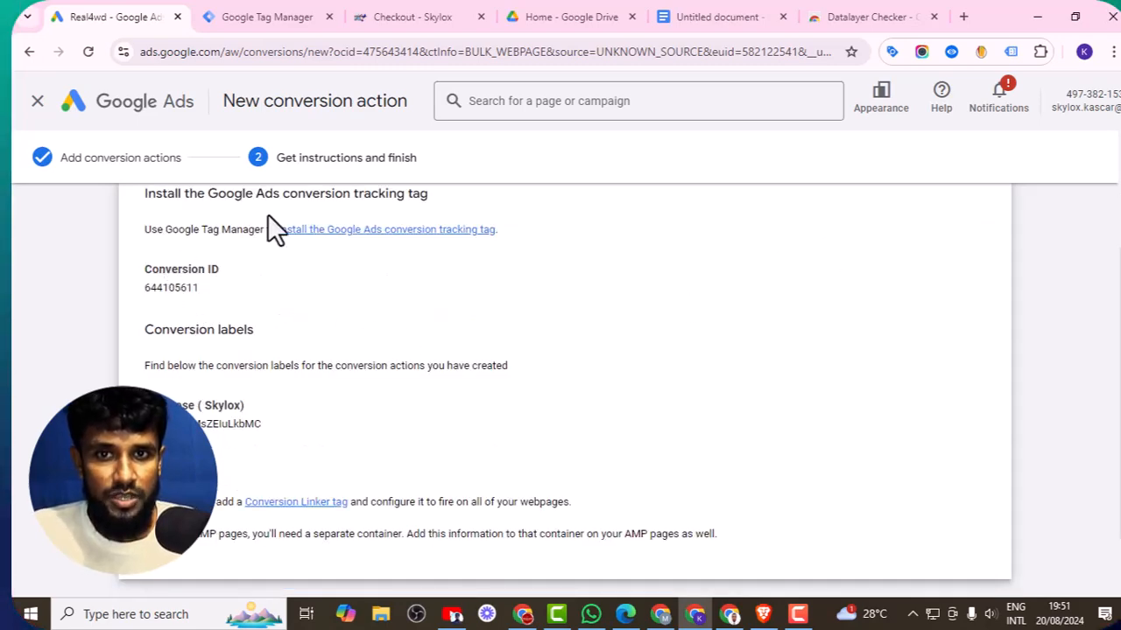
- Color the first four requirement lines red in the document, through Create new conversion ( Google ads )
{"action": "left_click", "coordinate": [688, 16]}
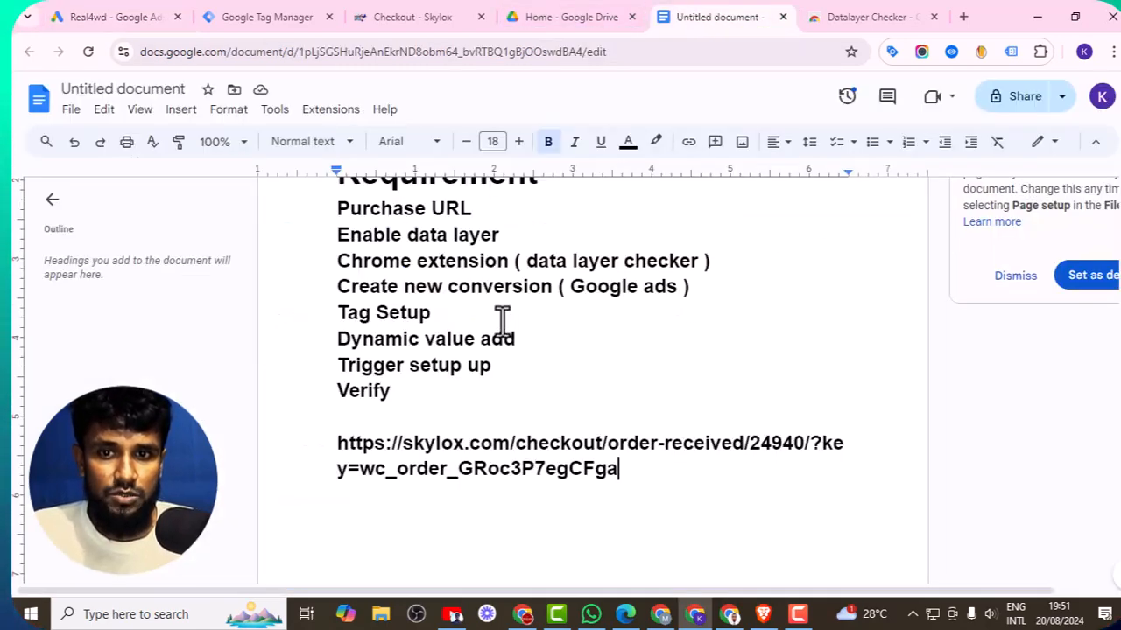
{"action": "scroll", "coordinate": [325, 227], "scroll_direction": "up", "scroll_amount": 1}
{"action": "left_click_drag", "start_coordinate": [327, 290], "coordinate": [573, 282]}
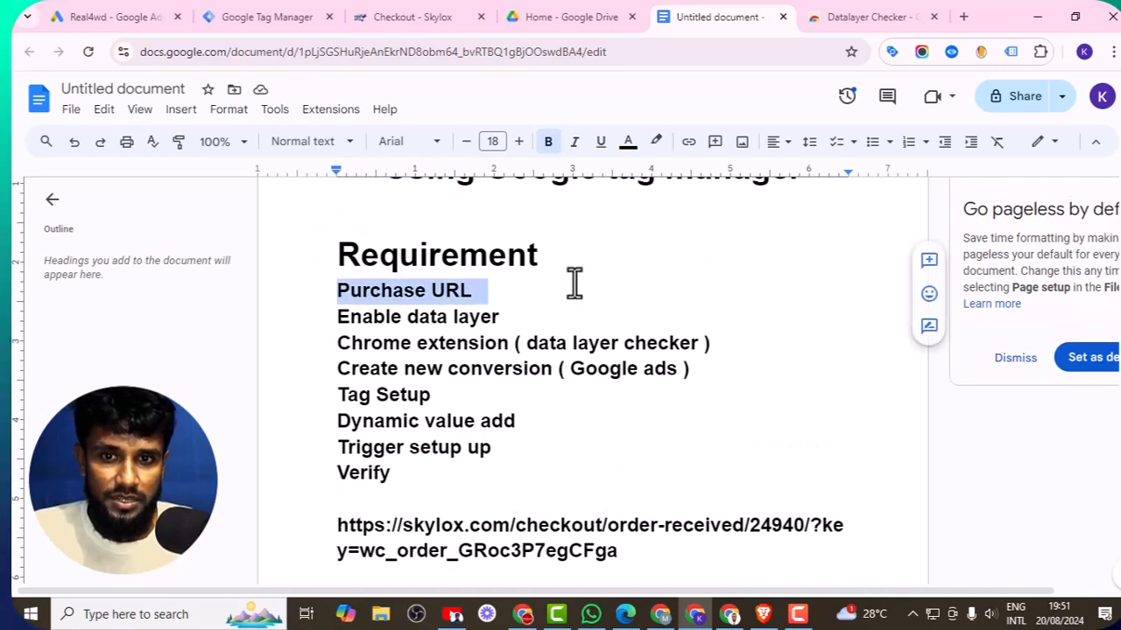
{"action": "left_click", "coordinate": [628, 141]}
{"action": "left_click", "coordinate": [655, 195]}
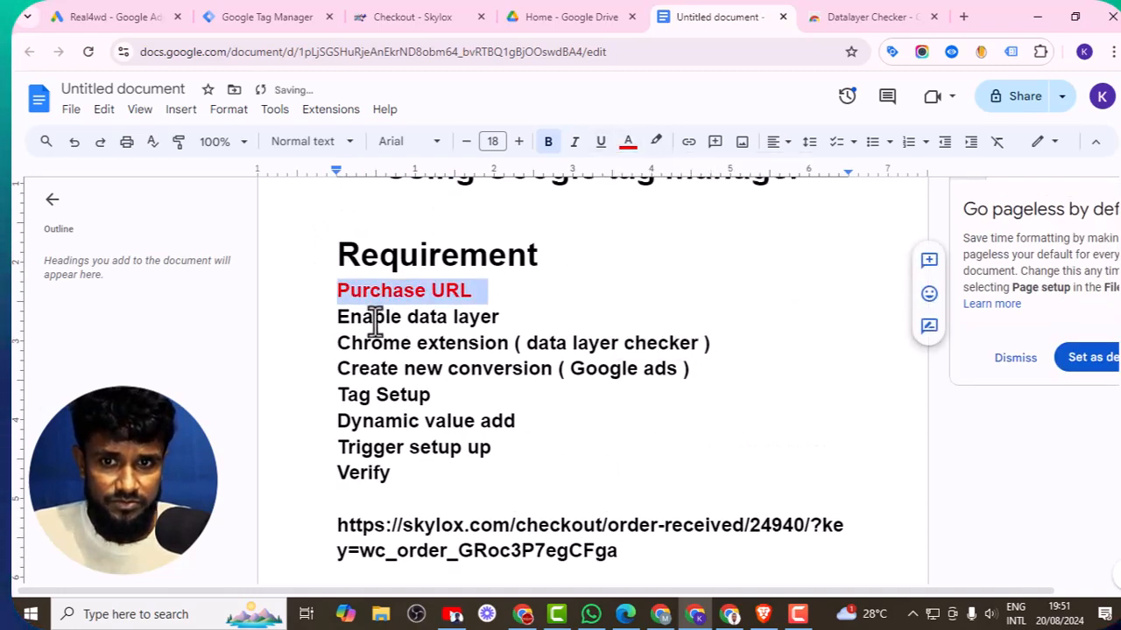
{"action": "left_click_drag", "start_coordinate": [343, 319], "coordinate": [509, 318]}
{"action": "left_click", "coordinate": [628, 141]}
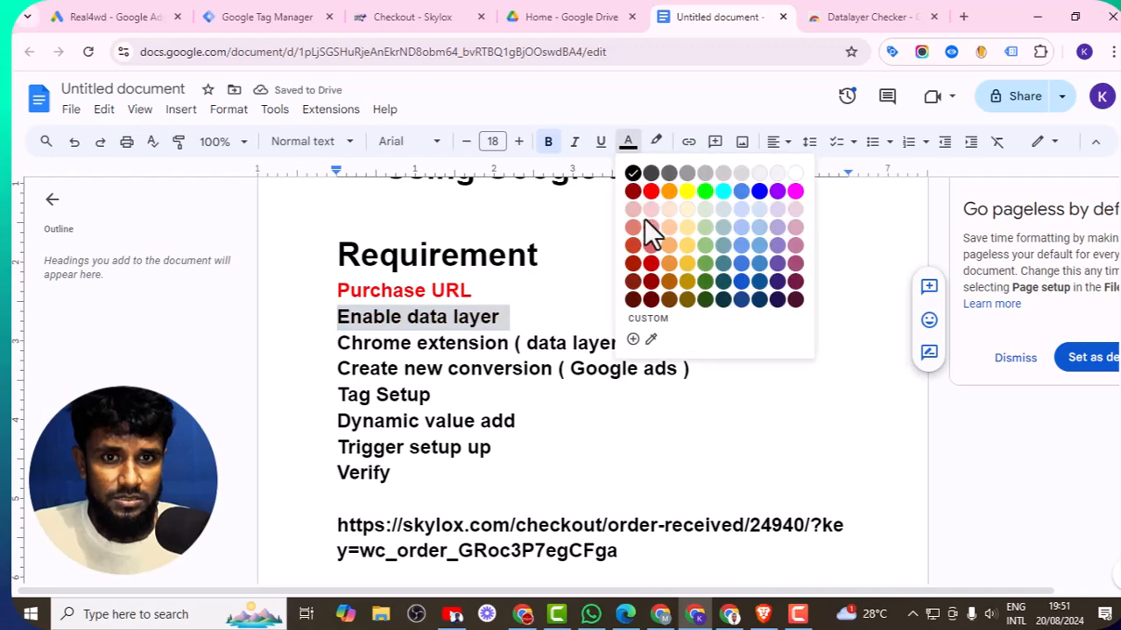
{"action": "left_click", "coordinate": [652, 193]}
{"action": "left_click_drag", "start_coordinate": [298, 343], "coordinate": [731, 343]}
{"action": "left_click", "coordinate": [628, 142]}
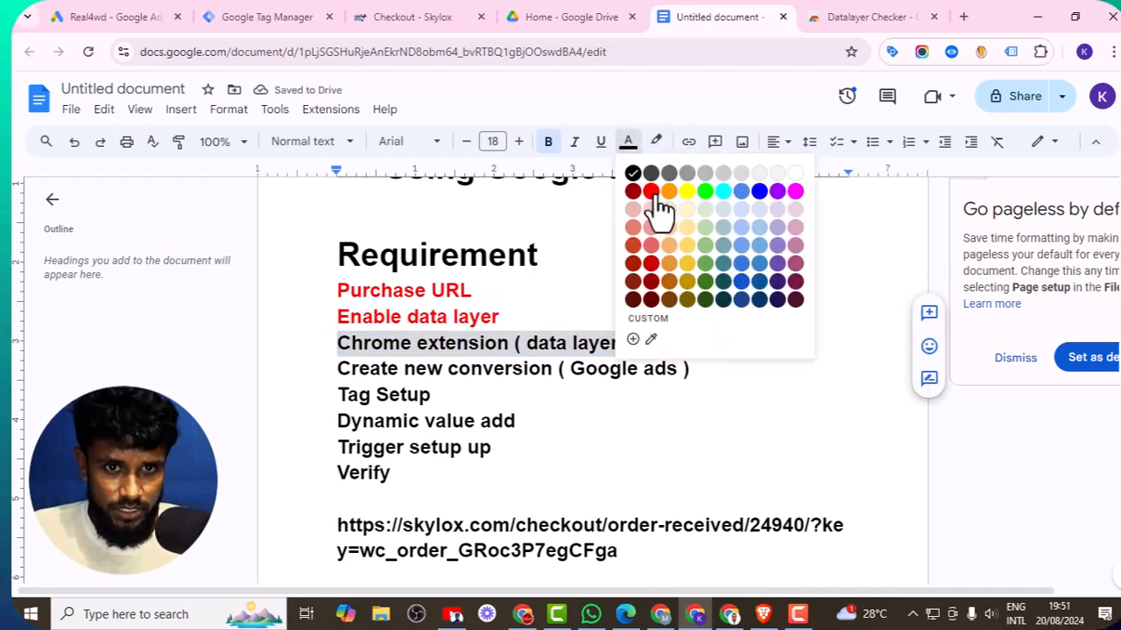
{"action": "left_click", "coordinate": [651, 193]}
{"action": "left_click_drag", "start_coordinate": [316, 368], "coordinate": [691, 380]}
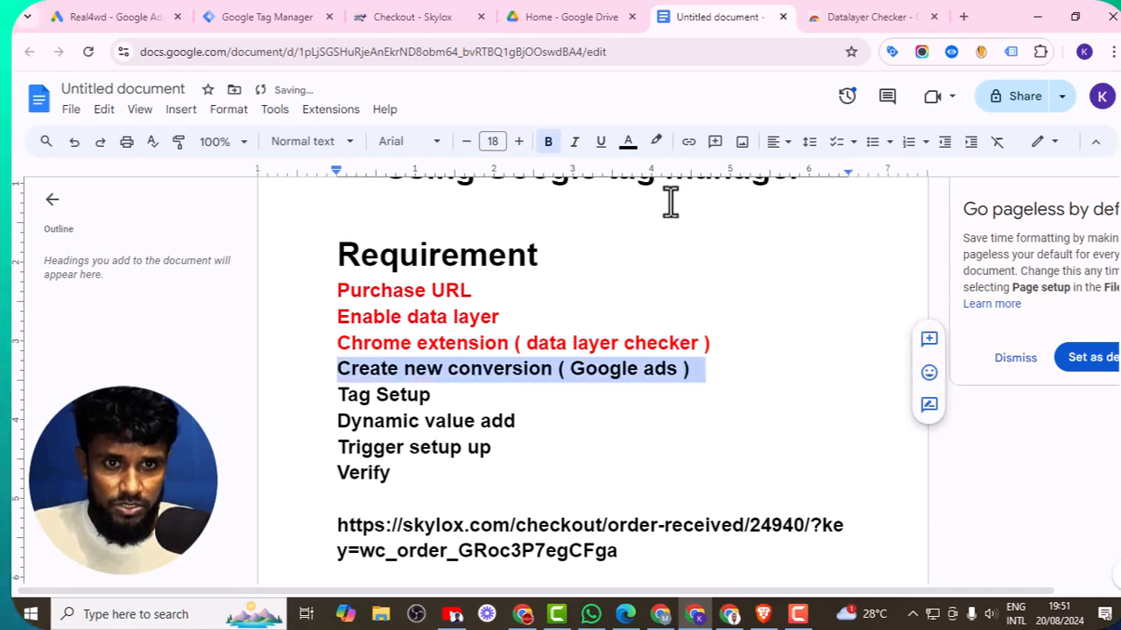
{"action": "left_click", "coordinate": [628, 142]}
{"action": "left_click", "coordinate": [649, 195]}
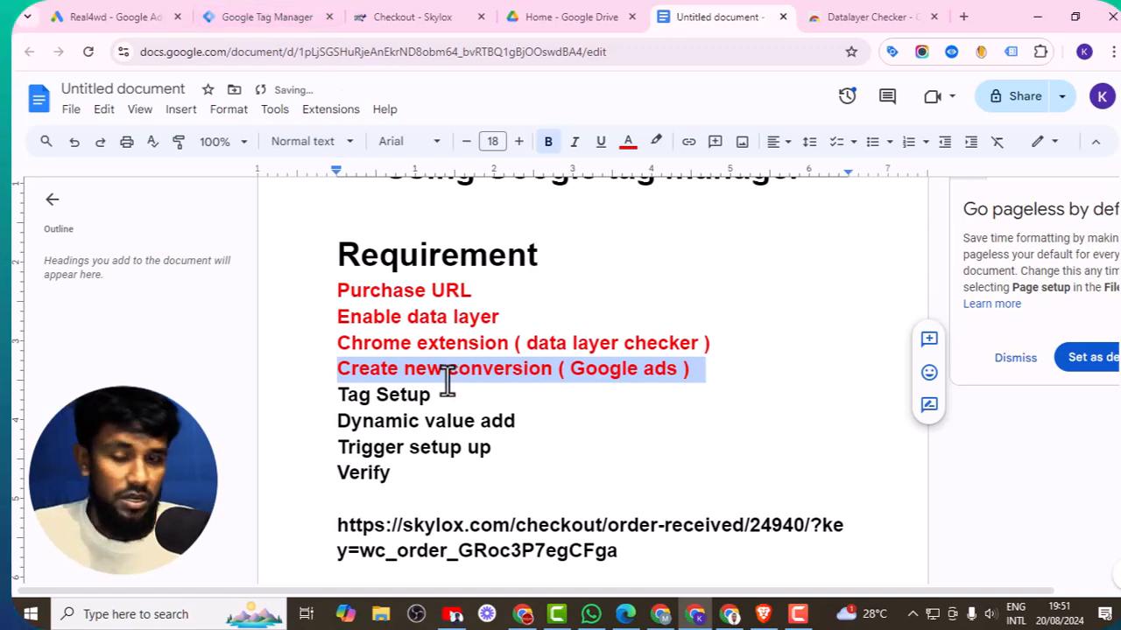
- Add a new tag in Tag Manager named Skylox Purchase Tracking (GAds)
{"action": "left_click", "coordinate": [289, 15]}
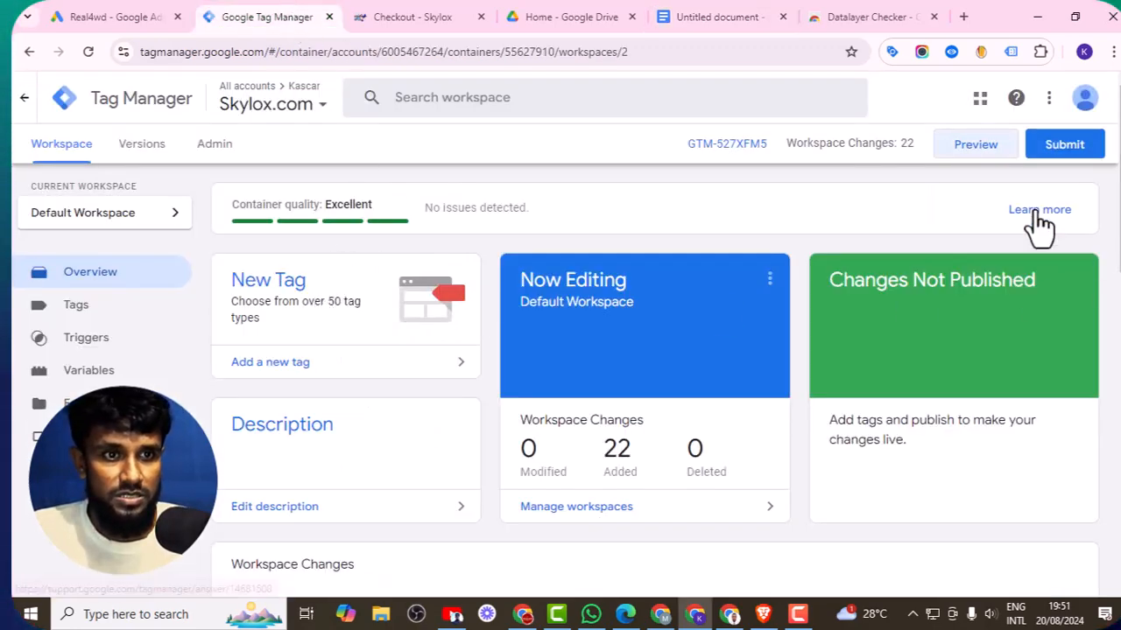
{"action": "left_click", "coordinate": [443, 319]}
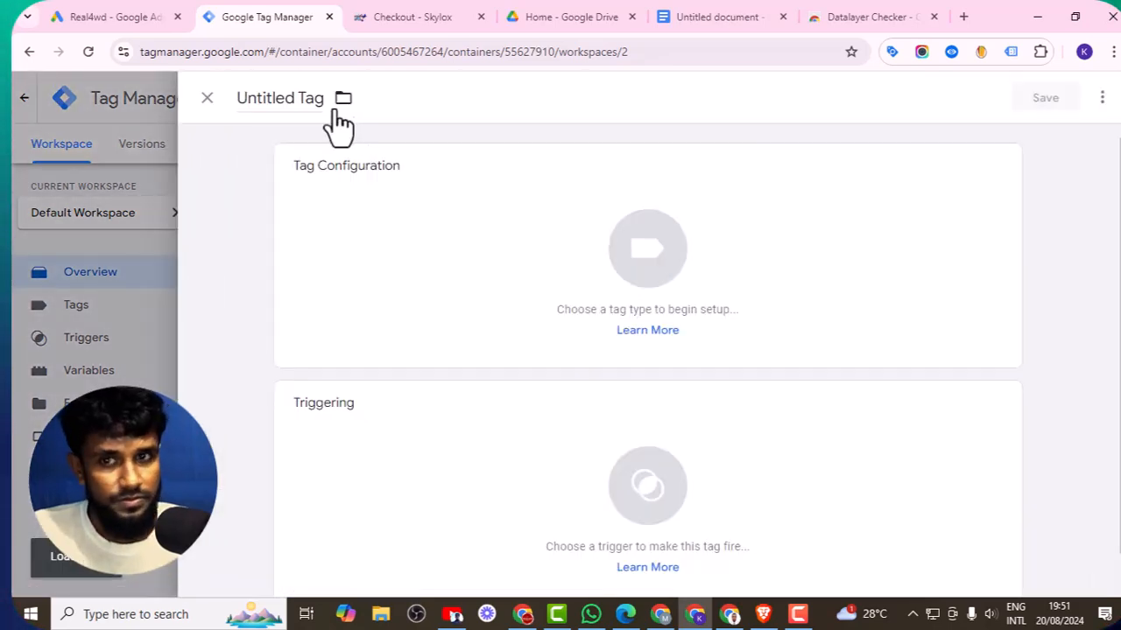
{"action": "left_click", "coordinate": [299, 98]}
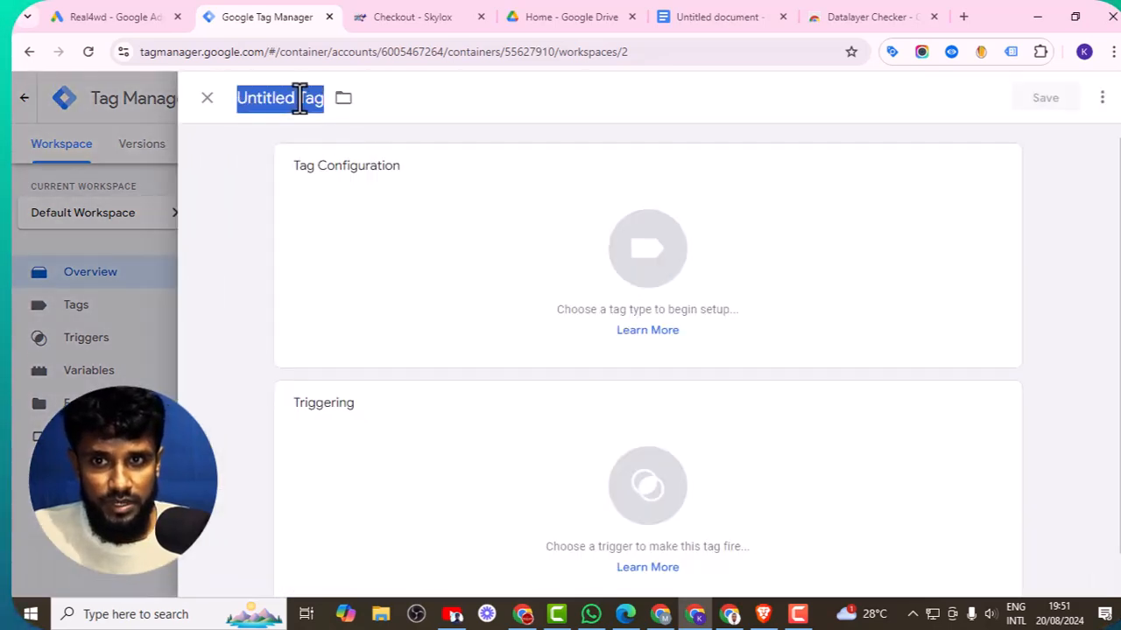
{"action": "key", "text": "BackSpace"}
{"action": "type", "text": "Goo"}
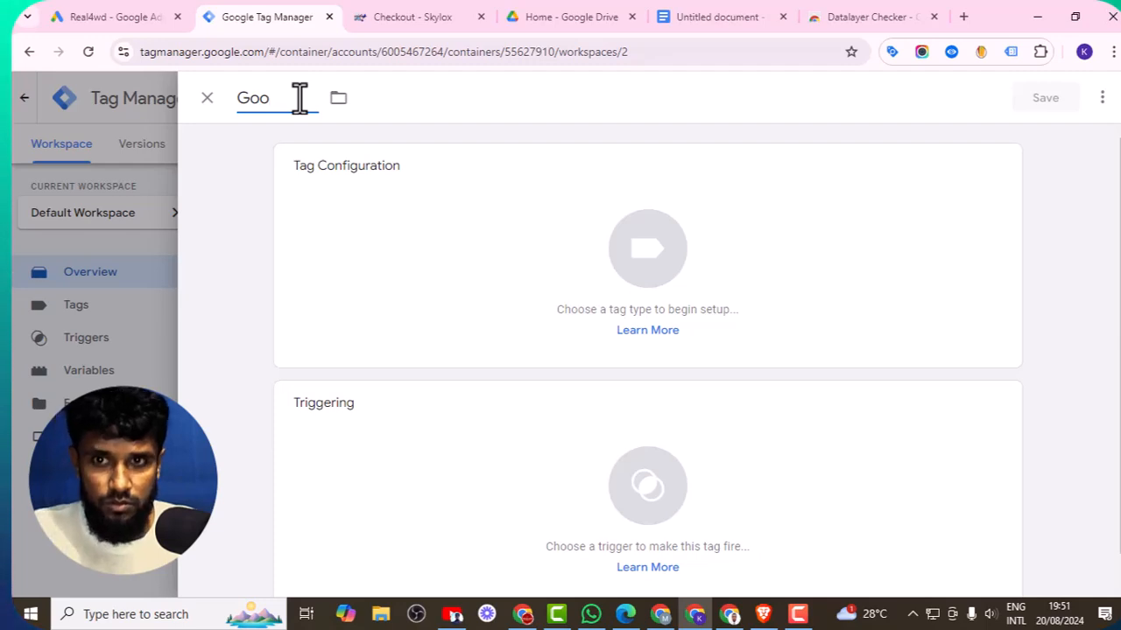
{"action": "key", "text": "BackSpace"}
{"action": "type", "text": "Skylox"}
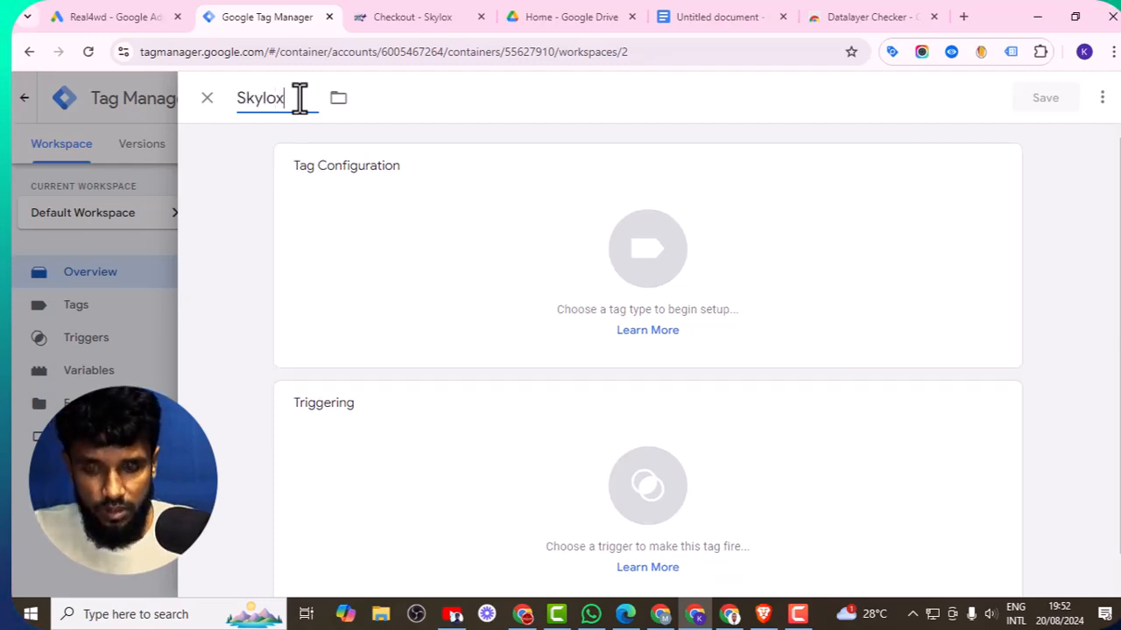
{"action": "type", "text": " Purc"}
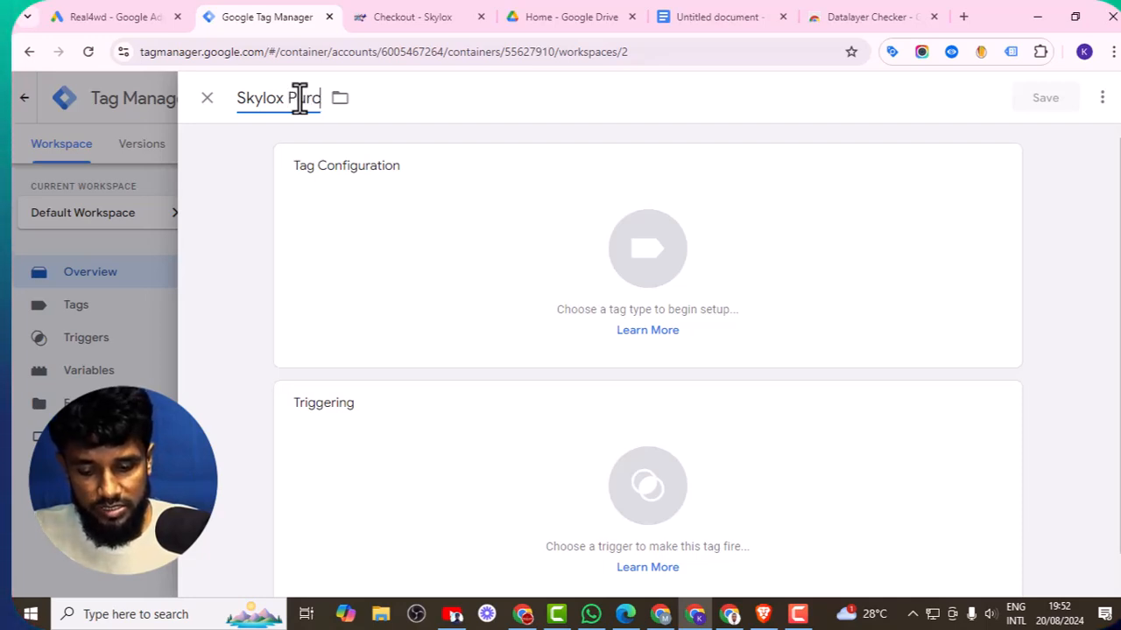
{"action": "type", "text": "hase Tracking "}
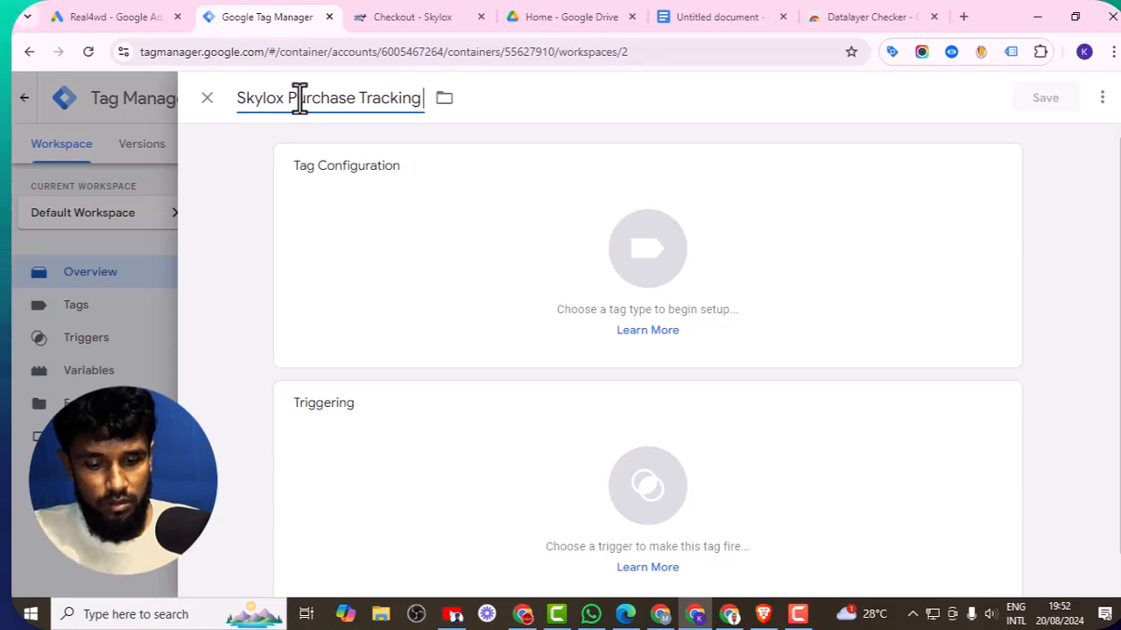
{"action": "type", "text": "(GAds)"}
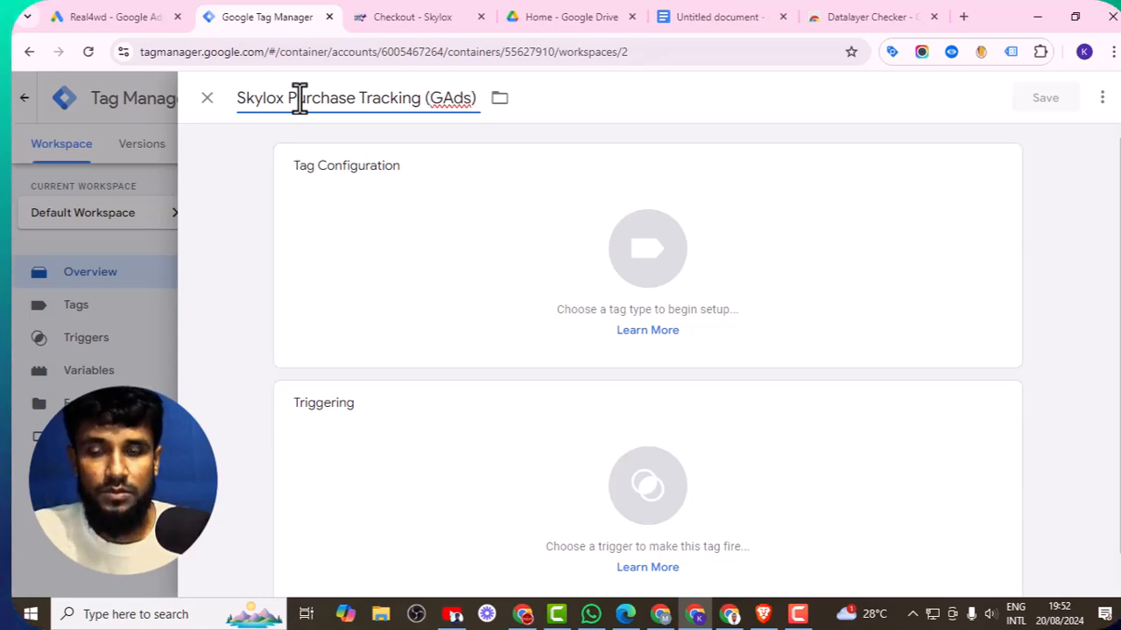
- Set the tag type to Google Ads Conversion Tracking
{"action": "left_click", "coordinate": [455, 247]}
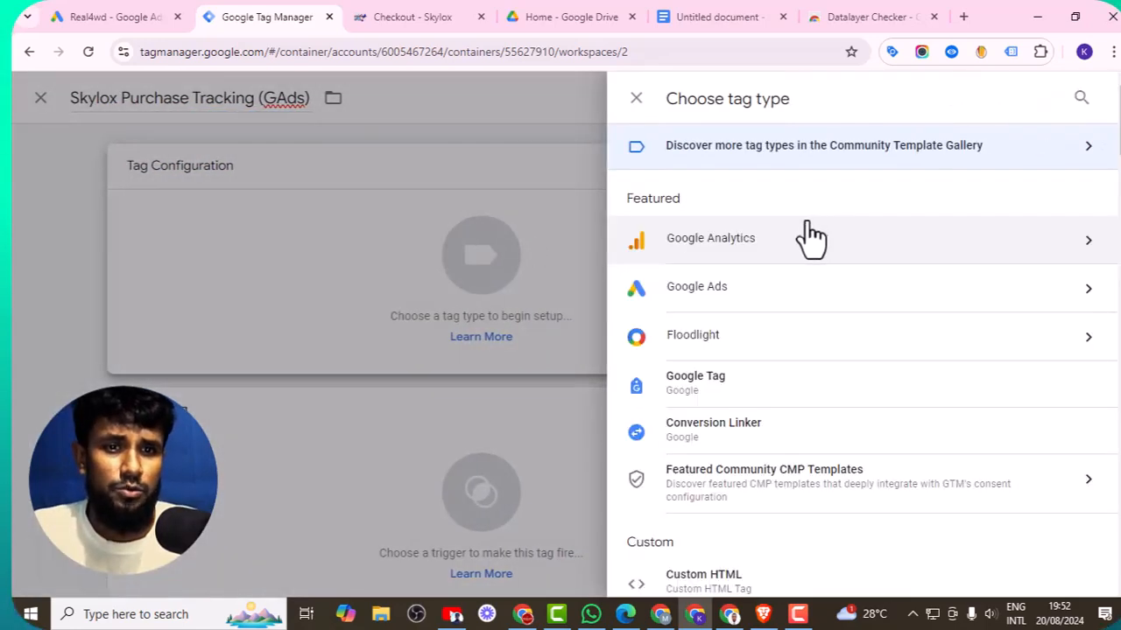
{"action": "left_click", "coordinate": [758, 289]}
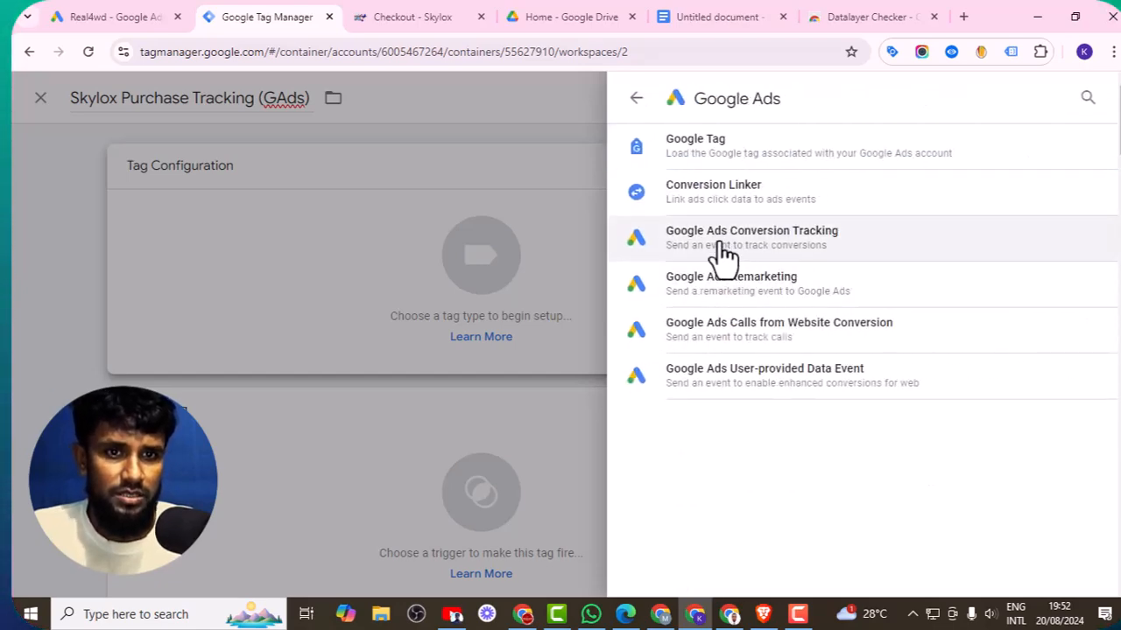
{"action": "left_click", "coordinate": [875, 254]}
{"action": "scroll", "coordinate": [411, 278], "scroll_direction": "down", "scroll_amount": 1}
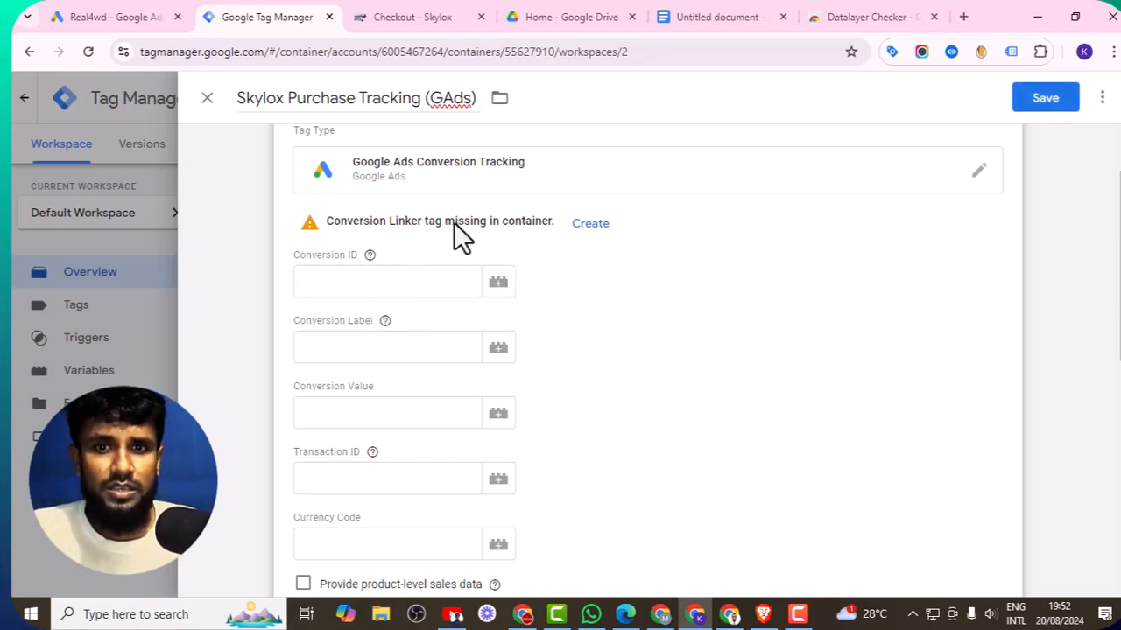
- Create and save a Conversion Linker tag firing on All Pages
{"action": "left_click", "coordinate": [599, 226]}
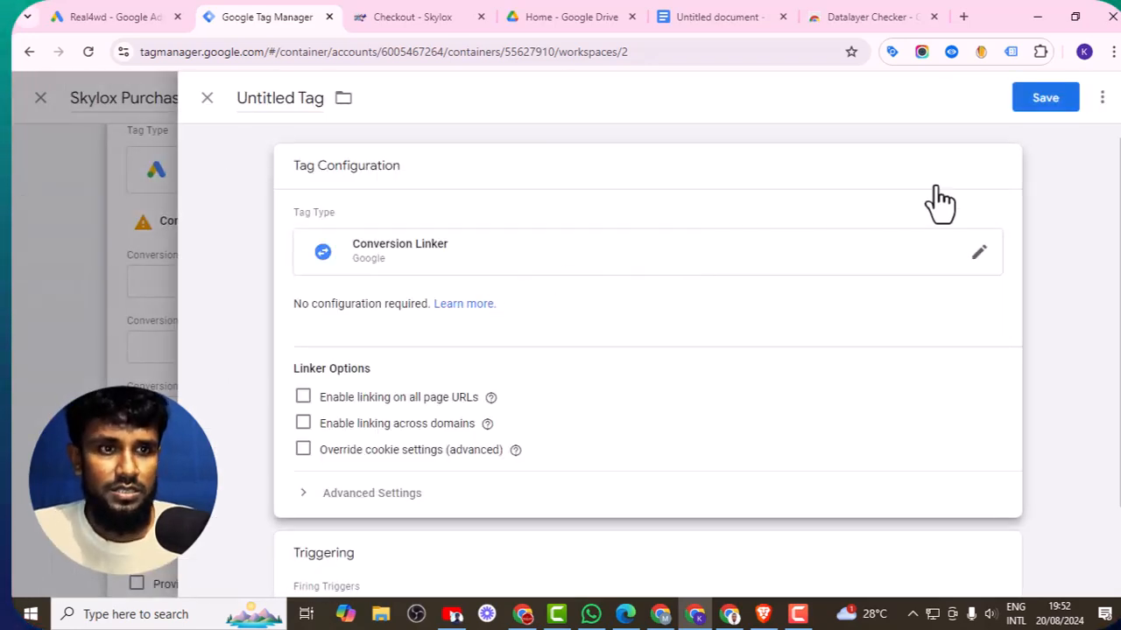
{"action": "scroll", "coordinate": [928, 201], "scroll_direction": "down", "scroll_amount": 2}
{"action": "scroll", "coordinate": [1007, 166], "scroll_direction": "up", "scroll_amount": 2}
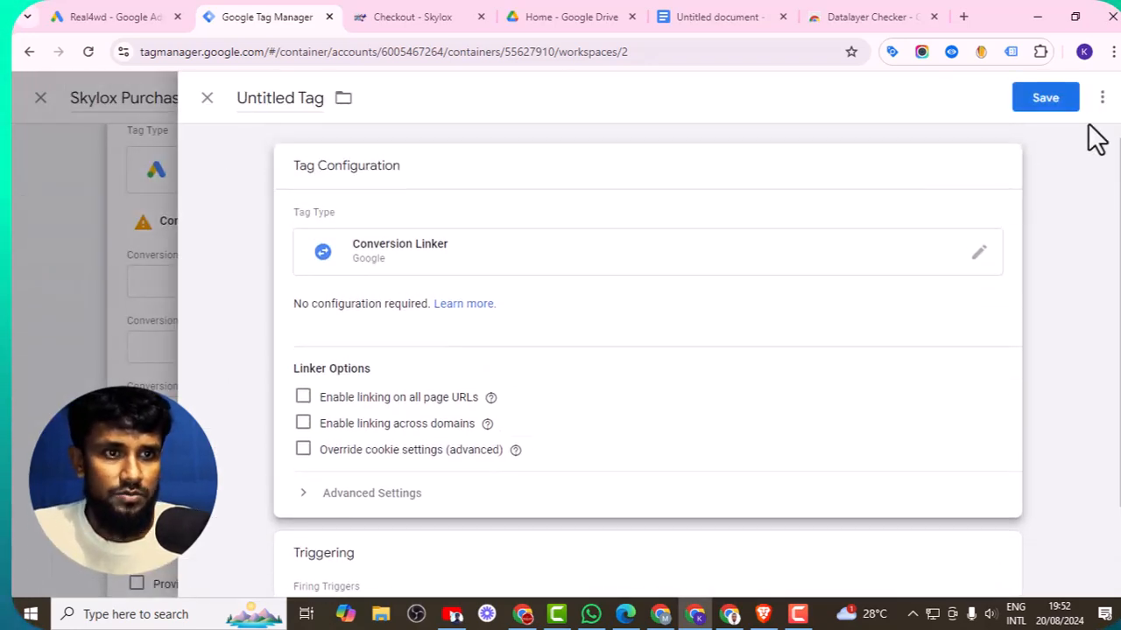
{"action": "left_click", "coordinate": [1045, 97]}
{"action": "left_click", "coordinate": [711, 344]}
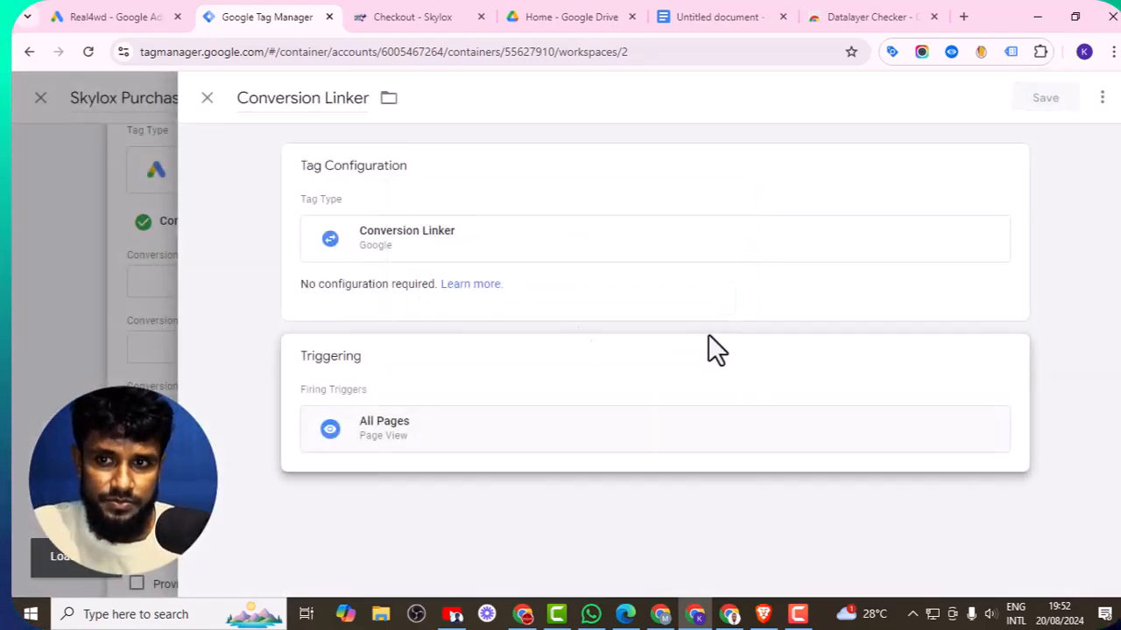
{"action": "left_click", "coordinate": [394, 281]}
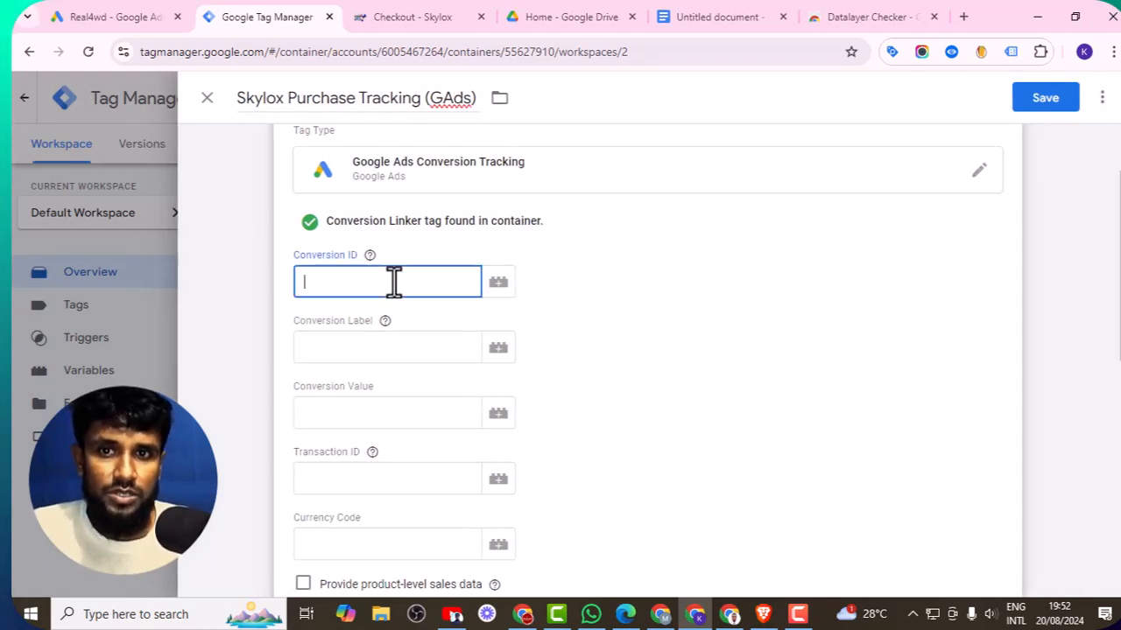
- Copy the conversion ID 644105611 from the Google Ads instructions
{"action": "left_click", "coordinate": [97, 10]}
{"action": "double_click", "coordinate": [175, 289]}
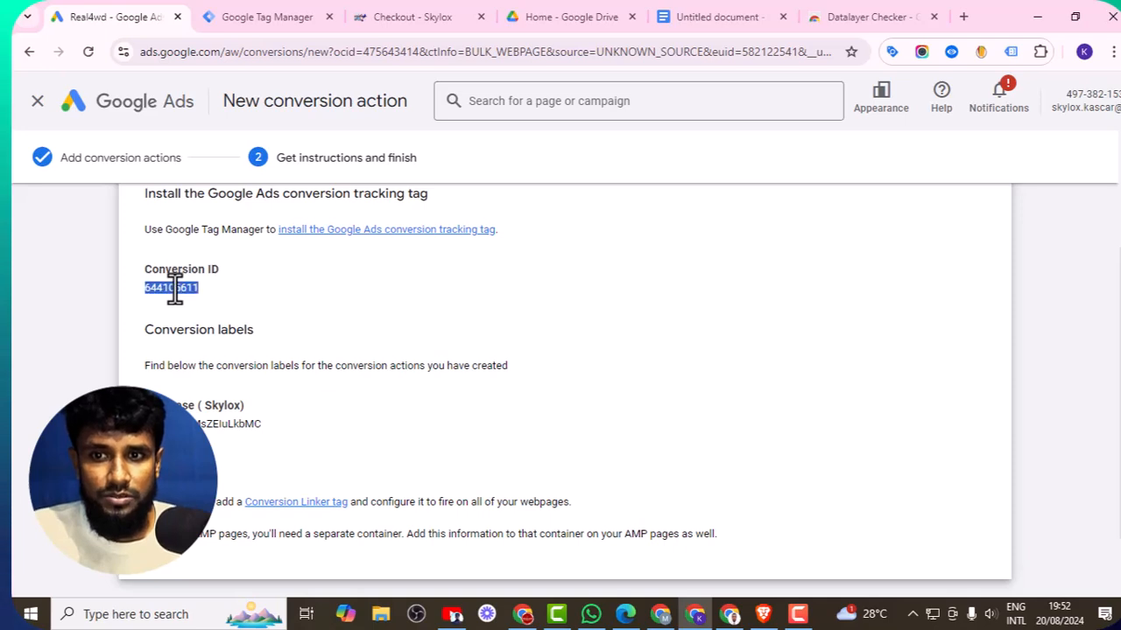
{"action": "right_click", "coordinate": [183, 289]}
{"action": "left_click", "coordinate": [248, 308]}
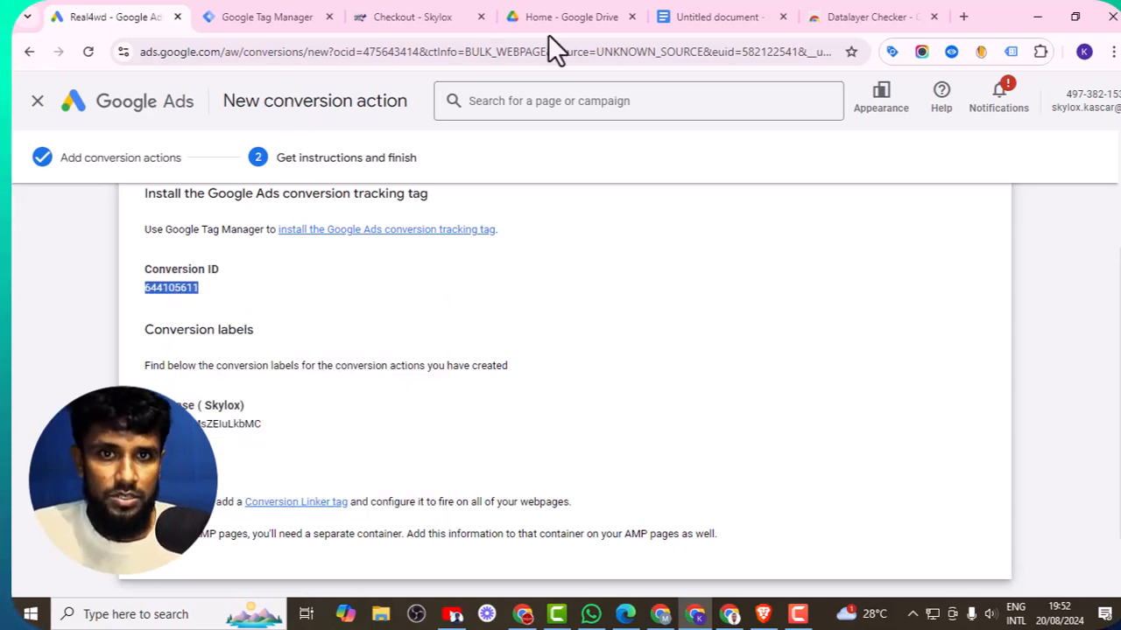
- Paste the conversion ID 644105611 into the tag's Conversion ID field
{"action": "left_click", "coordinate": [287, 17]}
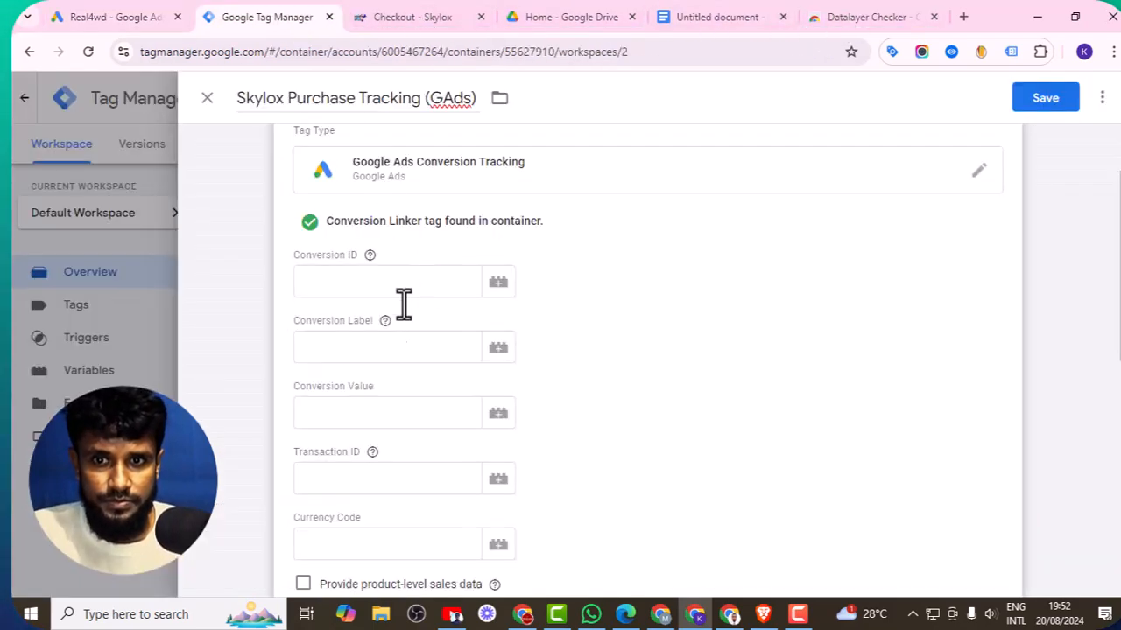
{"action": "right_click", "coordinate": [341, 282]}
{"action": "left_click", "coordinate": [402, 439]}
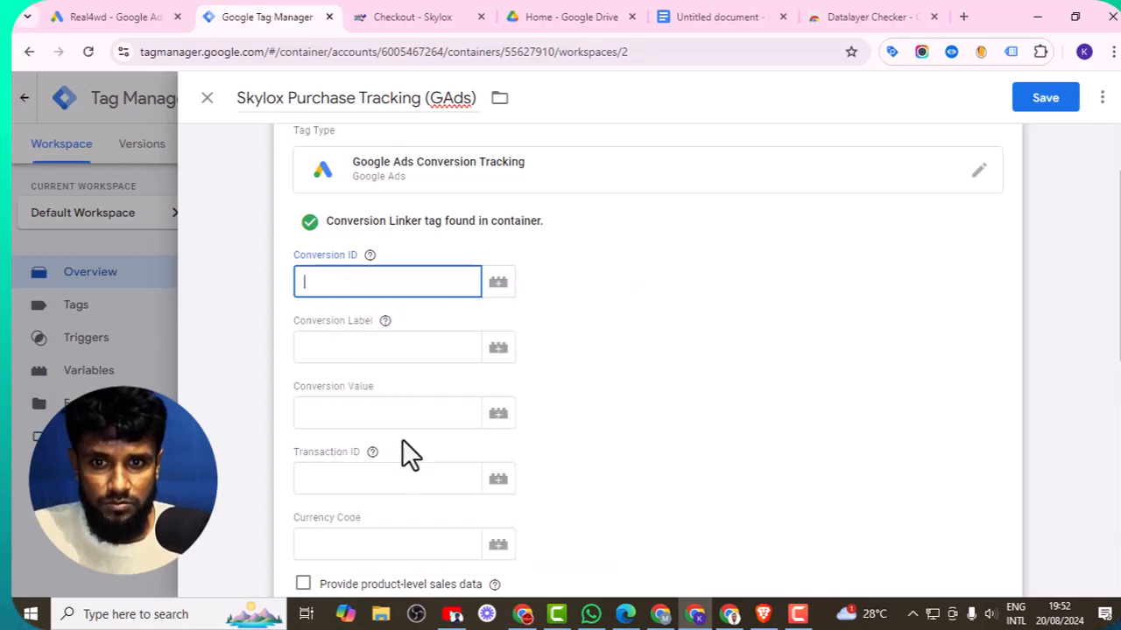
- Copy the Purchase (Skylox) conversion label from Google Ads and paste it as the tag's Conversion Label -p8iCKqA-MsZEIuLkbMC
{"action": "left_click", "coordinate": [131, 18]}
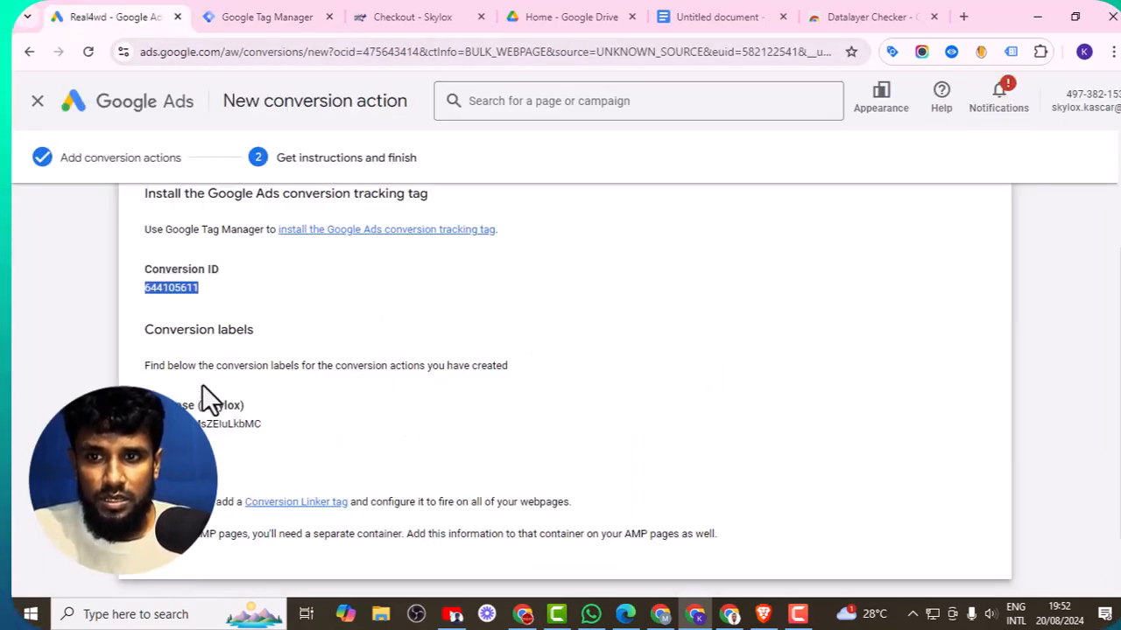
{"action": "triple_click", "coordinate": [208, 424]}
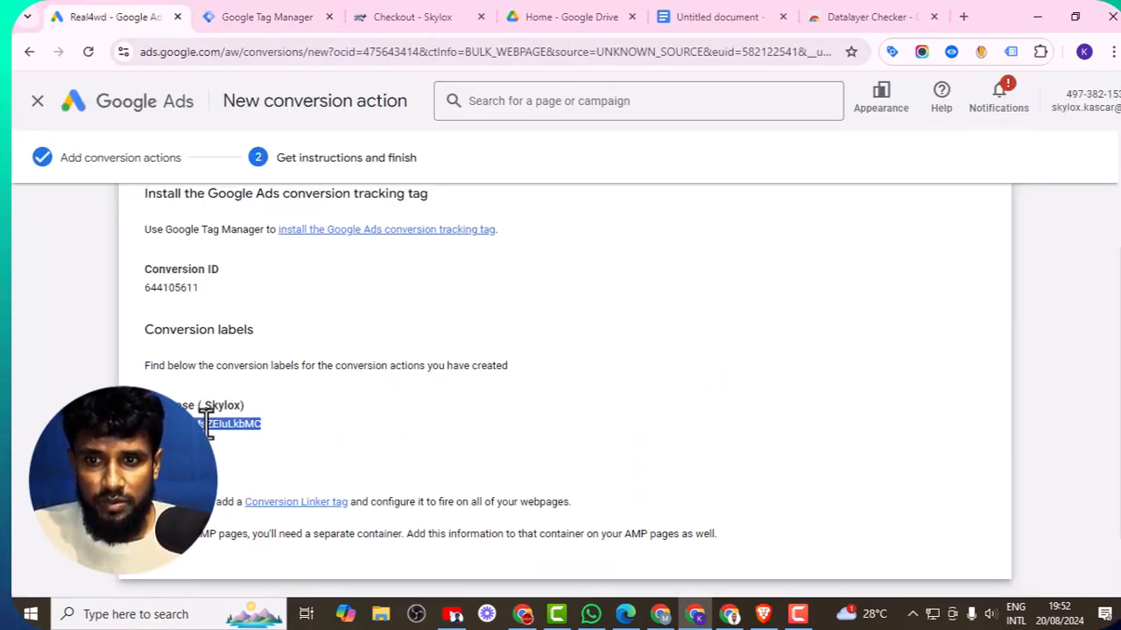
{"action": "right_click", "coordinate": [208, 423]}
{"action": "left_click", "coordinate": [261, 217]}
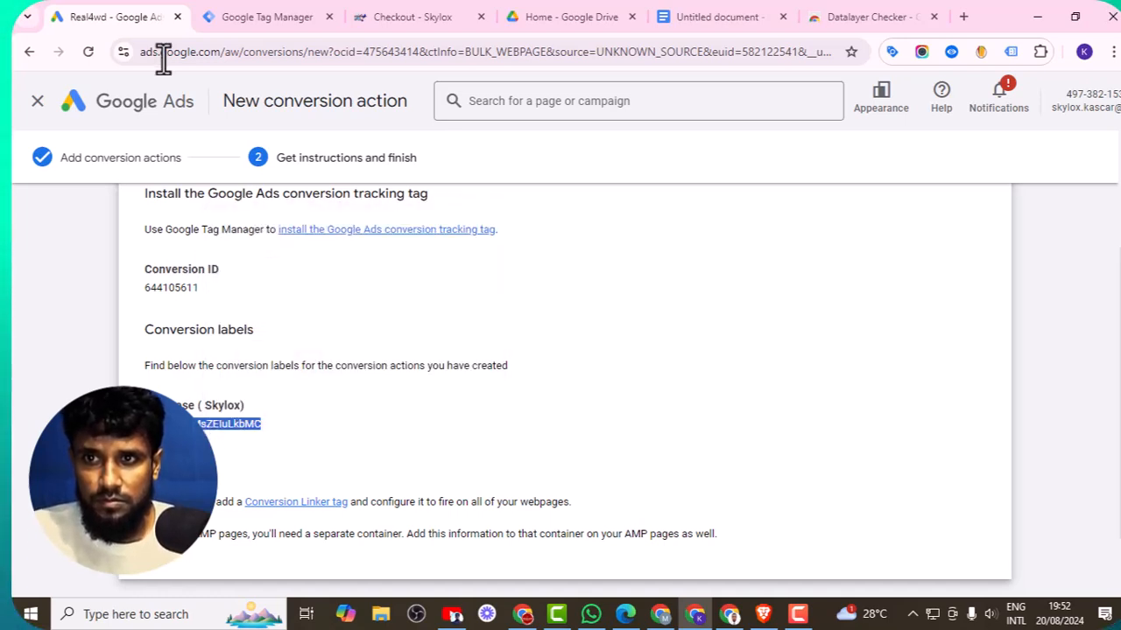
{"action": "left_click", "coordinate": [223, 20]}
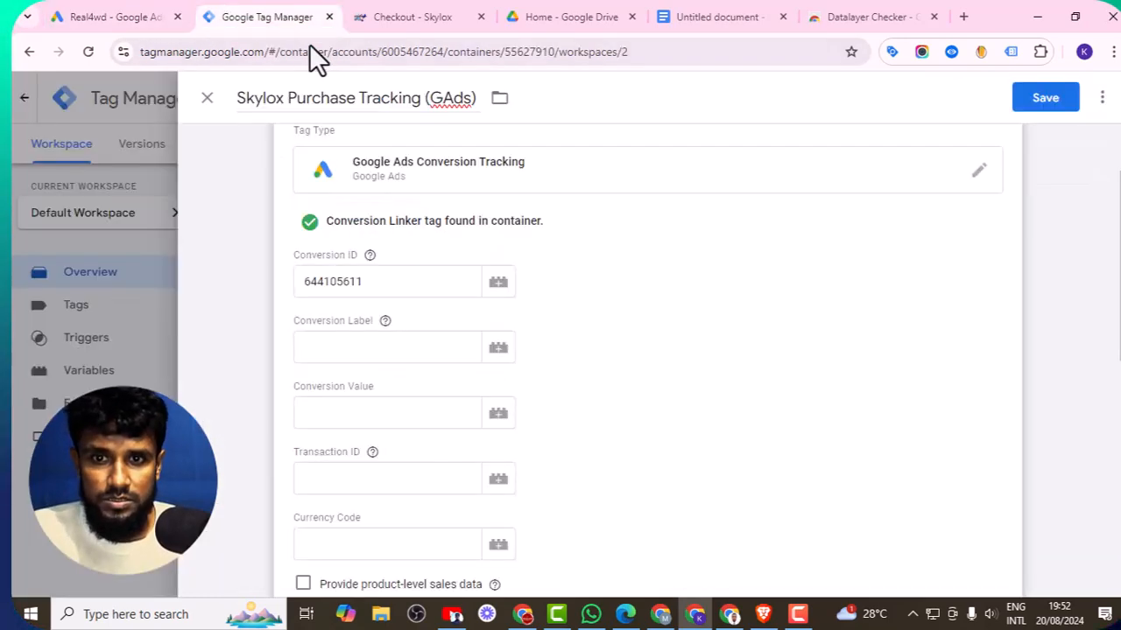
{"action": "right_click", "coordinate": [349, 353]}
{"action": "left_click", "coordinate": [423, 218]}
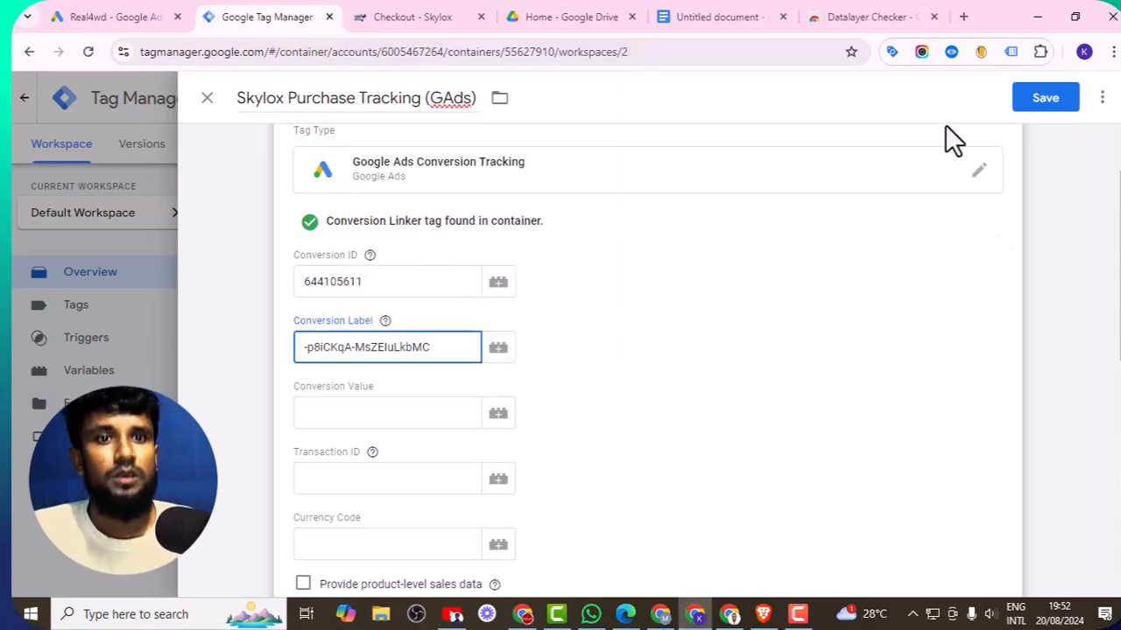
- Inspect the purchase event's data layer values on the order-received page with the Datalayer Checker extension
{"action": "left_click", "coordinate": [419, 17]}
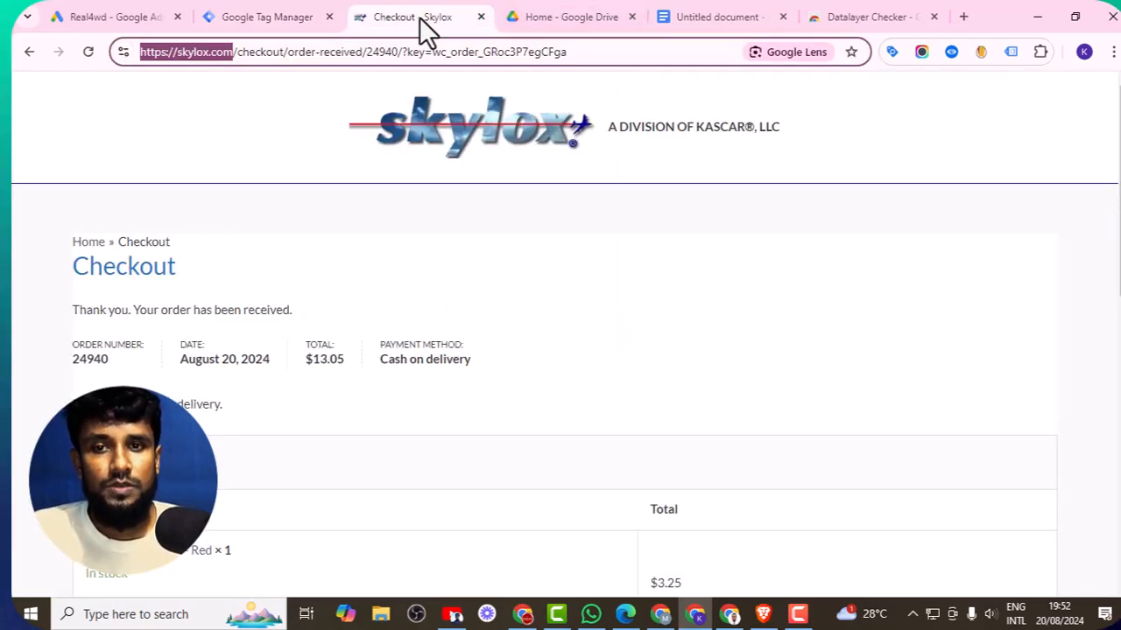
{"action": "left_click", "coordinate": [258, 15]}
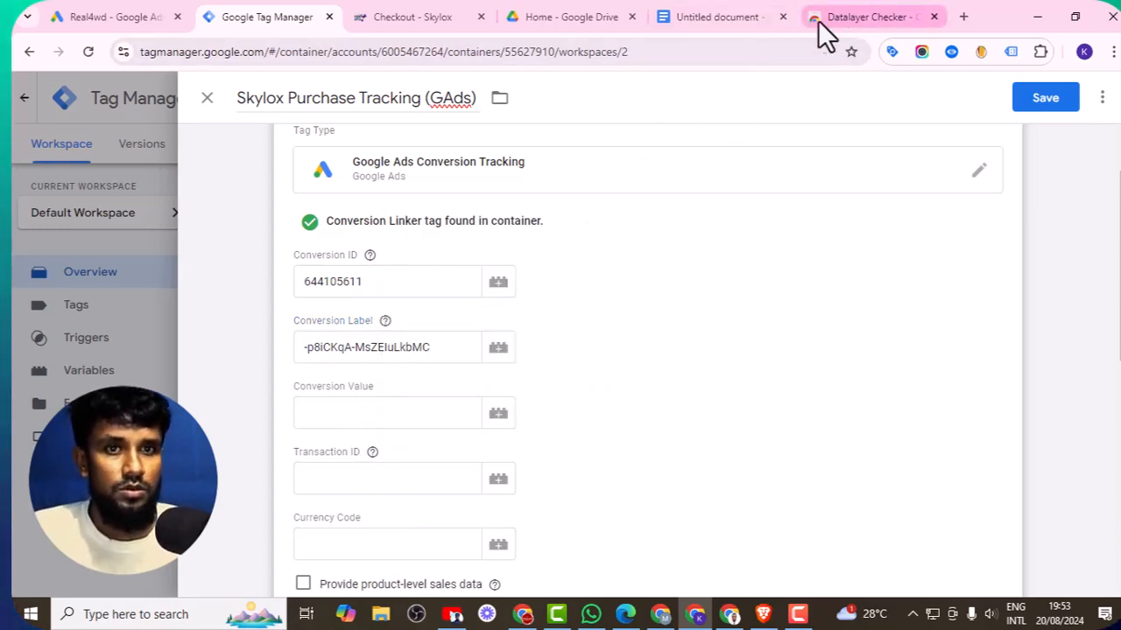
{"action": "left_click", "coordinate": [401, 18]}
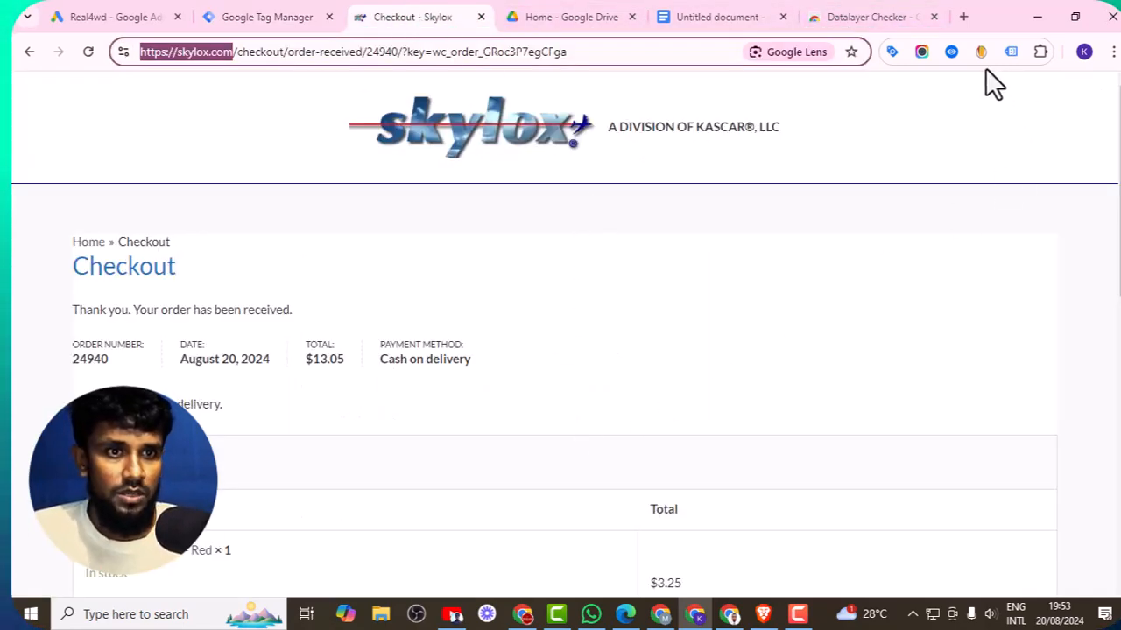
{"action": "left_click", "coordinate": [950, 53]}
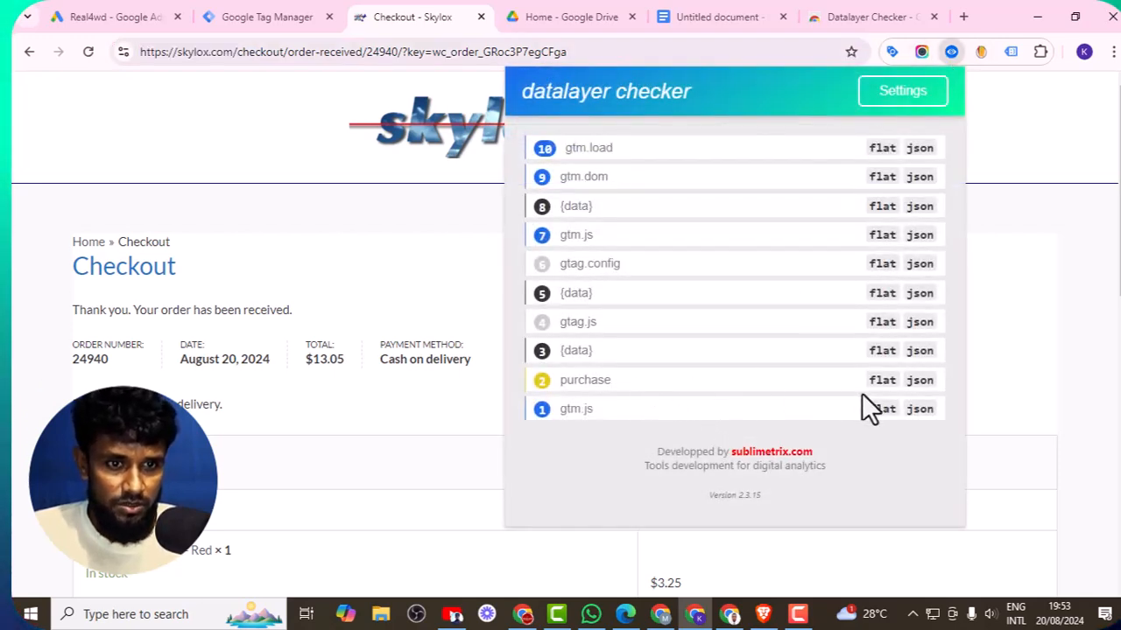
{"action": "left_click", "coordinate": [884, 383]}
{"action": "scroll", "coordinate": [788, 363], "scroll_direction": "down", "scroll_amount": 3}
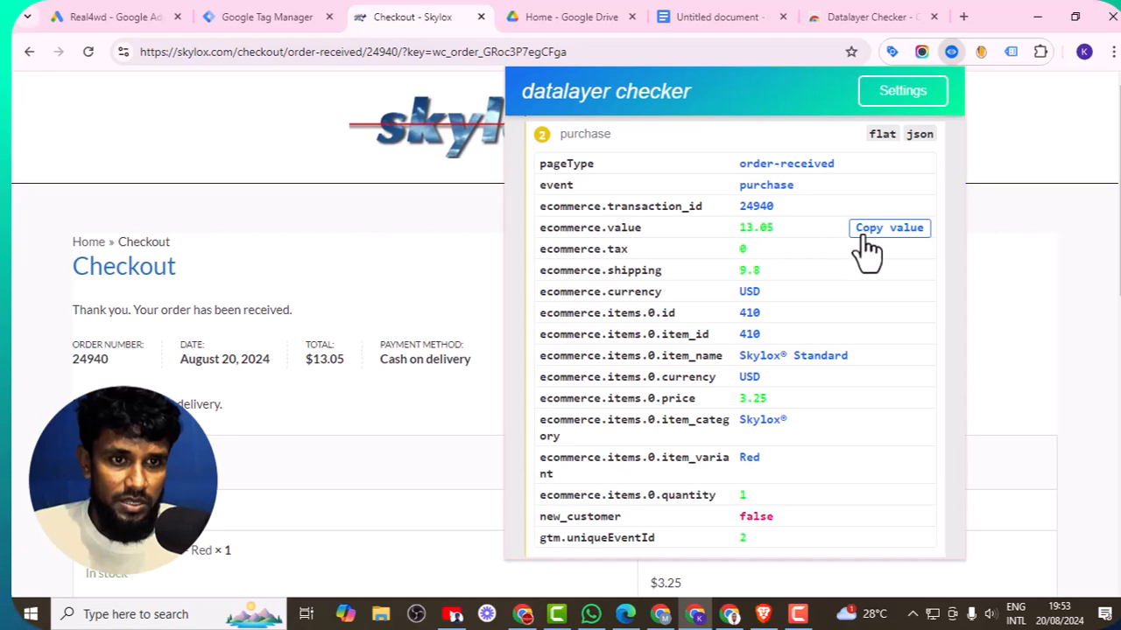
{"action": "scroll", "coordinate": [753, 302], "scroll_direction": "down", "scroll_amount": 3}
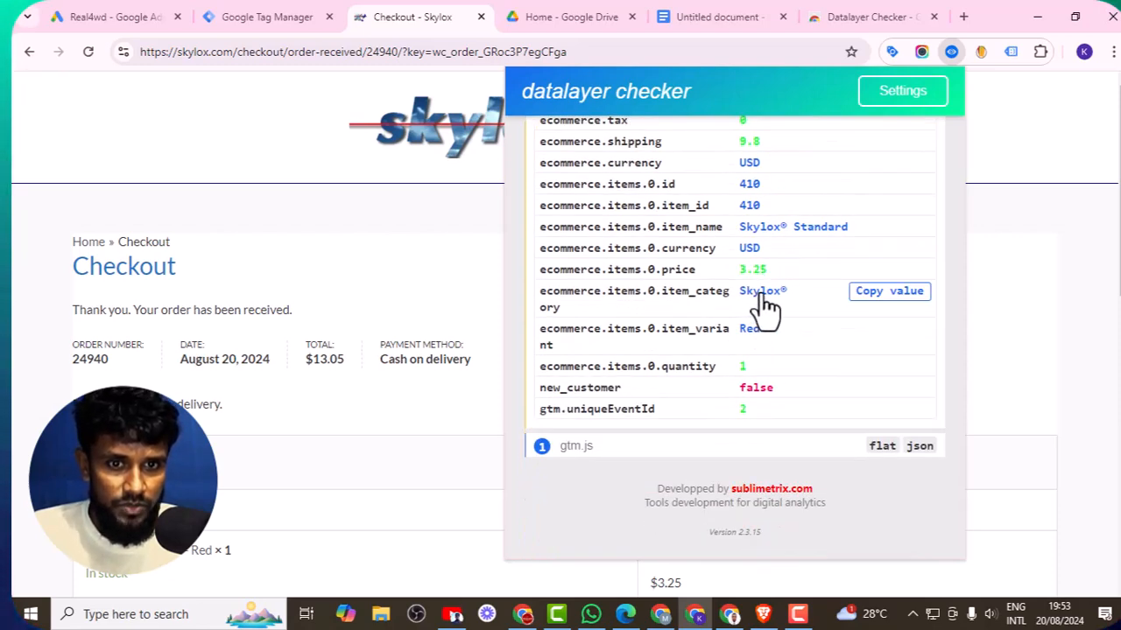
{"action": "scroll", "coordinate": [411, 346], "scroll_direction": "down", "scroll_amount": 6}
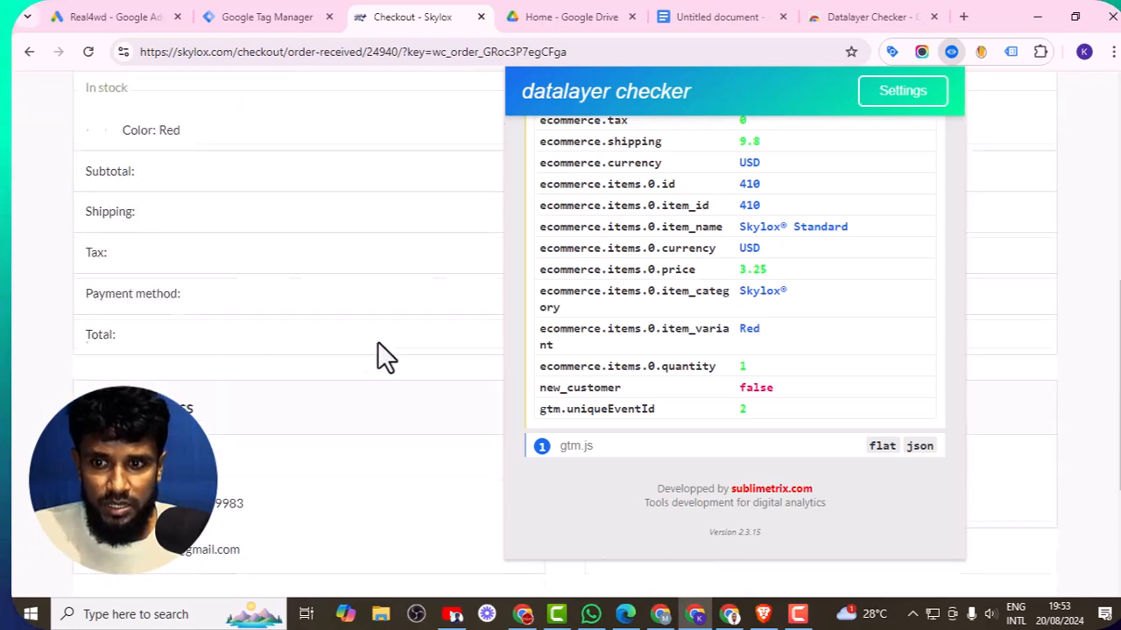
{"action": "left_click", "coordinate": [1048, 224]}
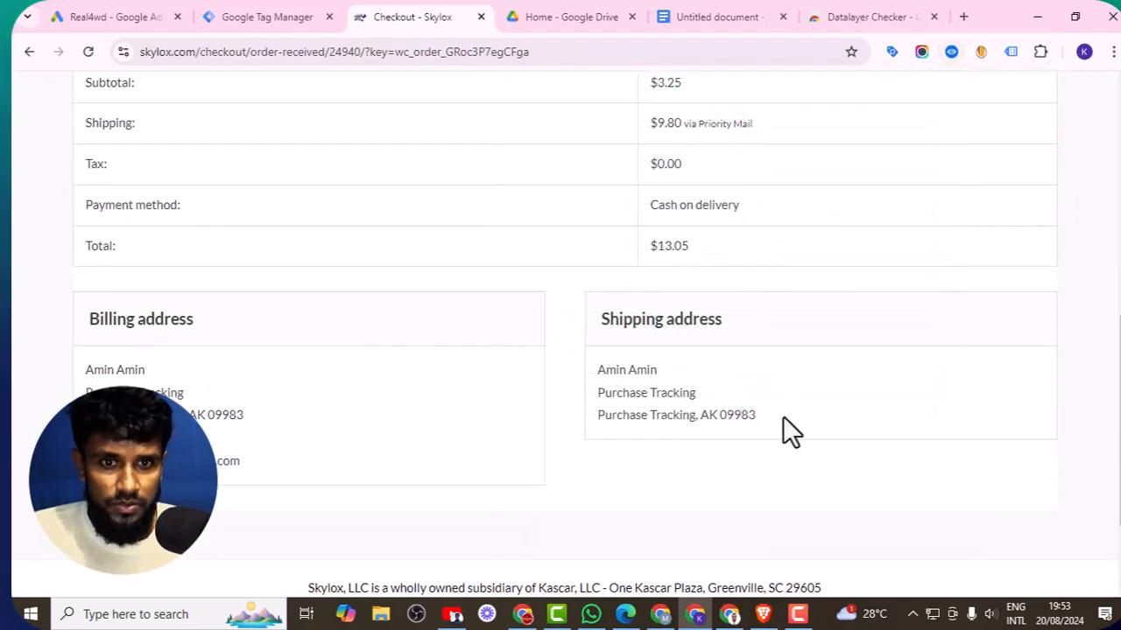
{"action": "scroll", "coordinate": [696, 256], "scroll_direction": "up", "scroll_amount": 2}
{"action": "scroll", "coordinate": [696, 272], "scroll_direction": "up", "scroll_amount": 1}
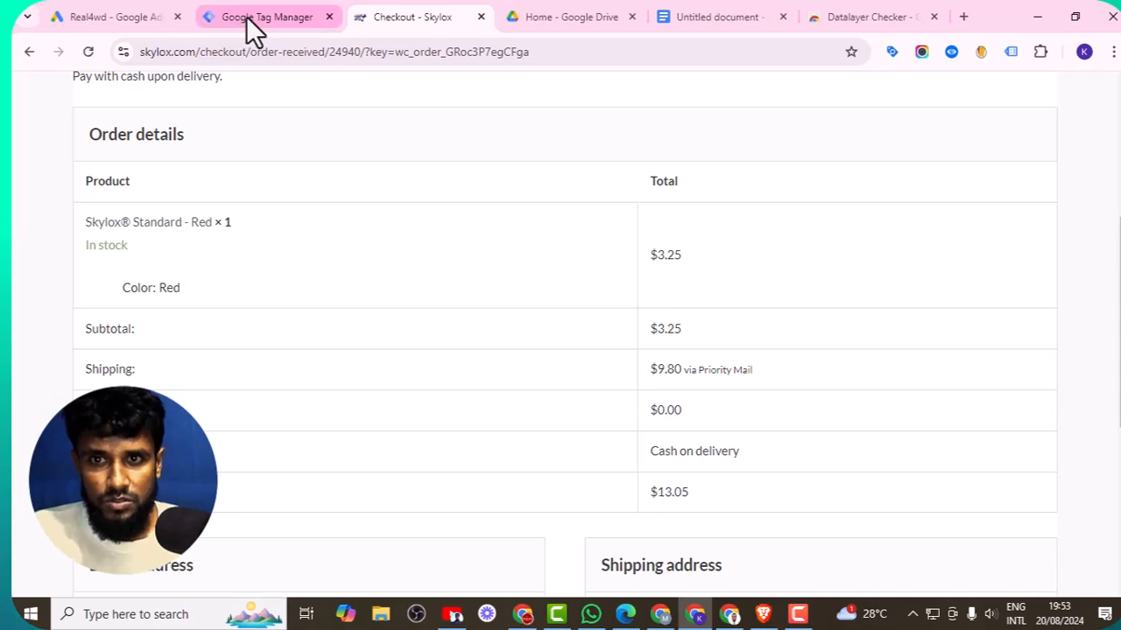
- Save the Skylox Purchase Tracking (GAds) tag without adding a trigger
{"action": "left_click", "coordinate": [247, 21]}
{"action": "left_click", "coordinate": [394, 418]}
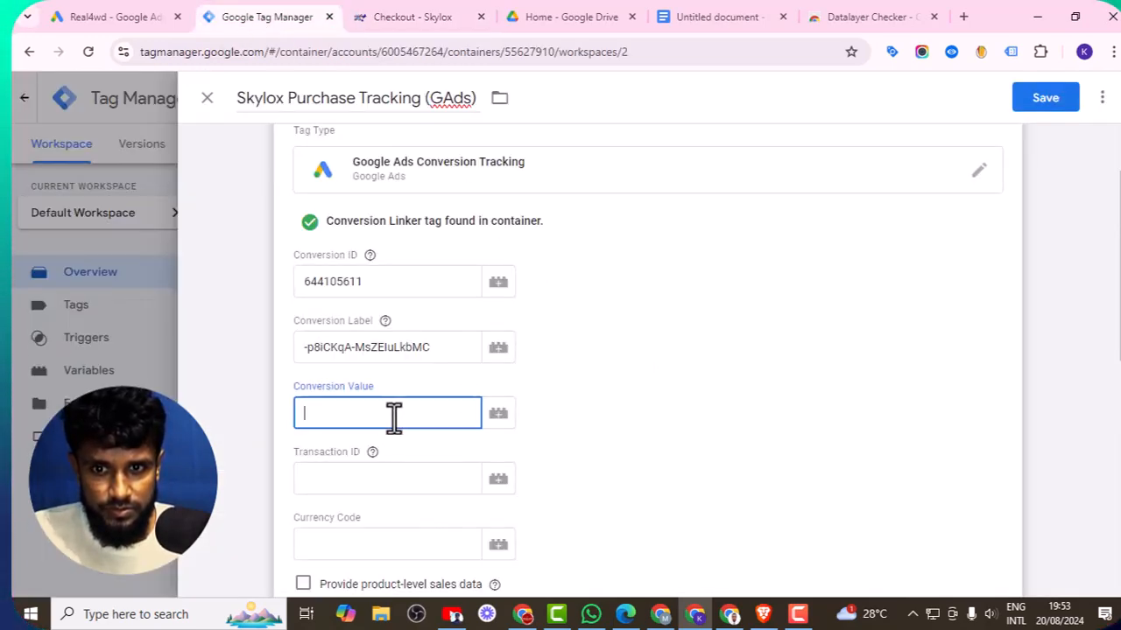
{"action": "right_click", "coordinate": [394, 416]}
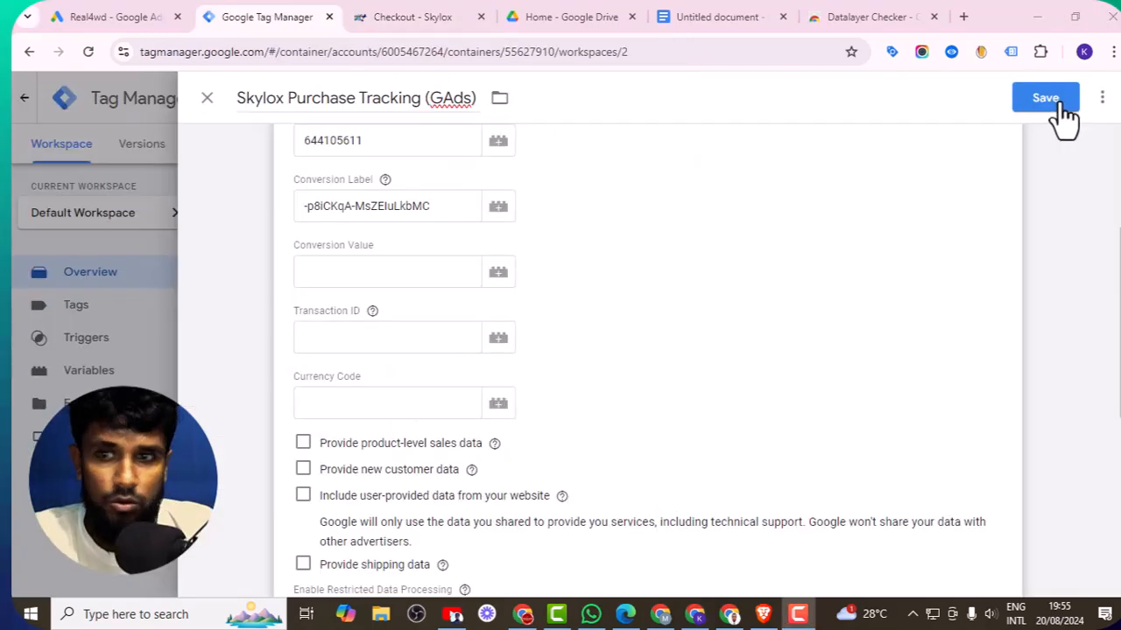
{"action": "left_click", "coordinate": [1060, 115]}
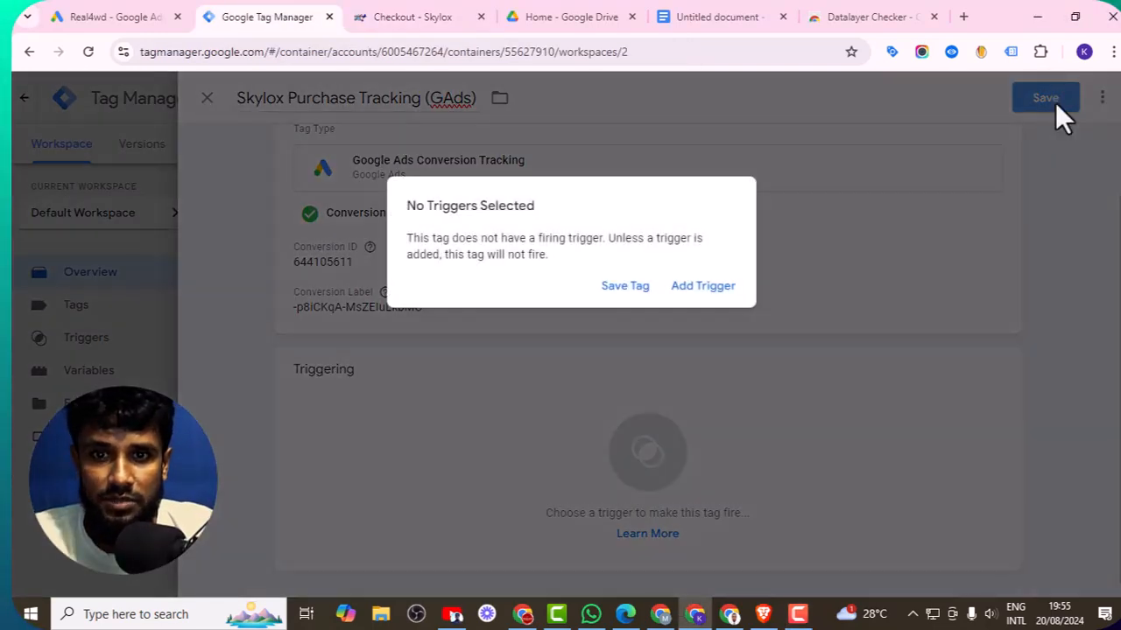
{"action": "left_click", "coordinate": [623, 290]}
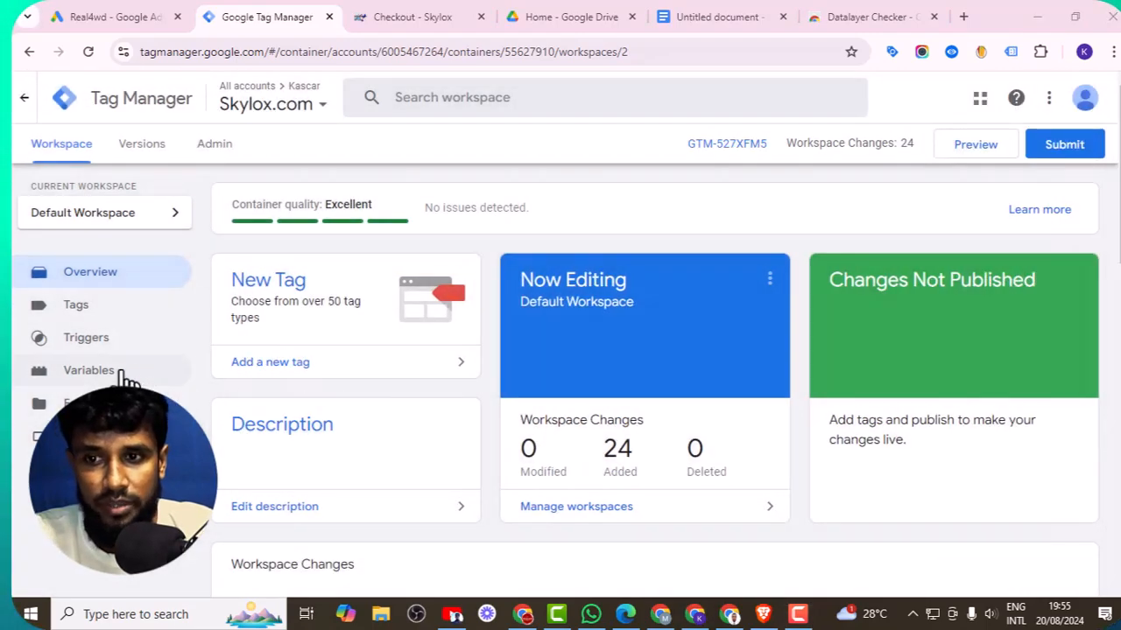
- Create a new user-defined Data Layer Variable with the variable name ecommerce.value
{"action": "left_click", "coordinate": [88, 370]}
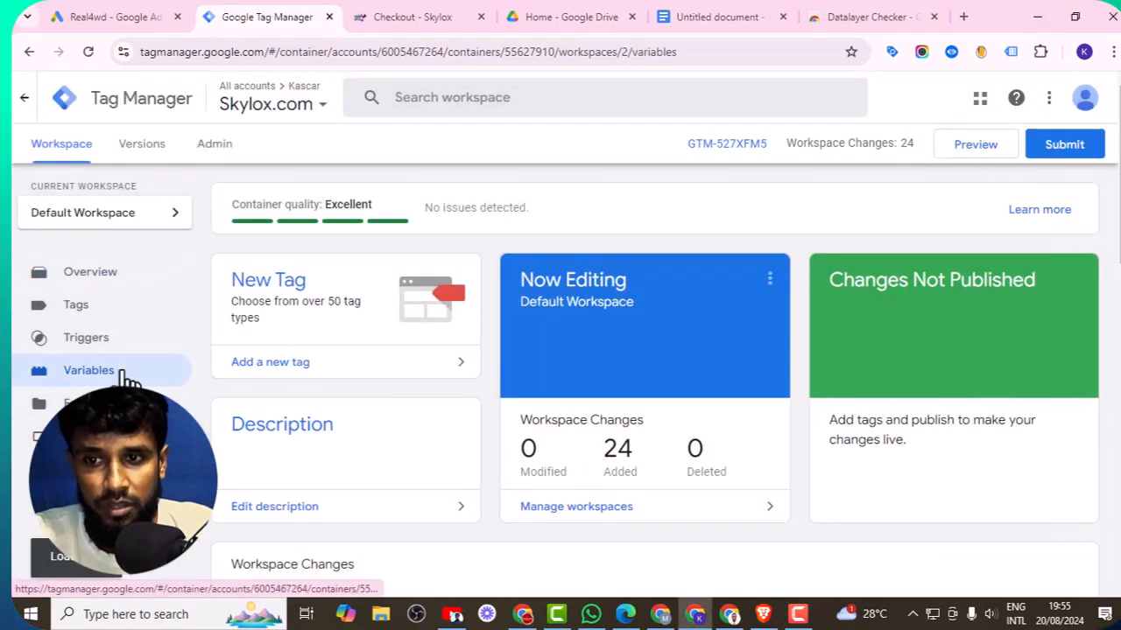
{"action": "left_click", "coordinate": [724, 15]}
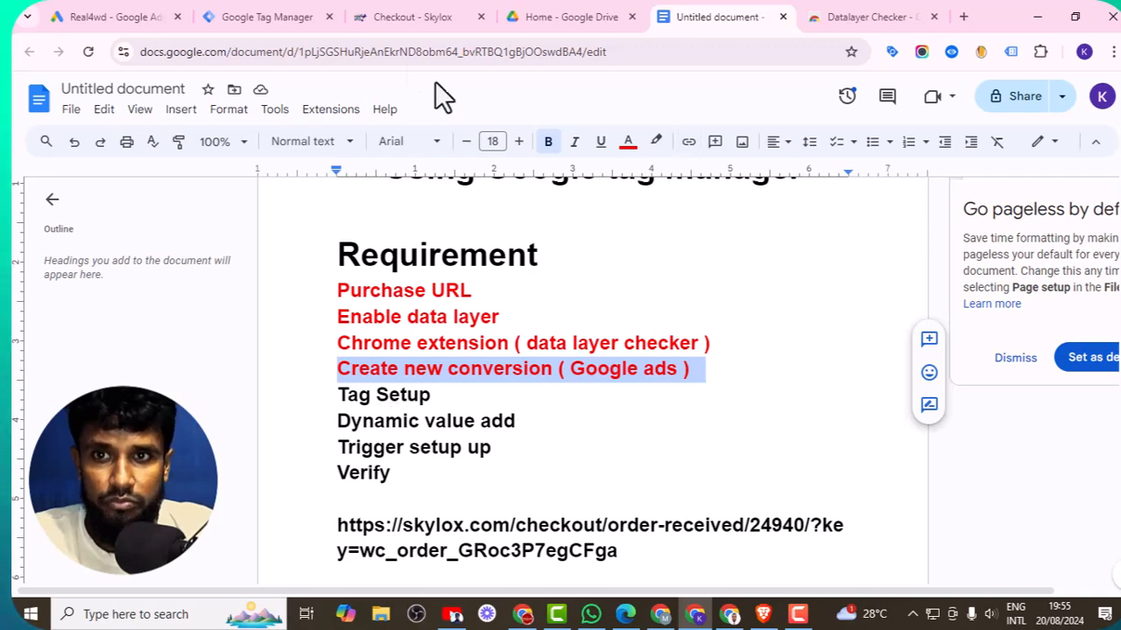
{"action": "left_click", "coordinate": [246, 15]}
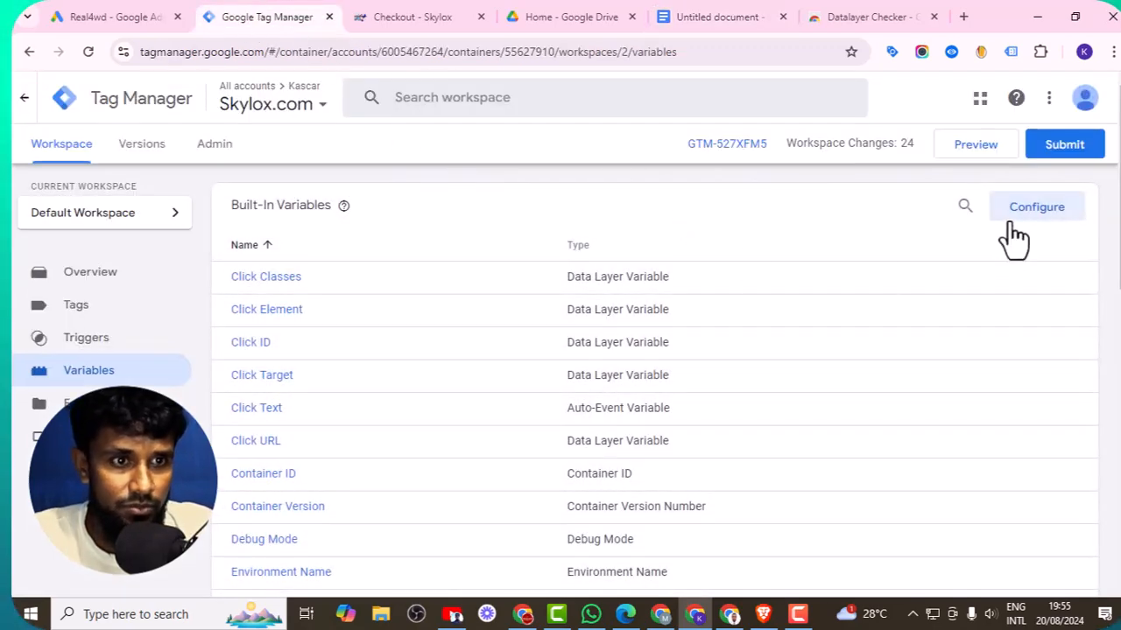
{"action": "scroll", "coordinate": [996, 243], "scroll_direction": "down", "scroll_amount": 8}
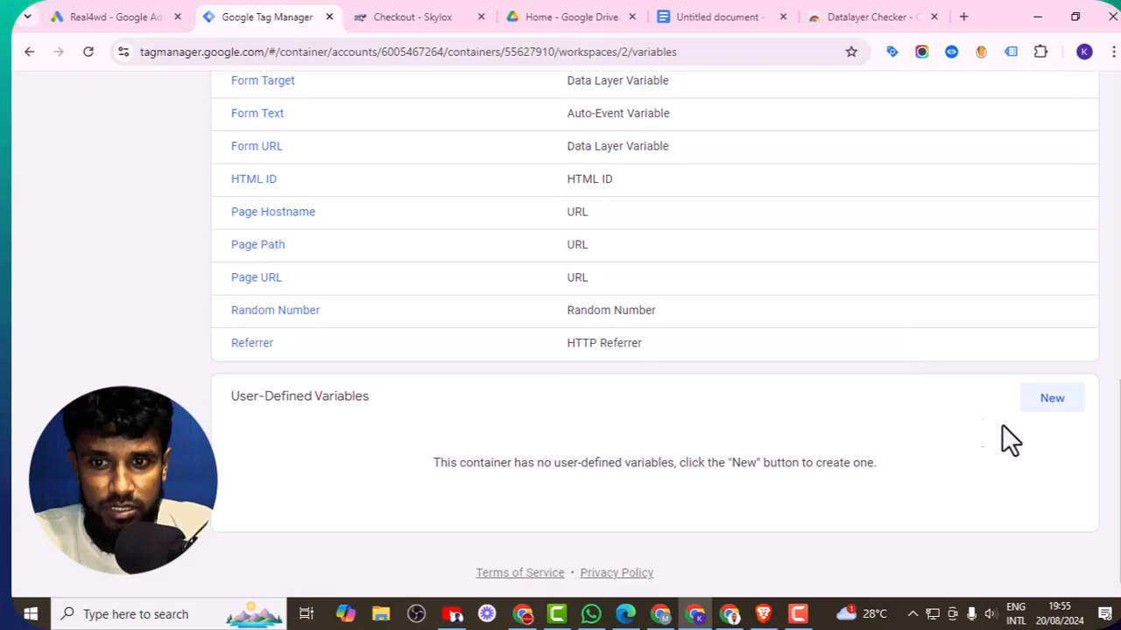
{"action": "left_click", "coordinate": [1055, 400]}
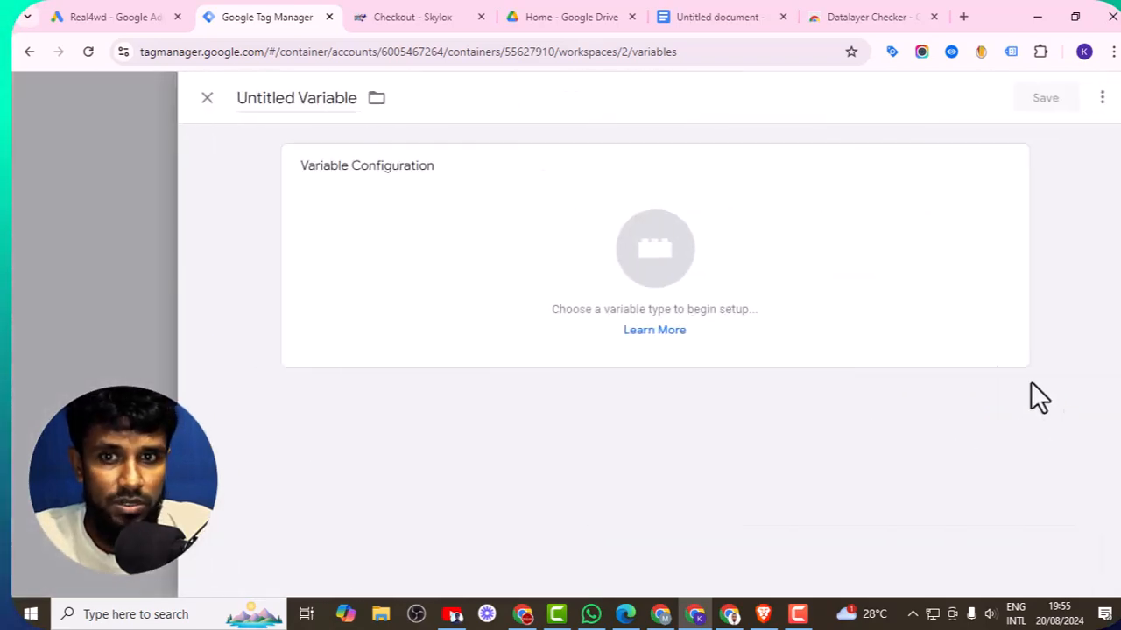
{"action": "left_click", "coordinate": [370, 158]}
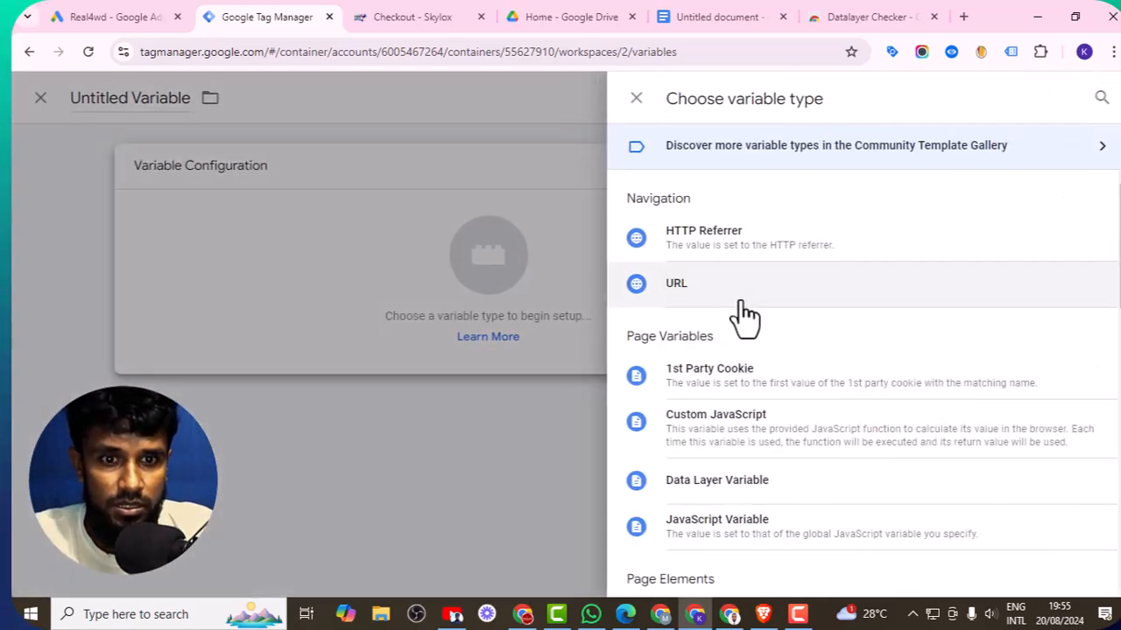
{"action": "scroll", "coordinate": [788, 421], "scroll_direction": "down", "scroll_amount": 1}
{"action": "left_click", "coordinate": [802, 412]}
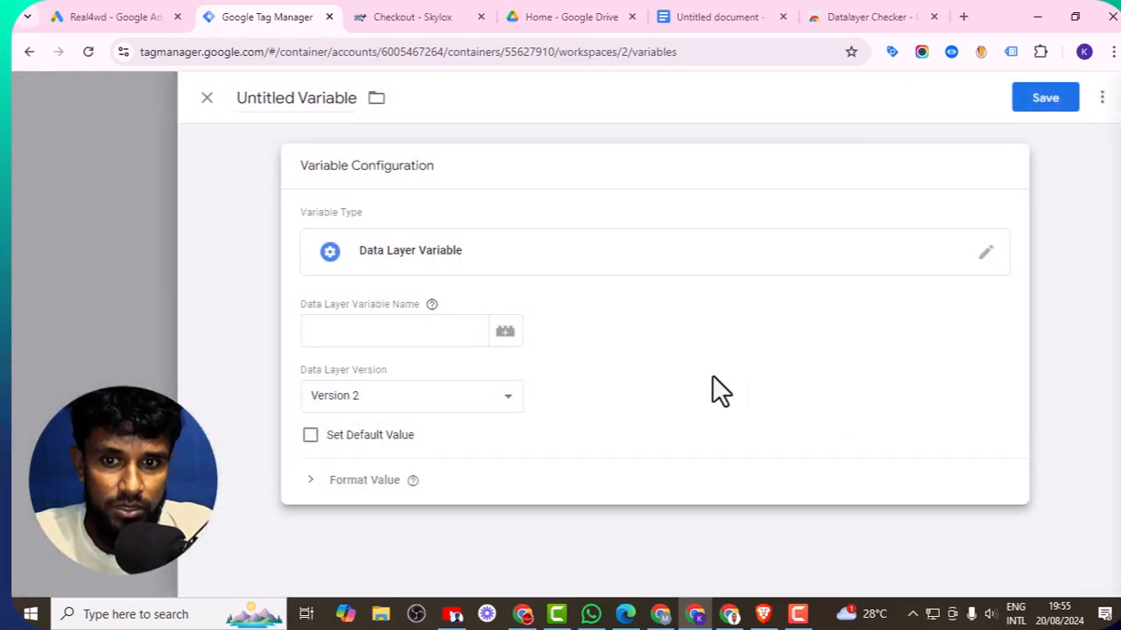
{"action": "right_click", "coordinate": [371, 330]}
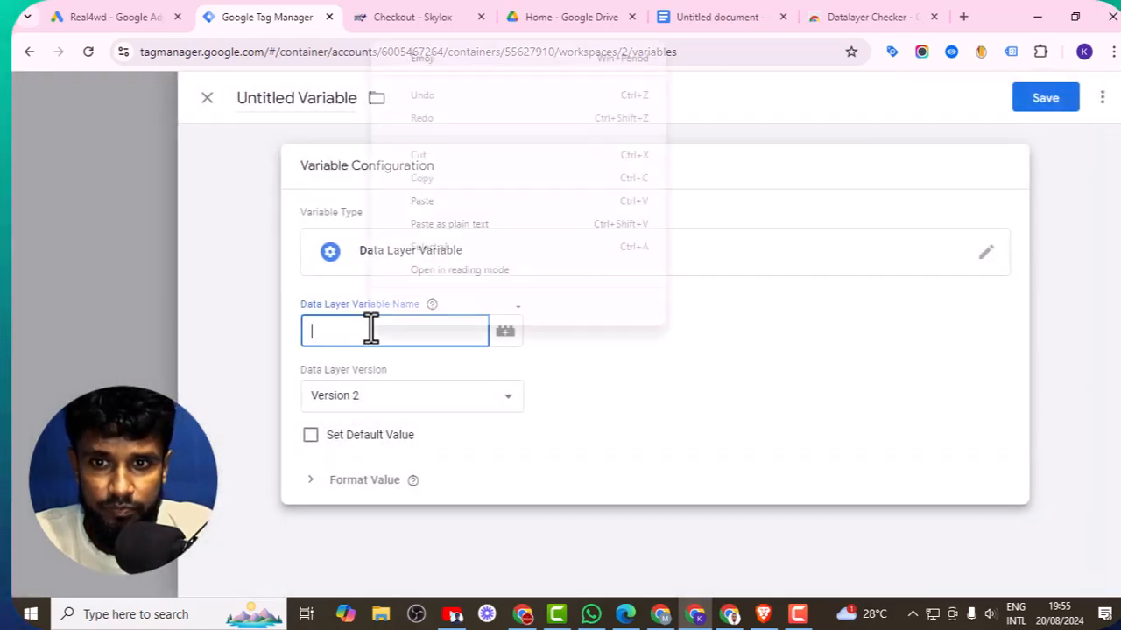
{"action": "left_click", "coordinate": [419, 210]}
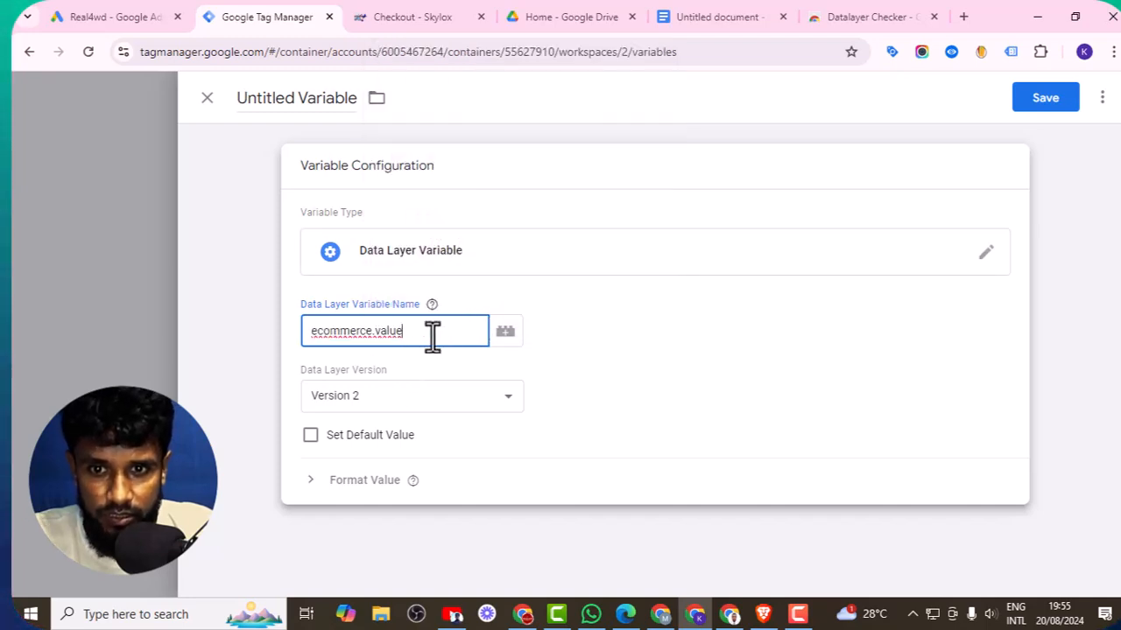
{"action": "key", "text": "Tab"}
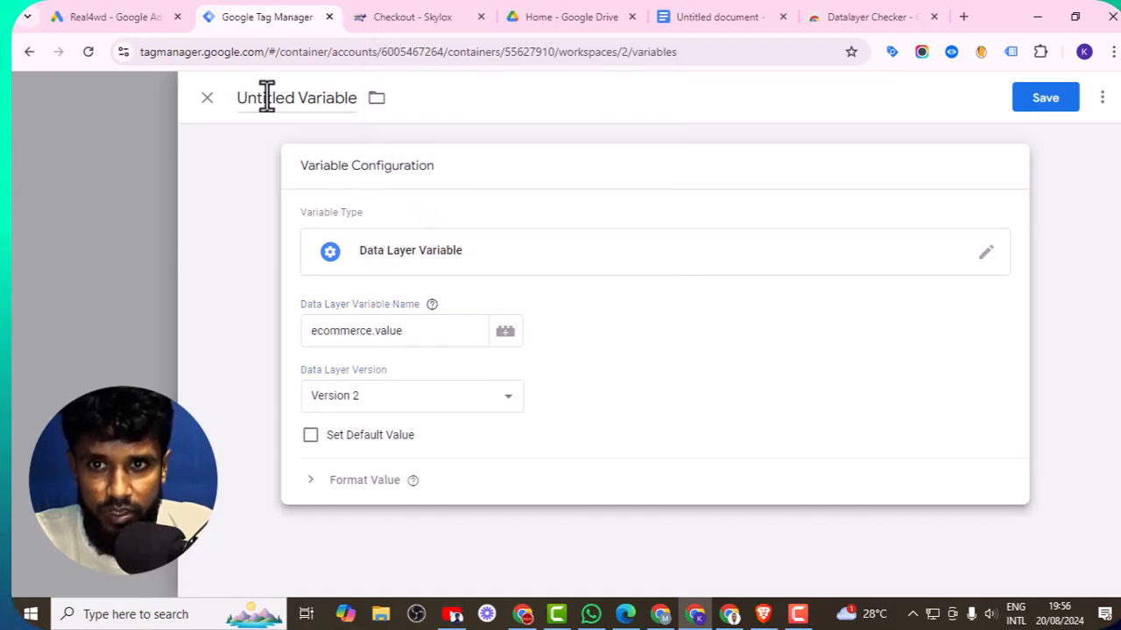
- Name the variable Datalayer Varibale Purchase and save it
{"action": "left_click", "coordinate": [267, 97]}
{"action": "key", "text": "BackSpace"}
{"action": "type", "text": "Datalayer V"}
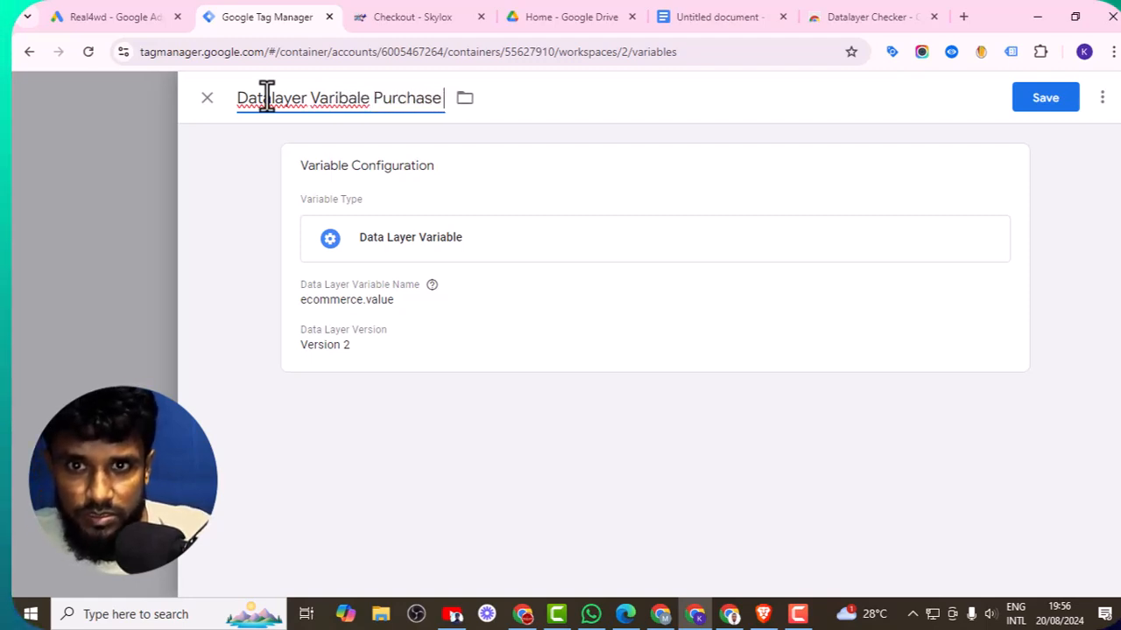
{"action": "right_click", "coordinate": [263, 98]}
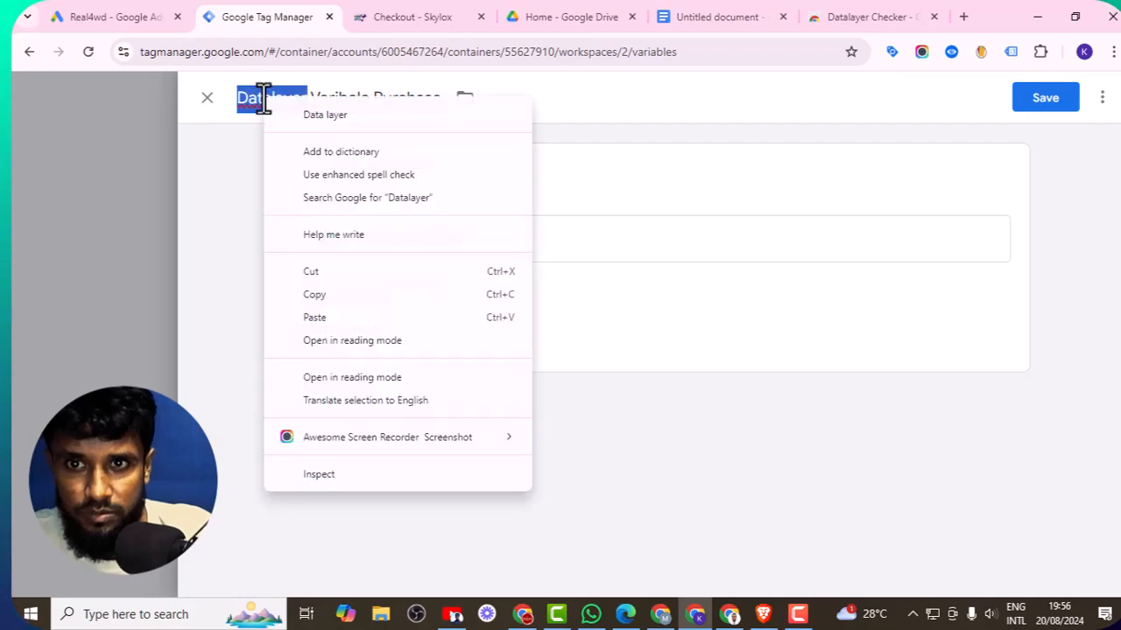
{"action": "left_click", "coordinate": [1054, 100]}
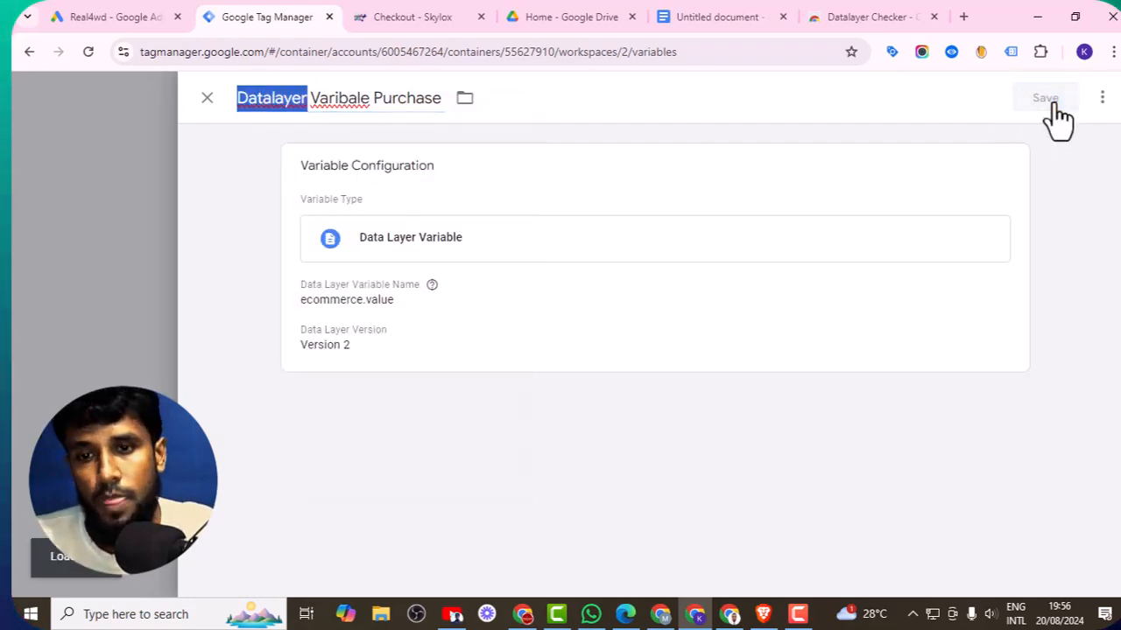
{"action": "scroll", "coordinate": [370, 283], "scroll_direction": "up", "scroll_amount": 10}
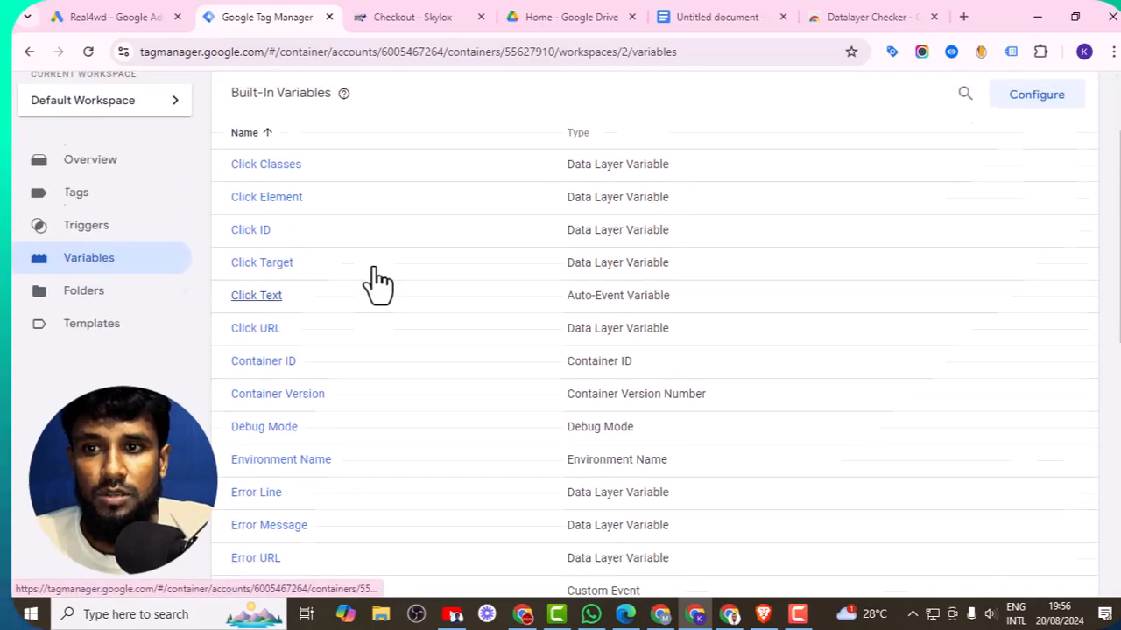
{"action": "left_click", "coordinate": [693, 17]}
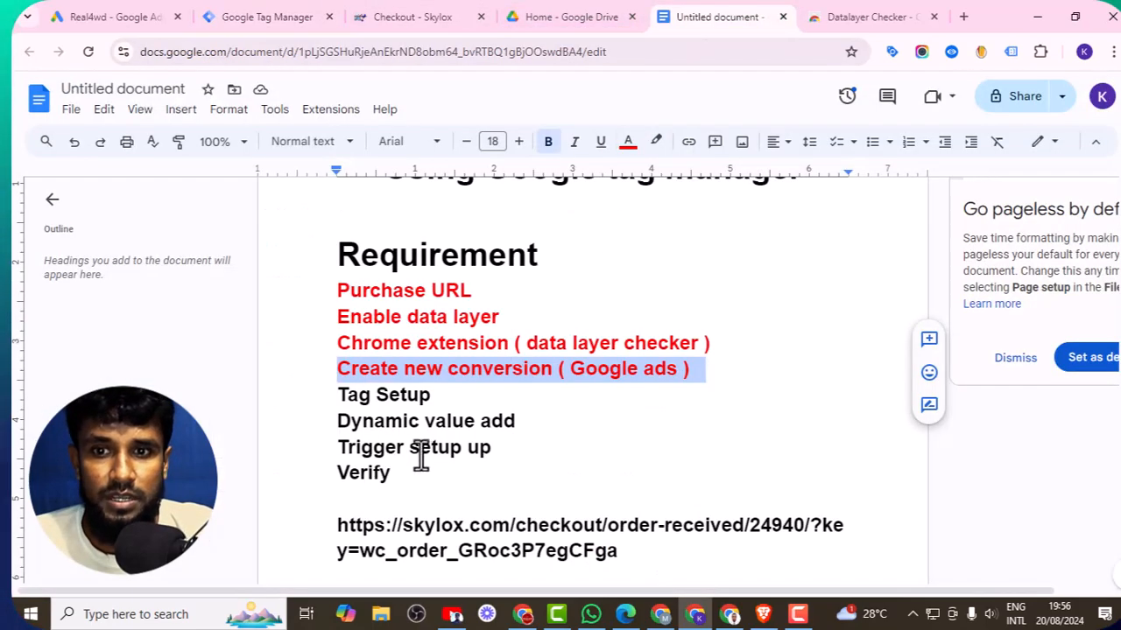
{"action": "left_click", "coordinate": [229, 16]}
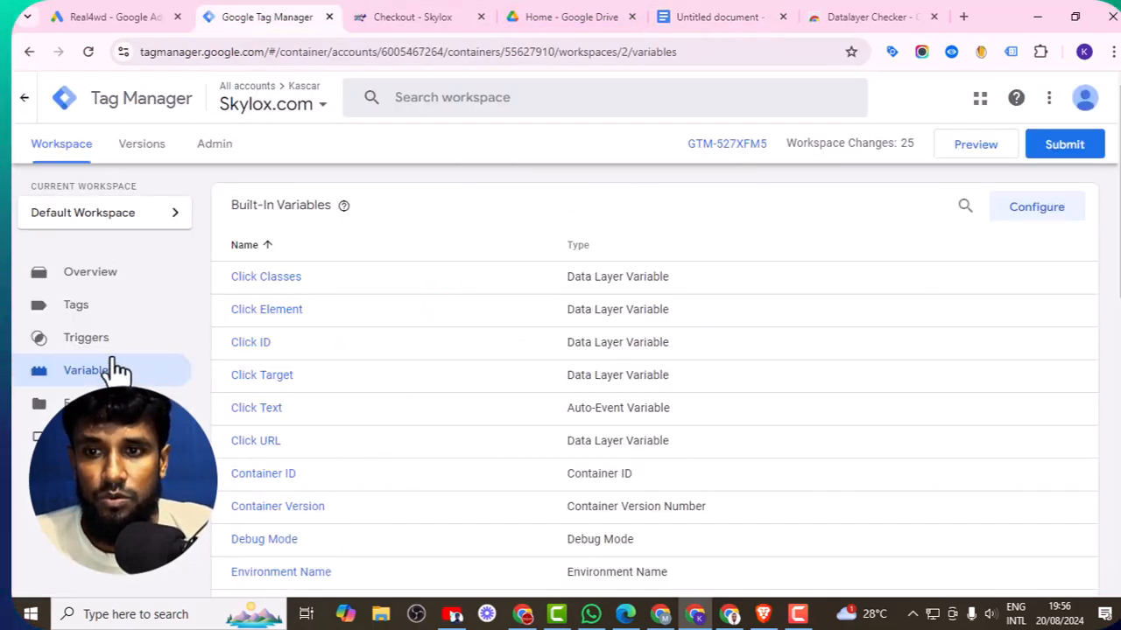
- Open the Skylox Purchase Tracking (GAds) tag and set its Conversion Value to the Datalayer Varibale Purchase variable
{"action": "left_click", "coordinate": [82, 306]}
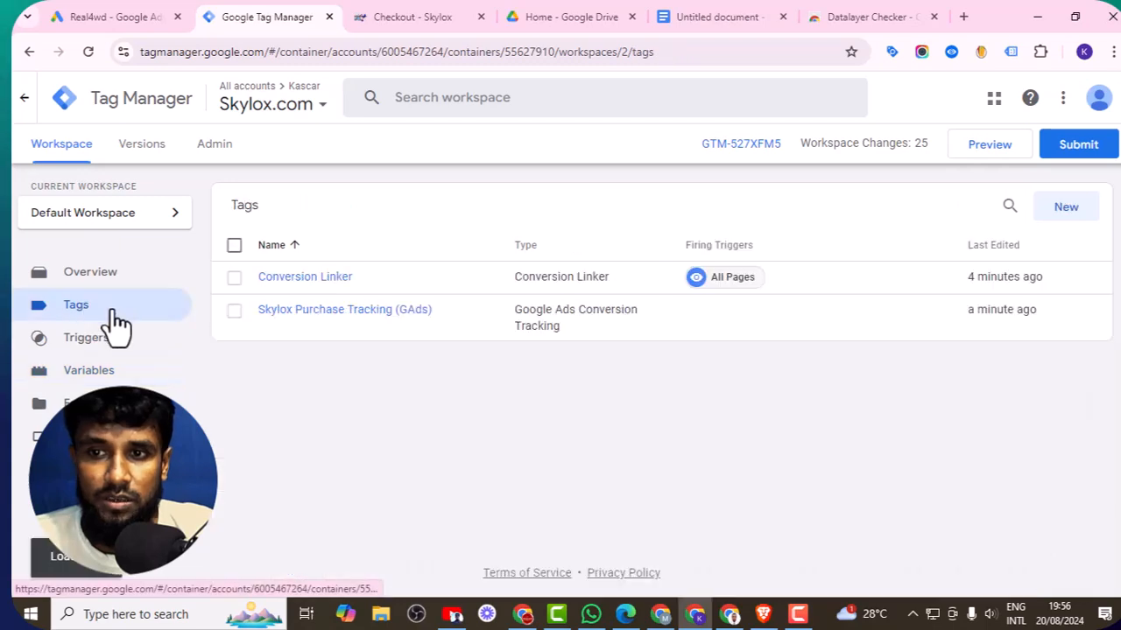
{"action": "left_click", "coordinate": [351, 311]}
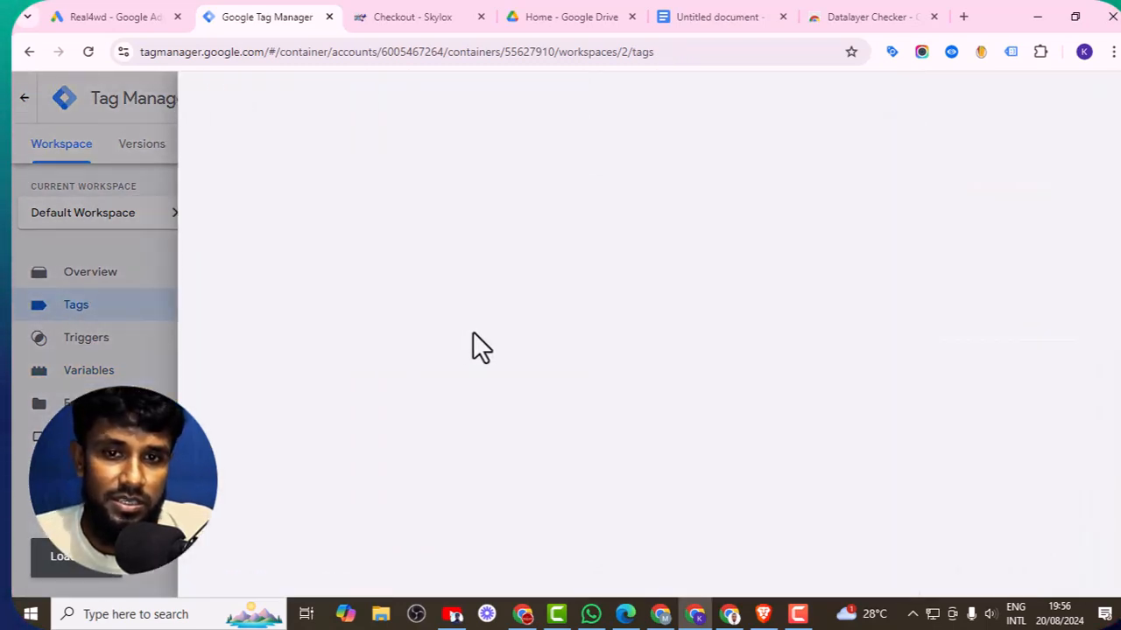
{"action": "scroll", "coordinate": [420, 376], "scroll_direction": "down", "scroll_amount": 1}
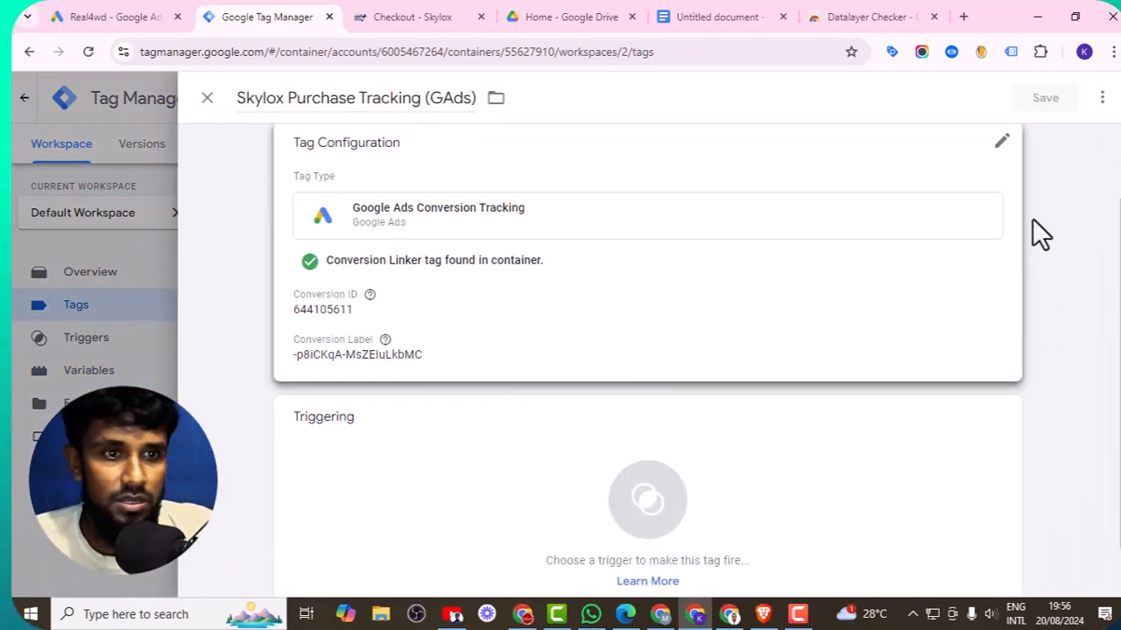
{"action": "left_click", "coordinate": [1001, 151]}
{"action": "scroll", "coordinate": [633, 320], "scroll_direction": "down", "scroll_amount": 1}
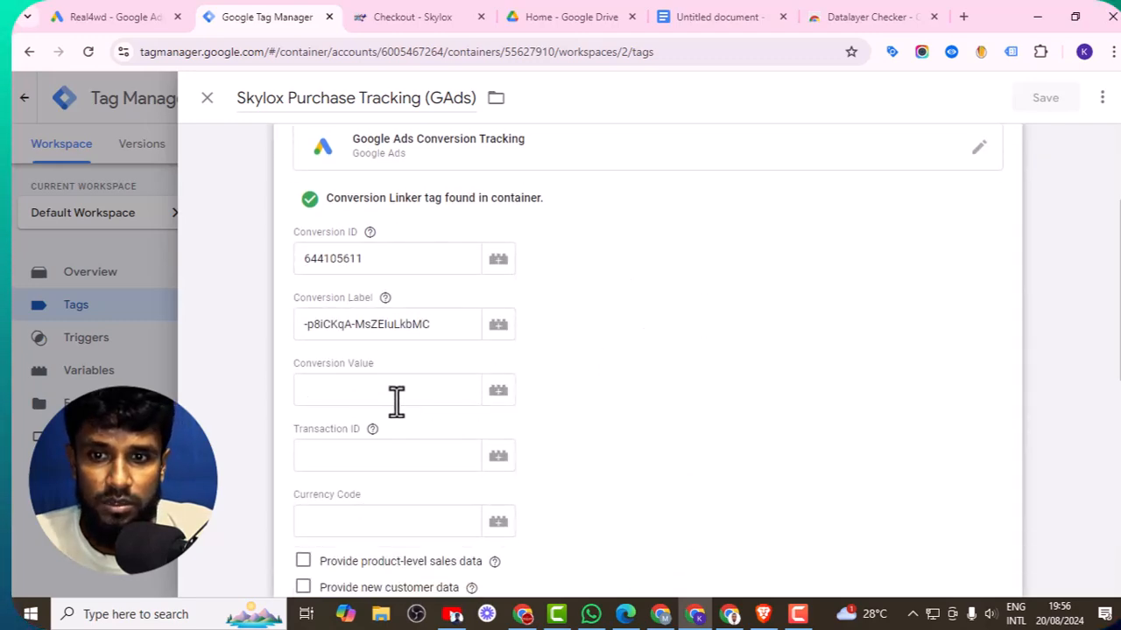
{"action": "left_click", "coordinate": [501, 394]}
{"action": "scroll", "coordinate": [511, 393], "scroll_direction": "down", "scroll_amount": 5}
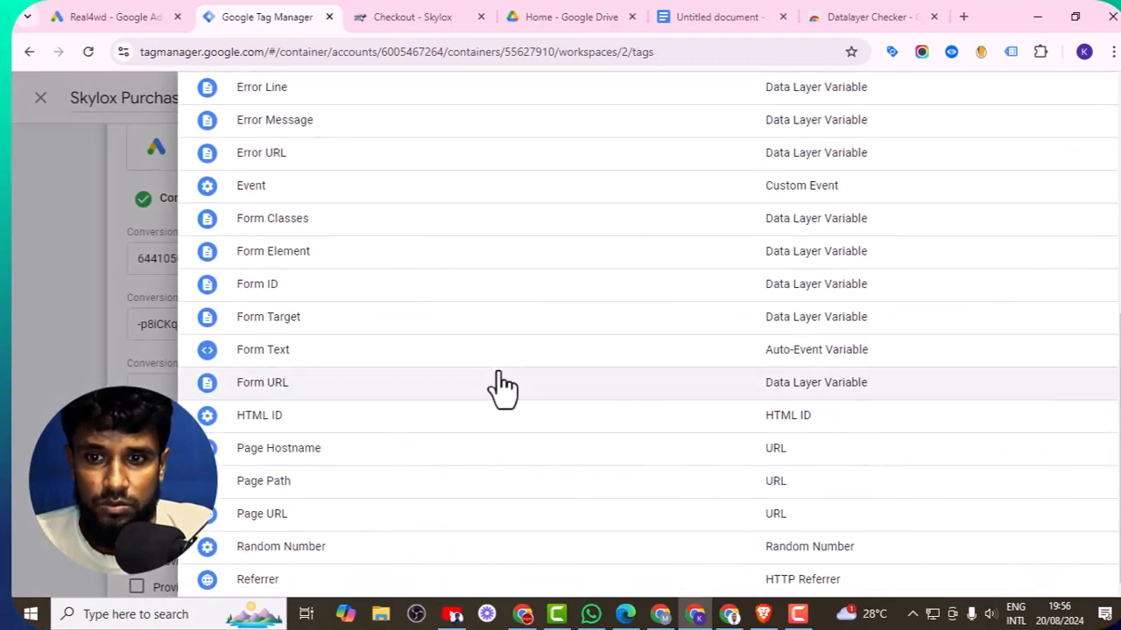
{"action": "scroll", "coordinate": [496, 388], "scroll_direction": "up", "scroll_amount": 4}
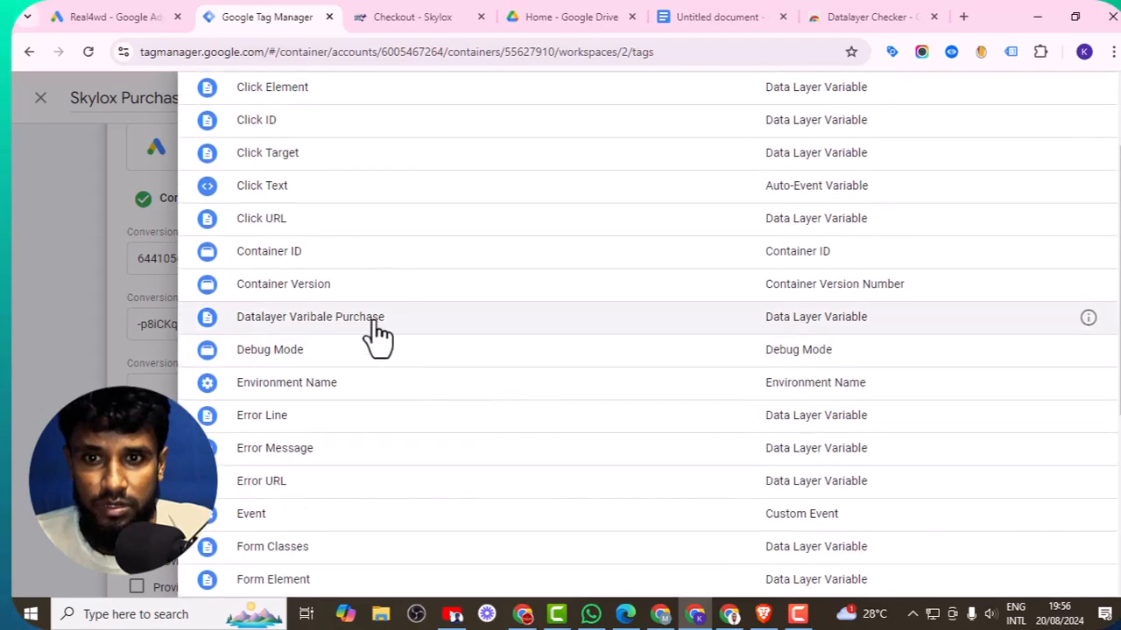
{"action": "left_click", "coordinate": [373, 322]}
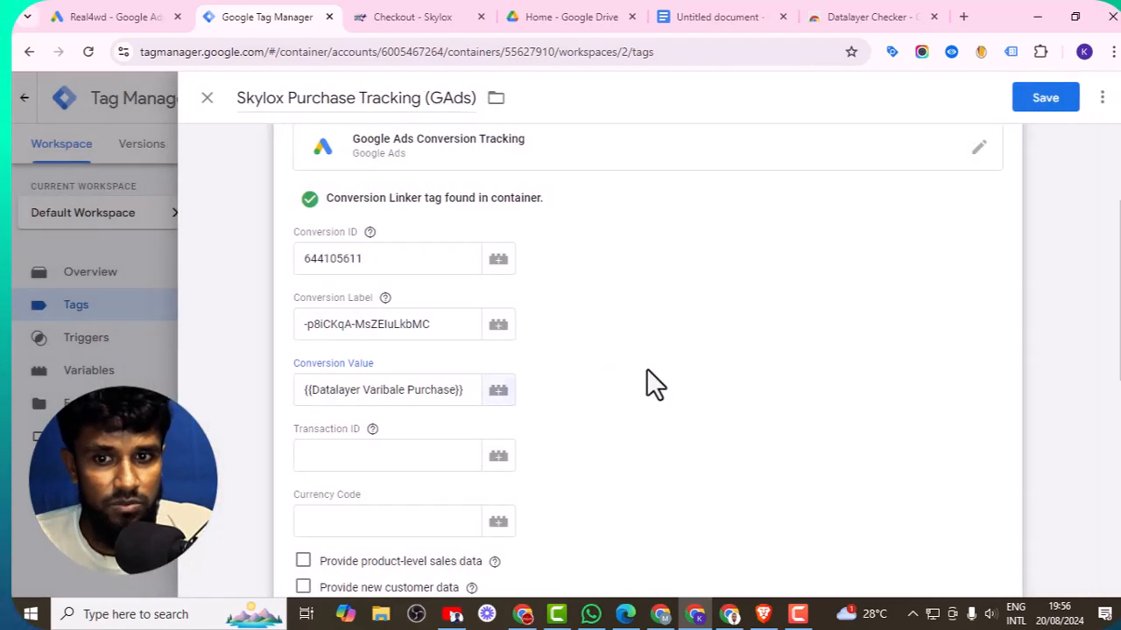
- Save the tag and choose to add a firing trigger to it
{"action": "scroll", "coordinate": [647, 368], "scroll_direction": "down", "scroll_amount": 5}
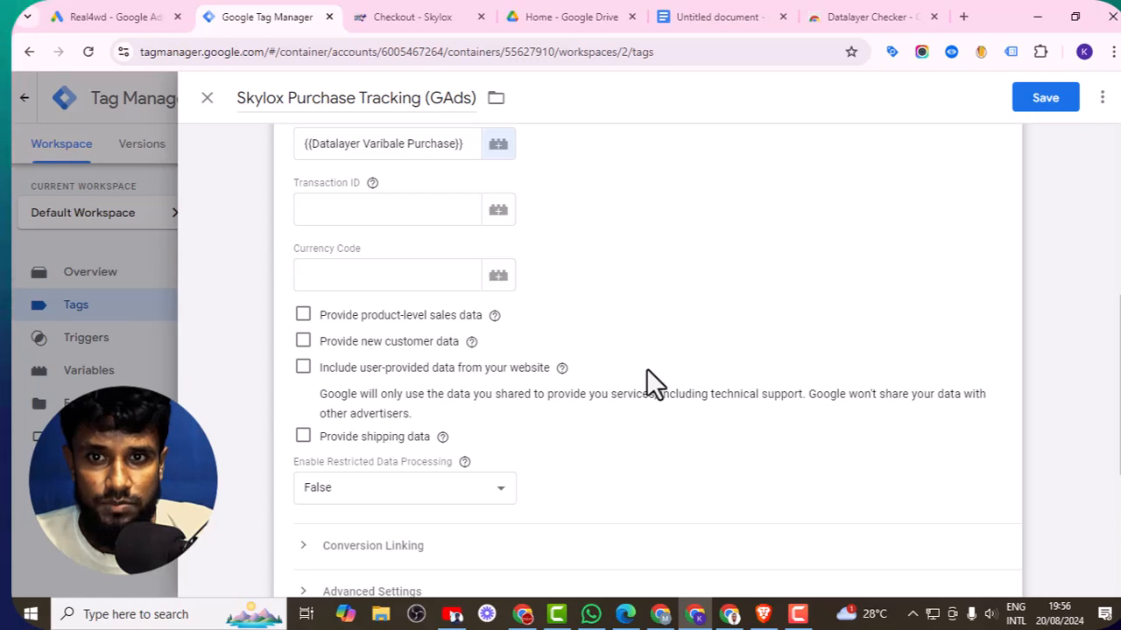
{"action": "scroll", "coordinate": [647, 376], "scroll_direction": "down", "scroll_amount": 2}
{"action": "left_click", "coordinate": [1049, 104]}
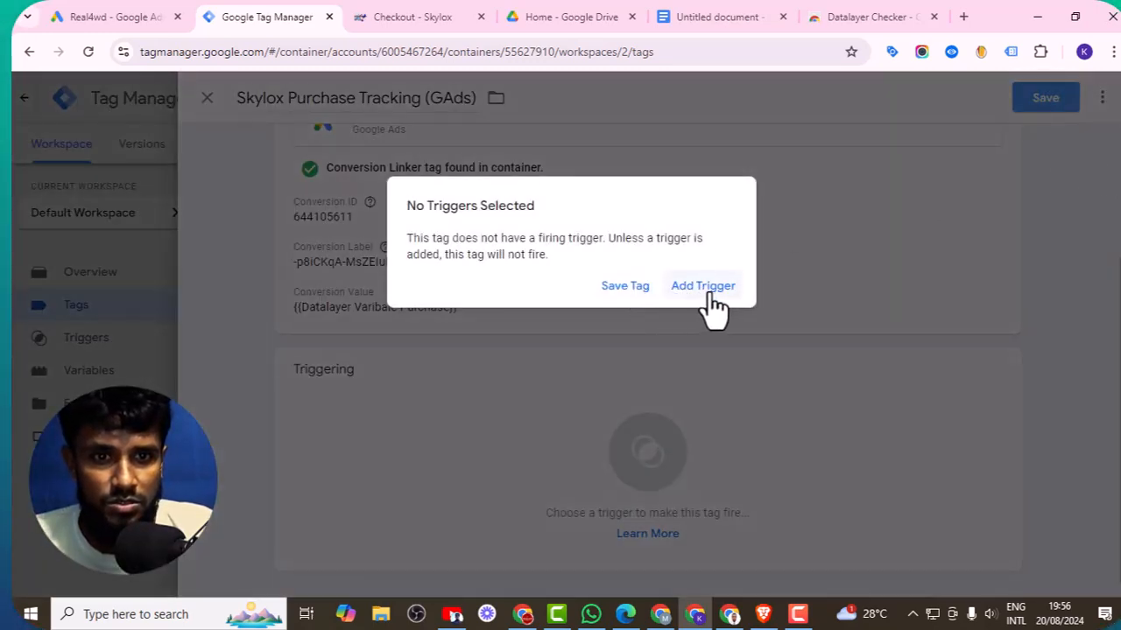
{"action": "left_click", "coordinate": [703, 287]}
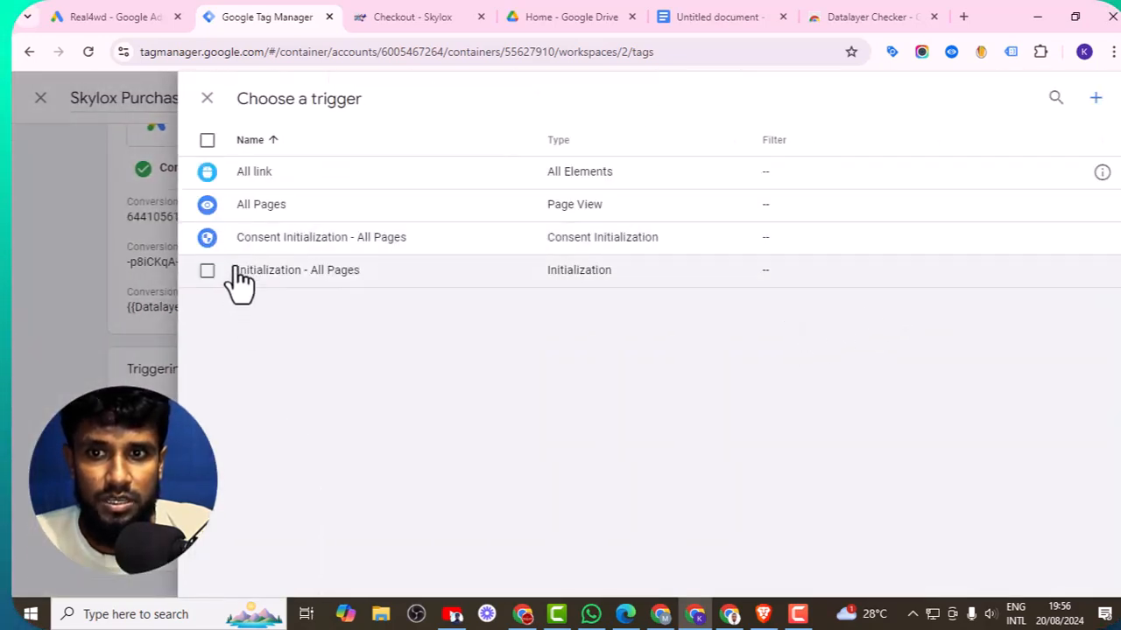
- Create a new trigger and name it Purchase Trigger
{"action": "left_click", "coordinate": [1094, 99]}
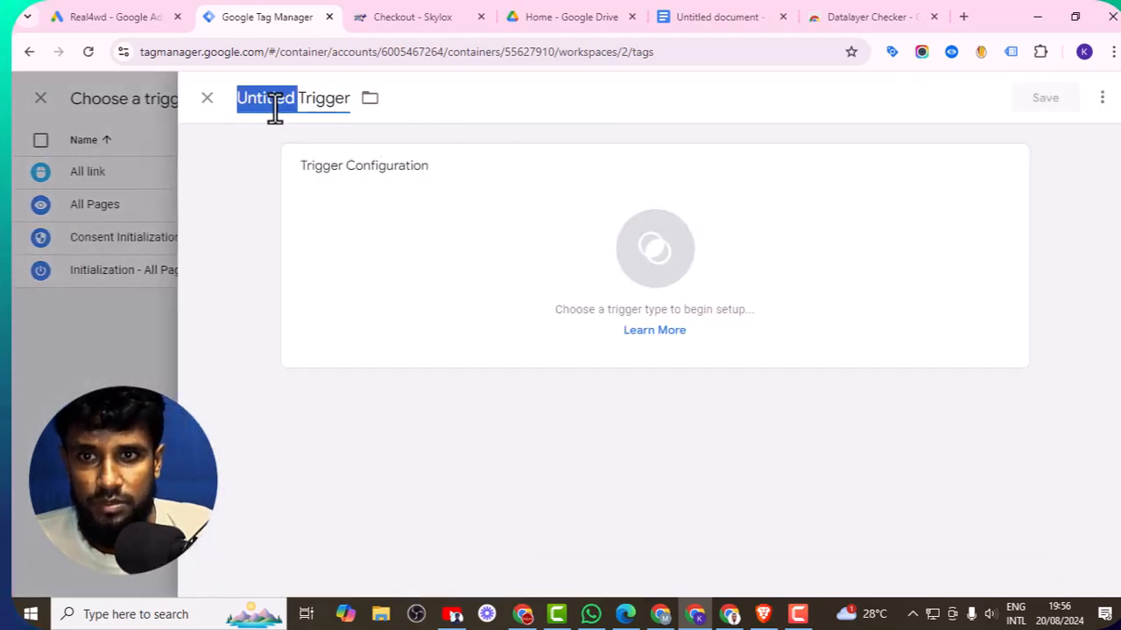
{"action": "triple_click", "coordinate": [274, 98]}
{"action": "key", "text": "BackSpace"}
{"action": "type", "text": "p"}
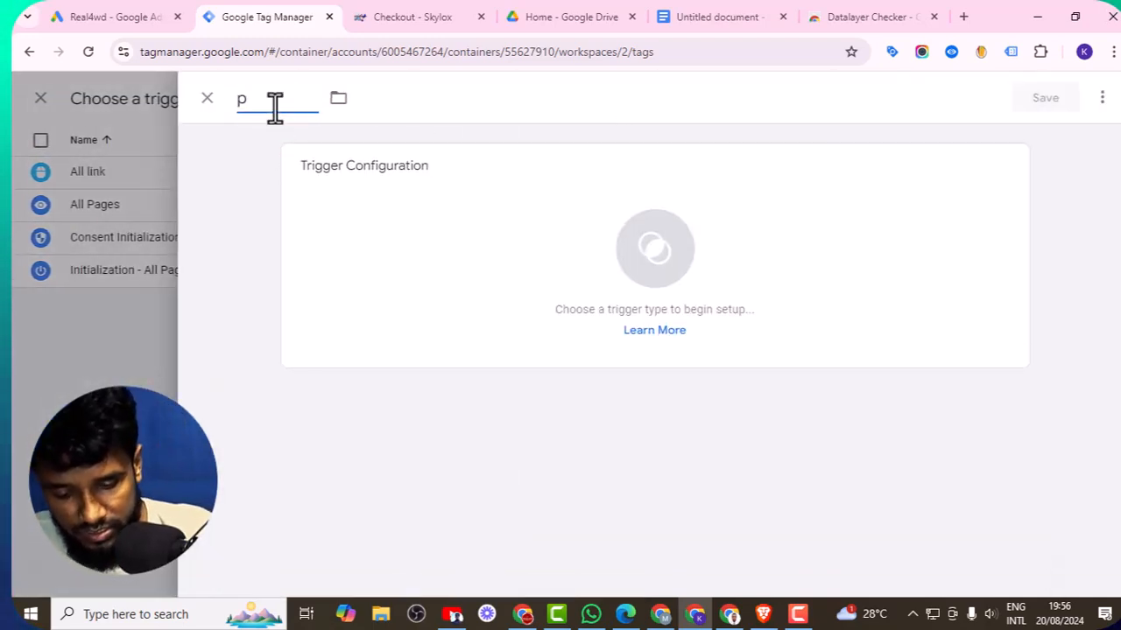
{"action": "type", "text": "urchase Trigger"}
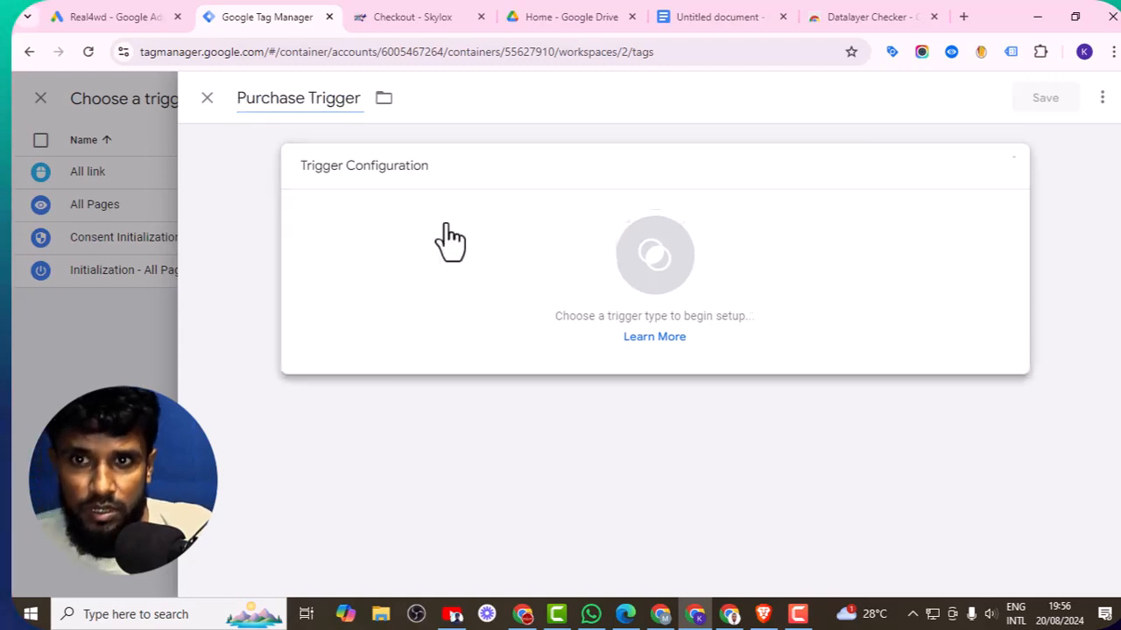
- Configure the trigger as a Page View firing on Some Page Views with a Page URL contains condition
{"action": "left_click", "coordinate": [440, 239]}
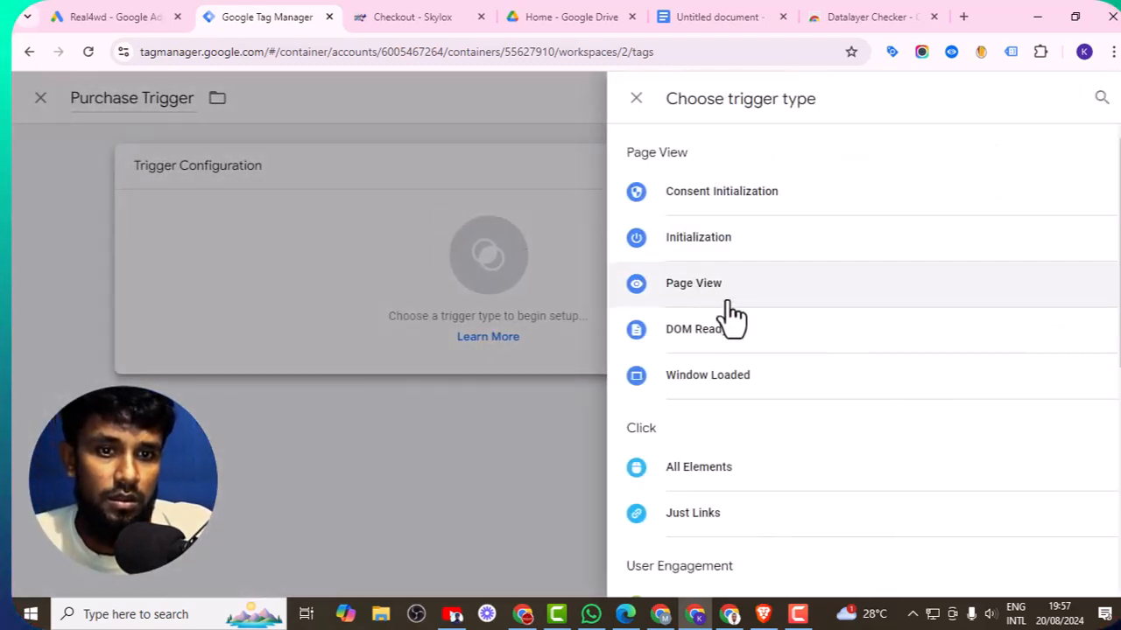
{"action": "scroll", "coordinate": [723, 302], "scroll_direction": "down", "scroll_amount": 1}
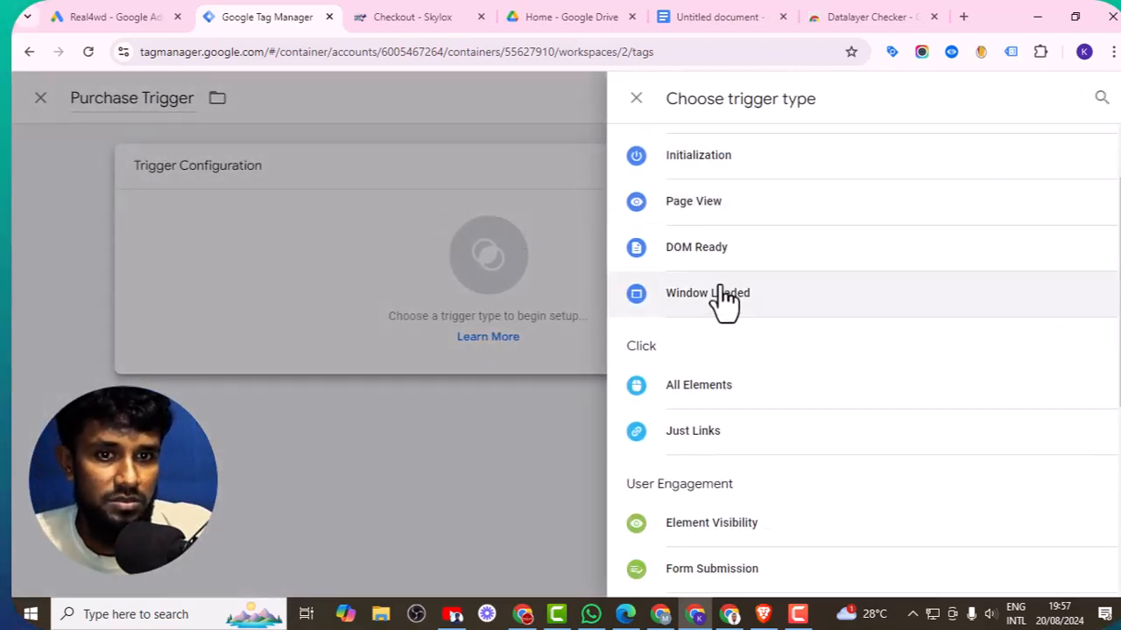
{"action": "left_click", "coordinate": [709, 215]}
{"action": "left_click", "coordinate": [464, 331]}
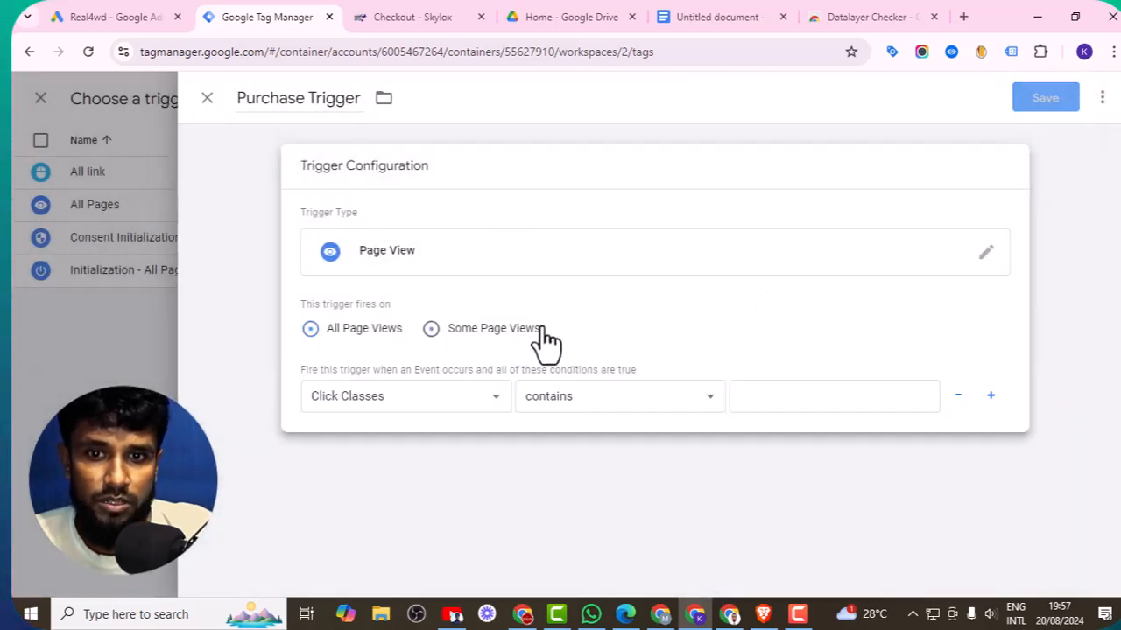
{"action": "left_click", "coordinate": [412, 397]}
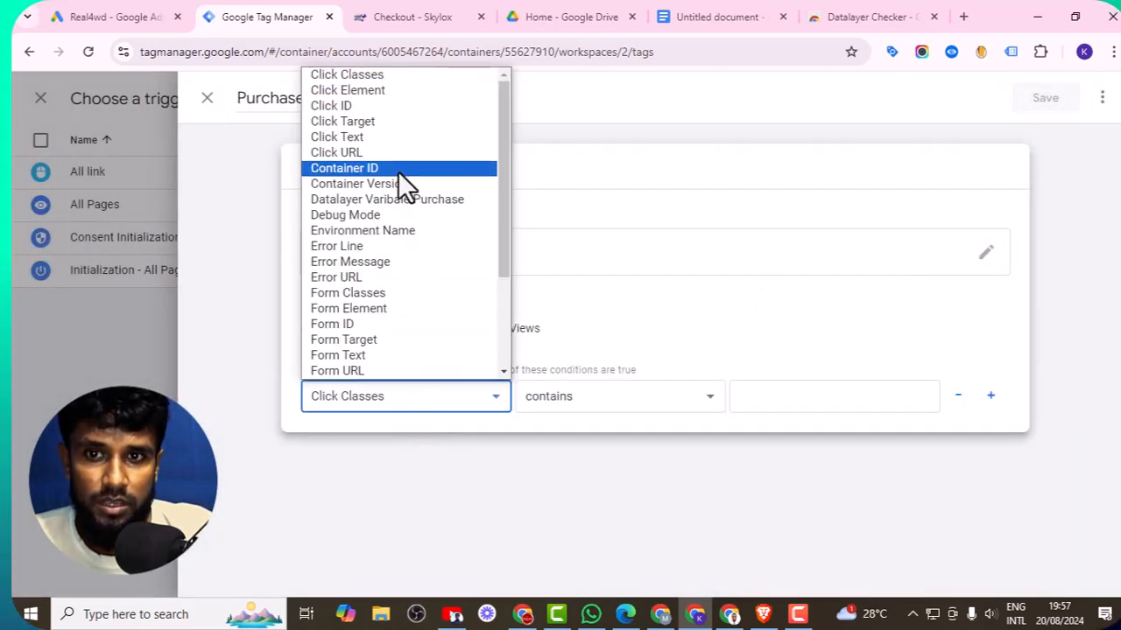
{"action": "scroll", "coordinate": [367, 204], "scroll_direction": "down", "scroll_amount": 3}
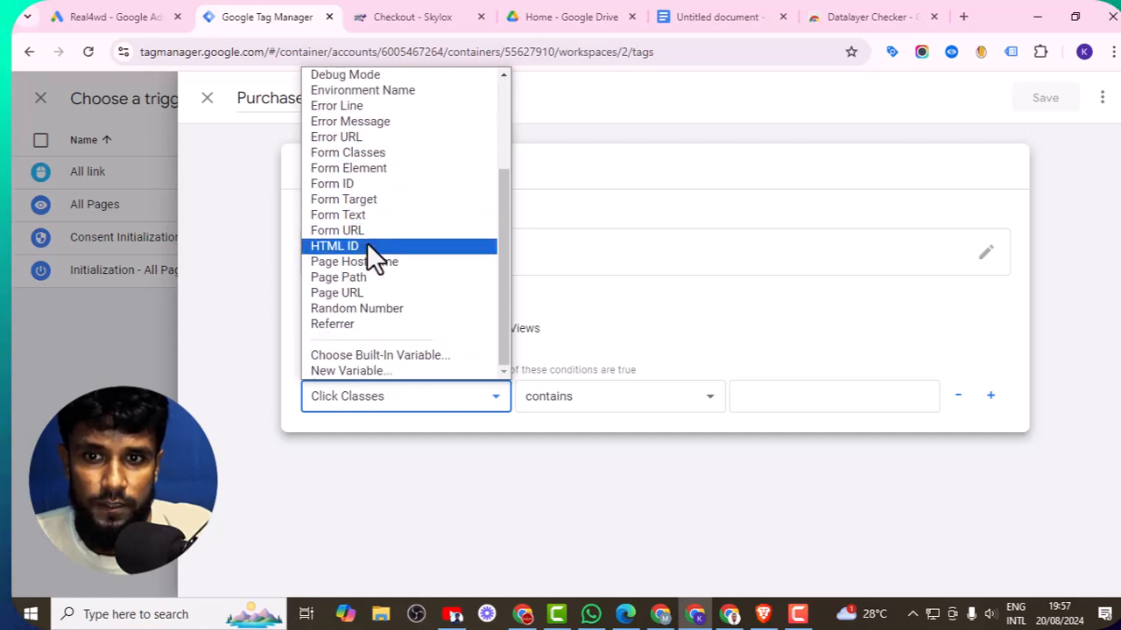
{"action": "left_click", "coordinate": [366, 294]}
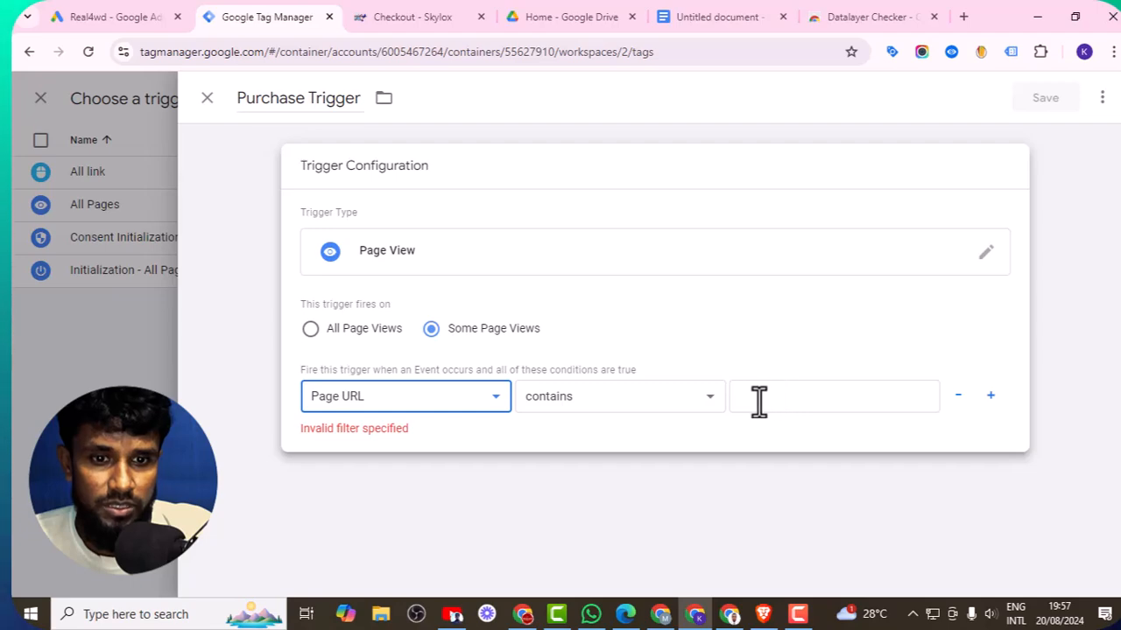
- Copy the order-received part of the saved order URL from the notes document
{"action": "left_click", "coordinate": [716, 32]}
{"action": "scroll", "coordinate": [697, 437], "scroll_direction": "down", "scroll_amount": 3}
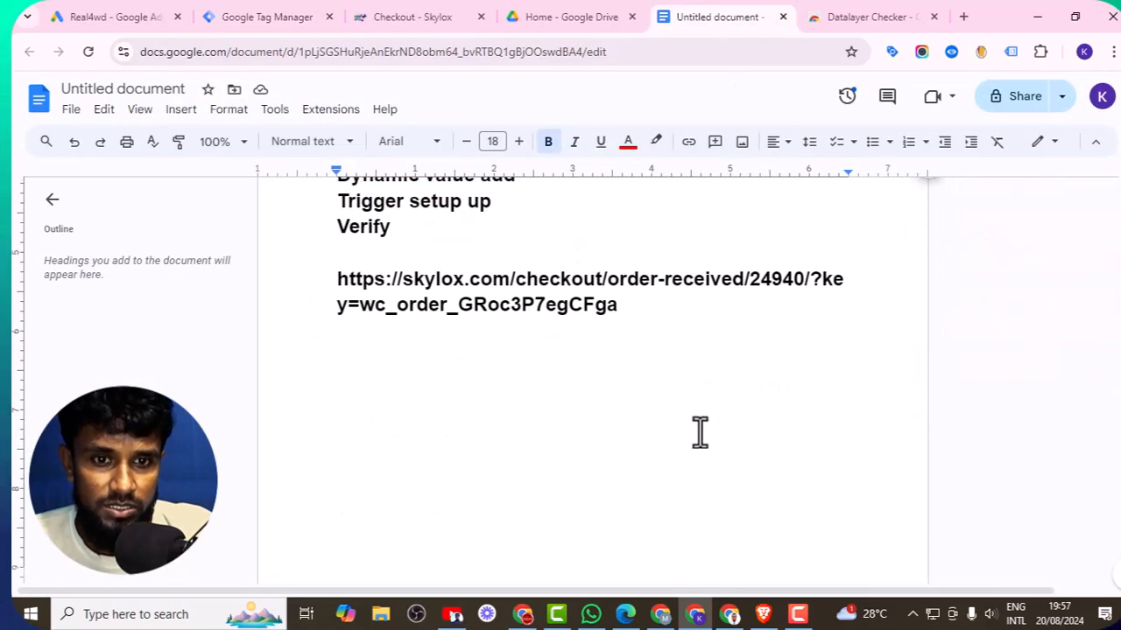
{"action": "left_click_drag", "start_coordinate": [608, 281], "coordinate": [722, 286]}
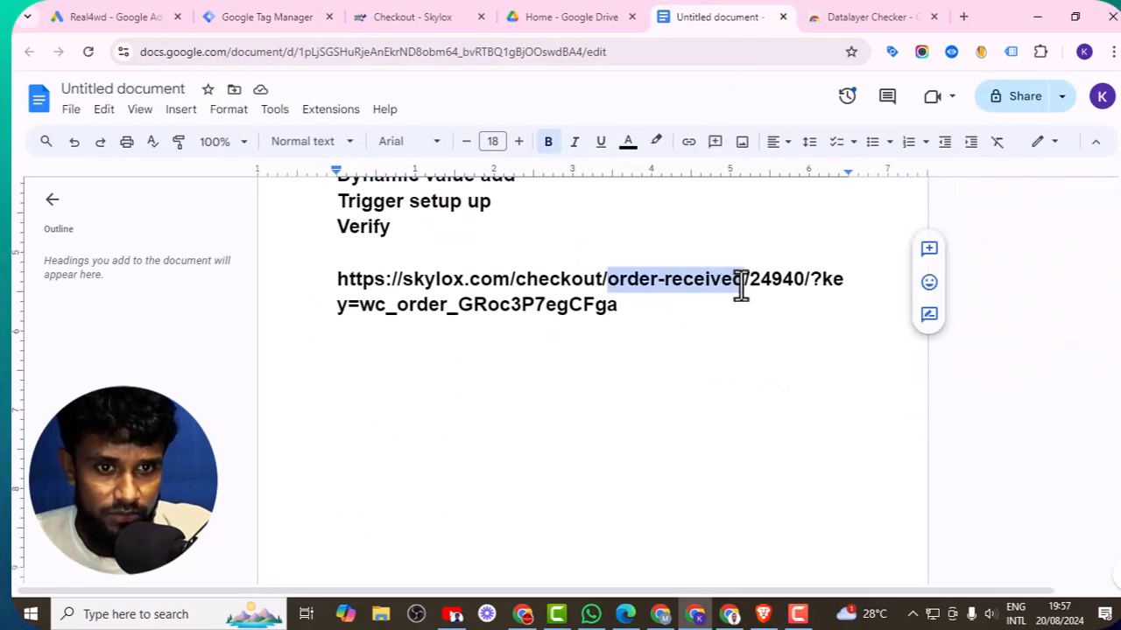
{"action": "right_click", "coordinate": [728, 280]}
{"action": "left_click", "coordinate": [775, 207]}
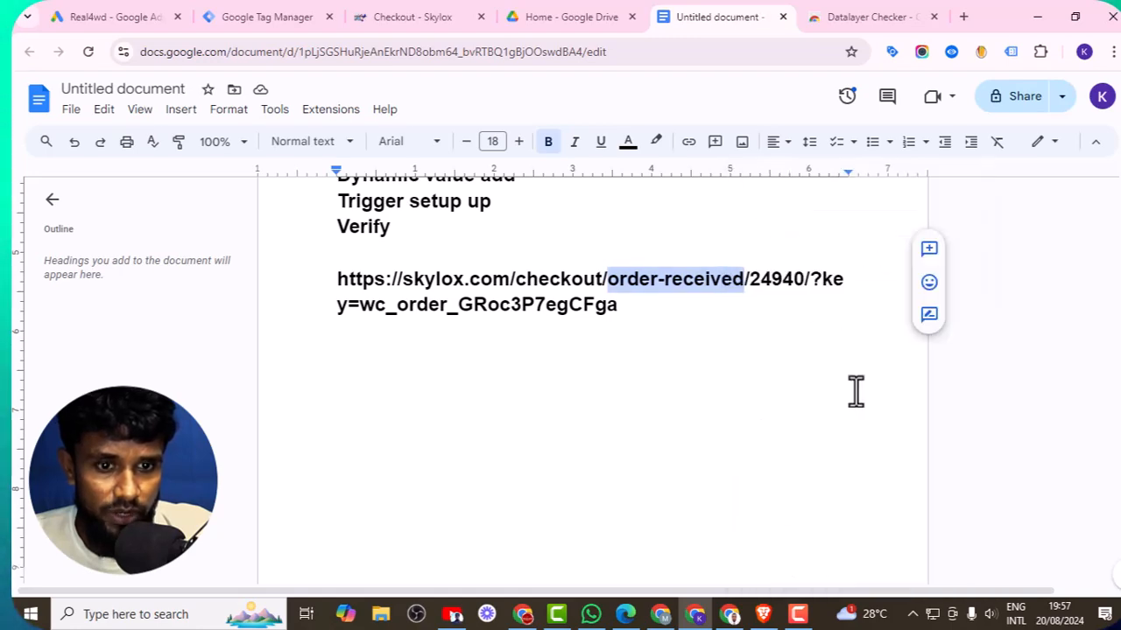
- Return to Tag Manager, enter order-received as the Page URL condition value, and save the trigger
{"action": "left_click", "coordinate": [732, 617]}
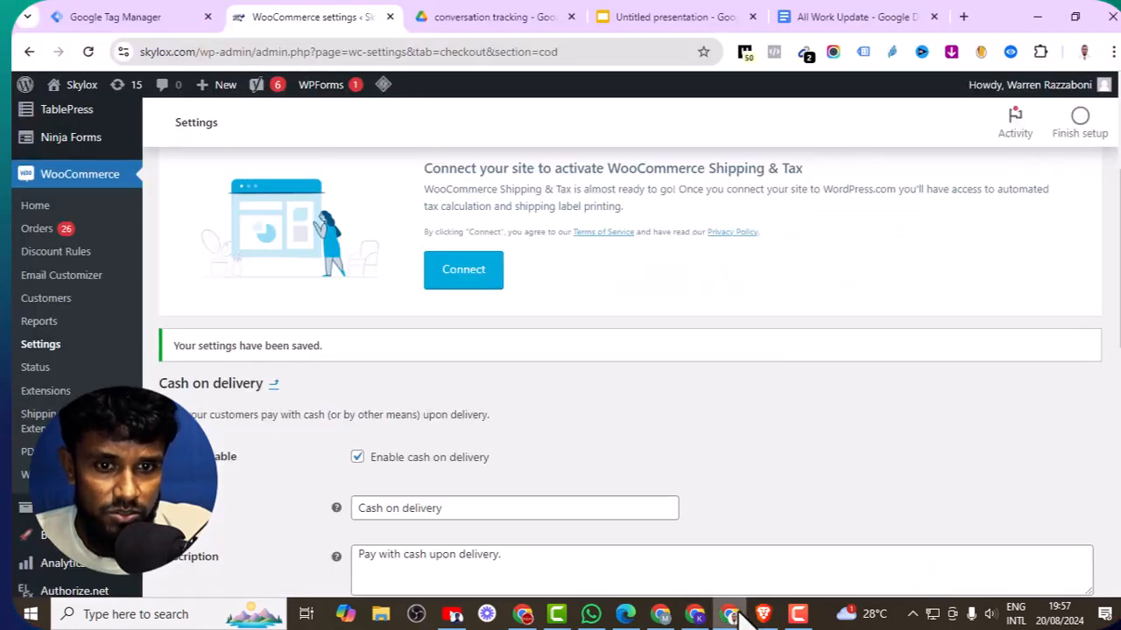
{"action": "left_click", "coordinate": [738, 615]}
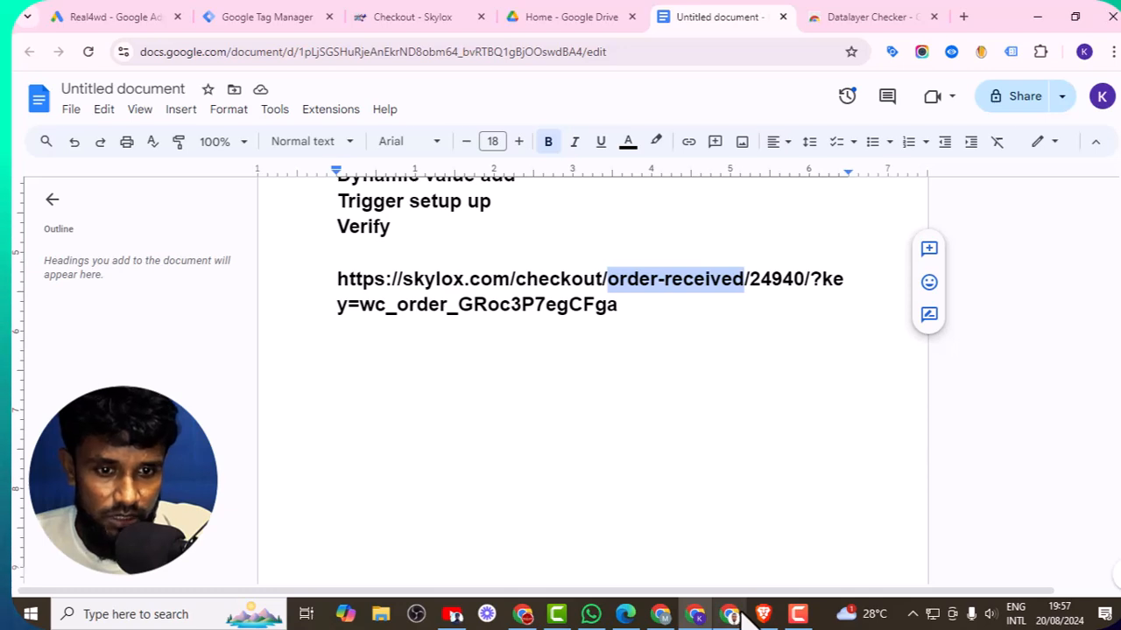
{"action": "left_click", "coordinate": [800, 619]}
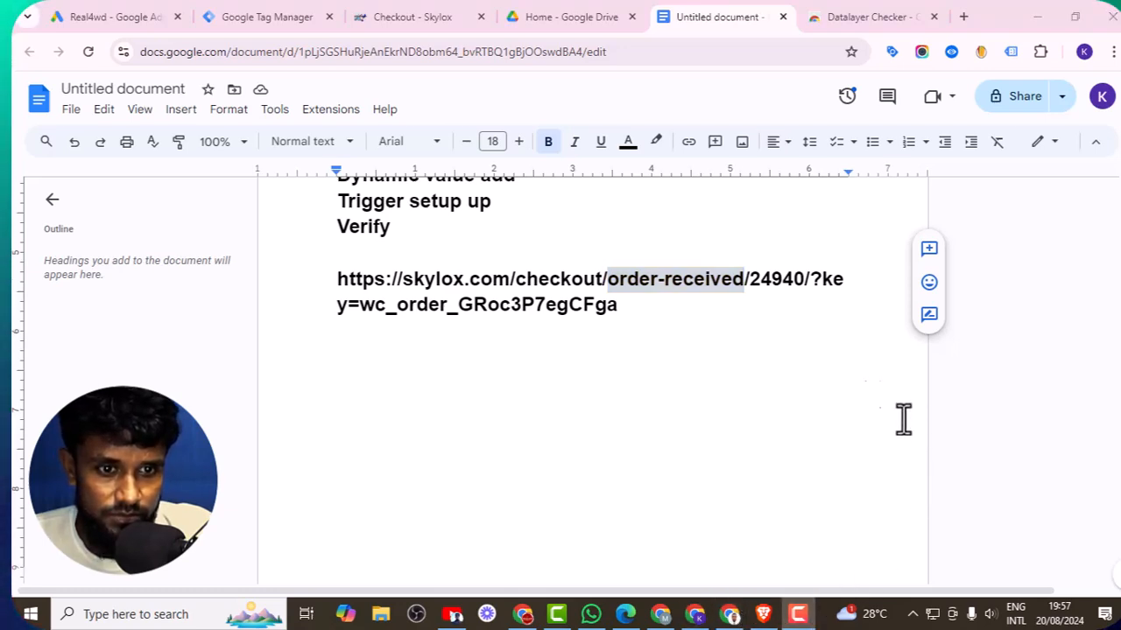
{"action": "left_click", "coordinate": [730, 617]}
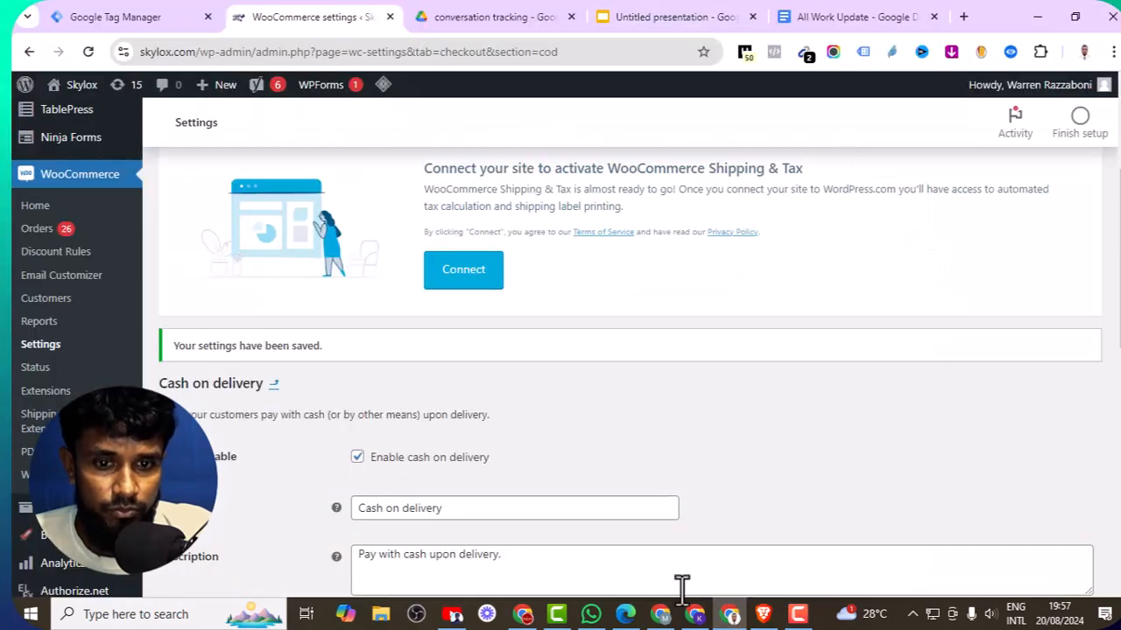
{"action": "left_click", "coordinate": [664, 619]}
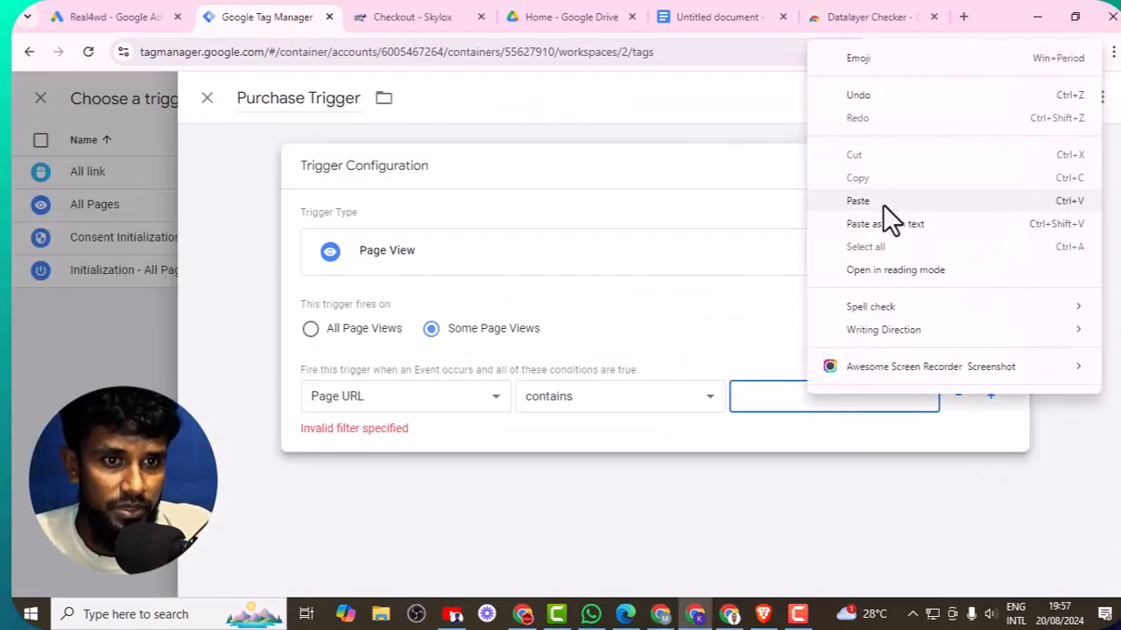
{"action": "left_click", "coordinate": [882, 202]}
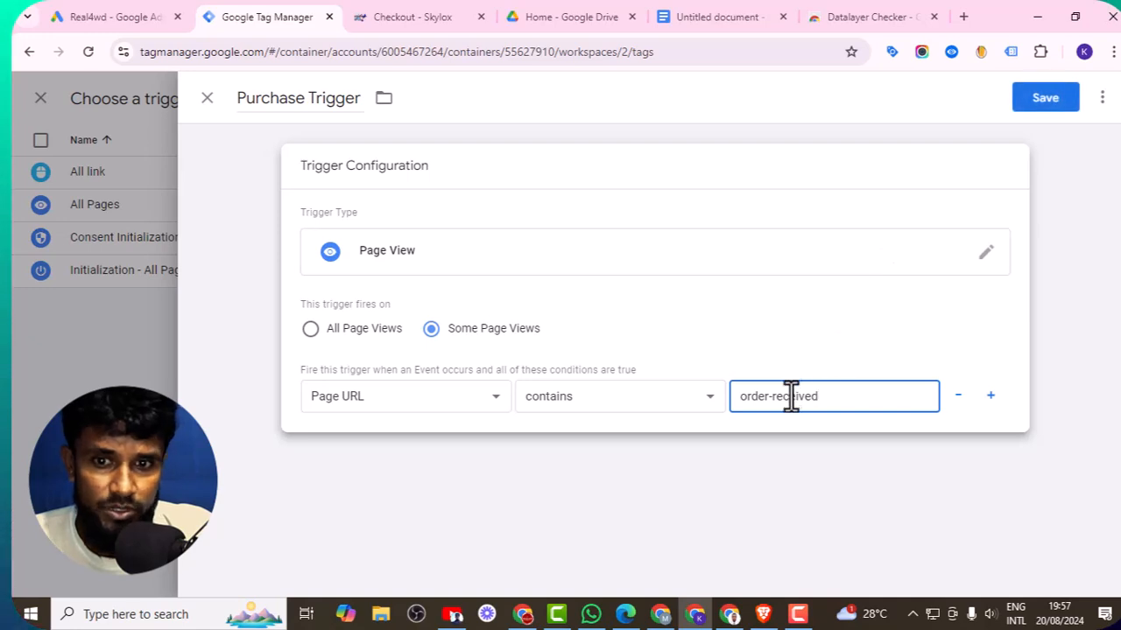
{"action": "left_click", "coordinate": [1033, 102]}
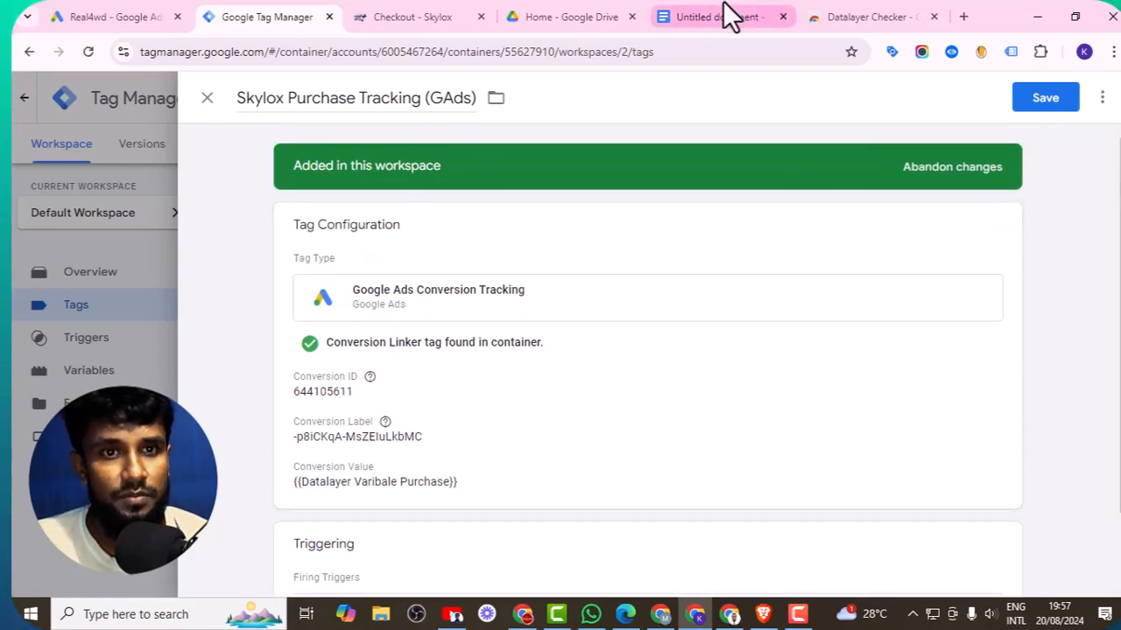
- Colour the Tag Setup, Dynamic value add and Trigger setup up lines red in the notes document
{"action": "left_click", "coordinate": [720, 16]}
{"action": "scroll", "coordinate": [613, 368], "scroll_direction": "up", "scroll_amount": 5}
{"action": "scroll", "coordinate": [526, 438], "scroll_direction": "down", "scroll_amount": 1}
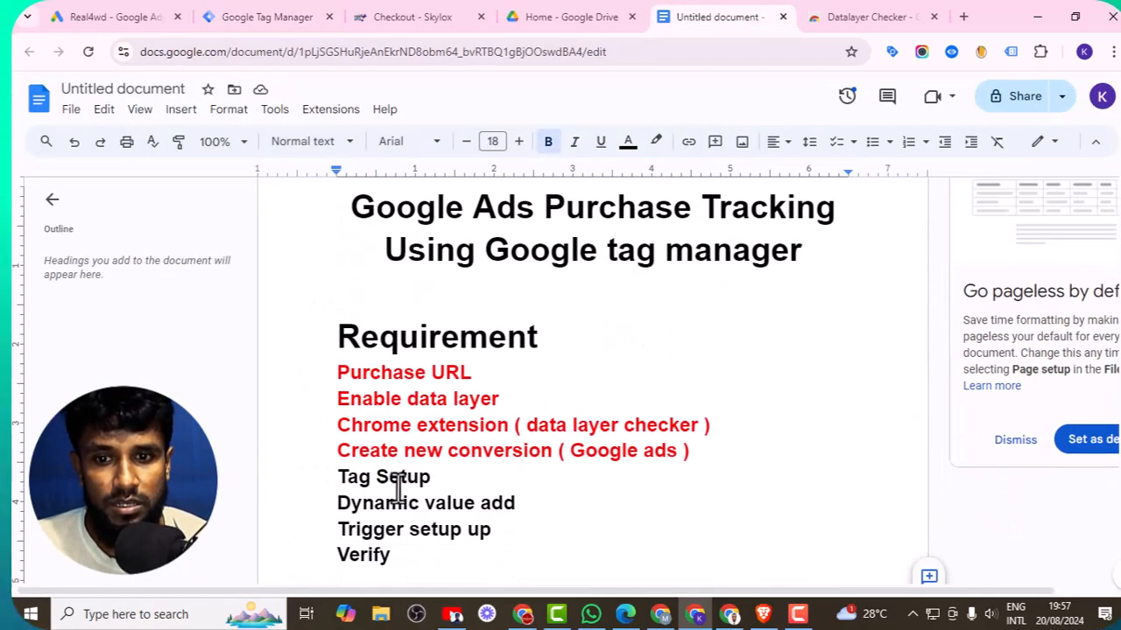
{"action": "left_click_drag", "start_coordinate": [332, 475], "coordinate": [516, 528]}
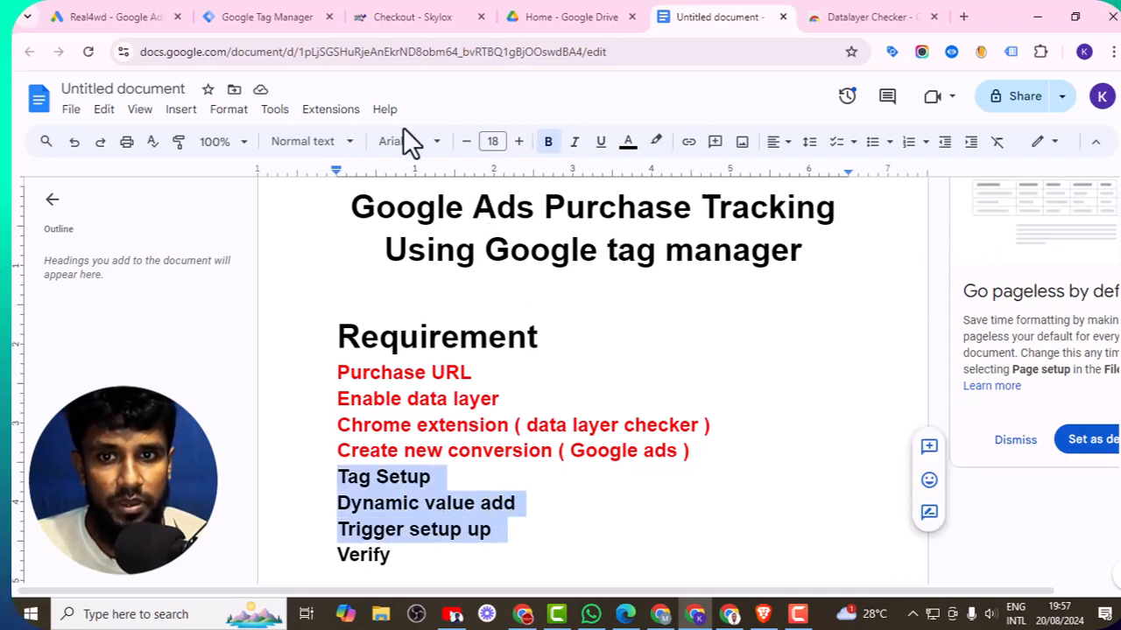
{"action": "left_click", "coordinate": [628, 146]}
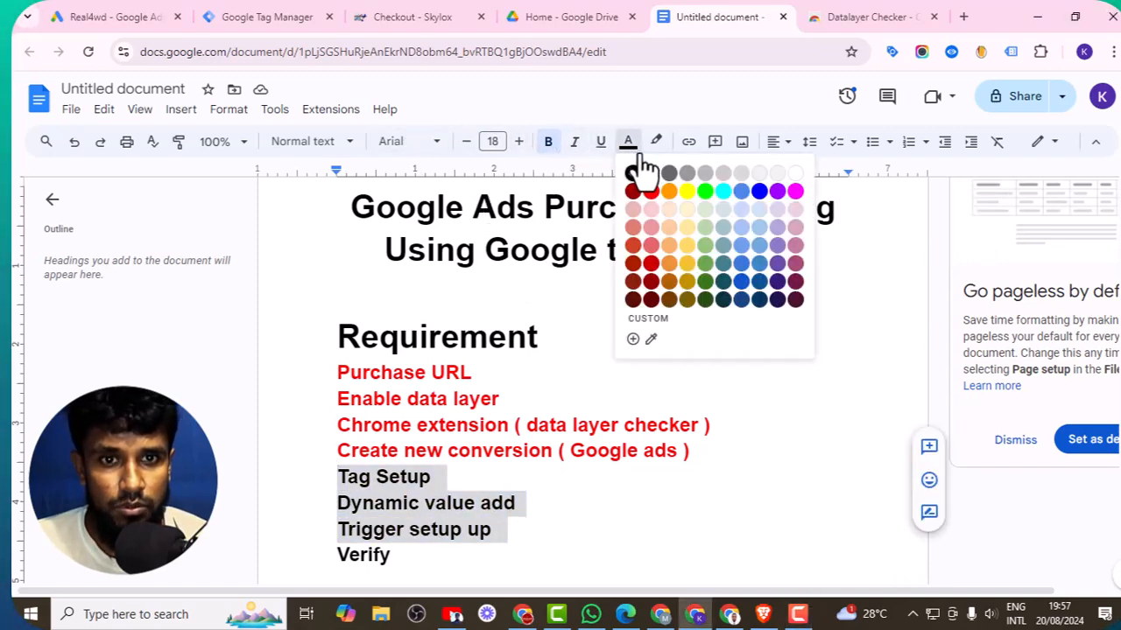
{"action": "left_click", "coordinate": [651, 192]}
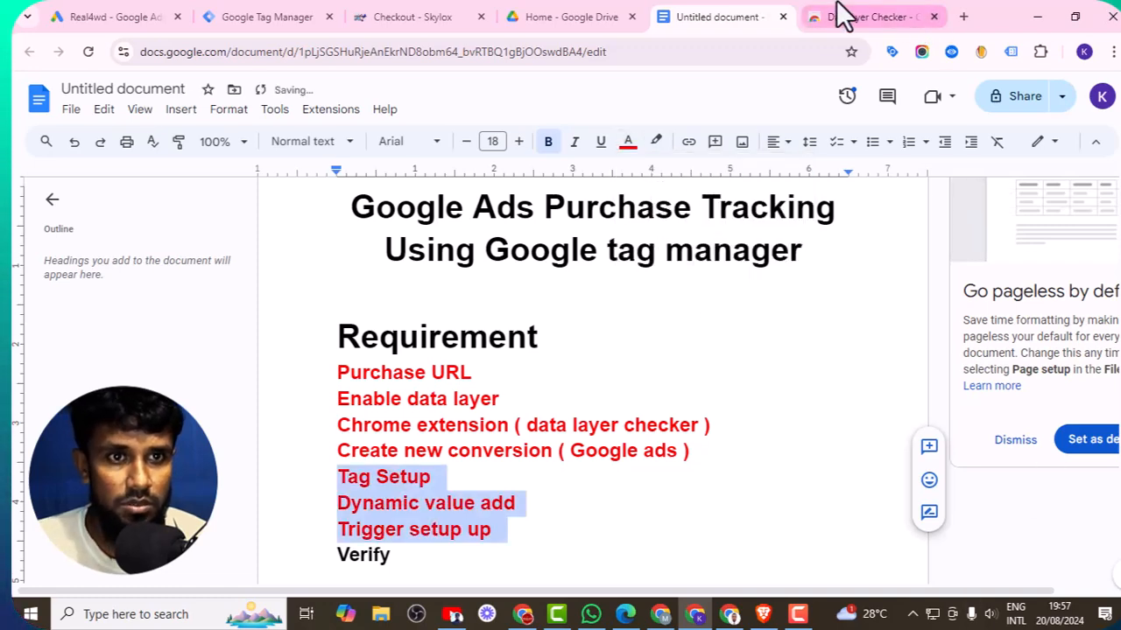
- Return to Tag Manager and save the Skylox Purchase Tracking (GAds) tag with its Purchase Trigger
{"action": "left_click", "coordinate": [300, 15]}
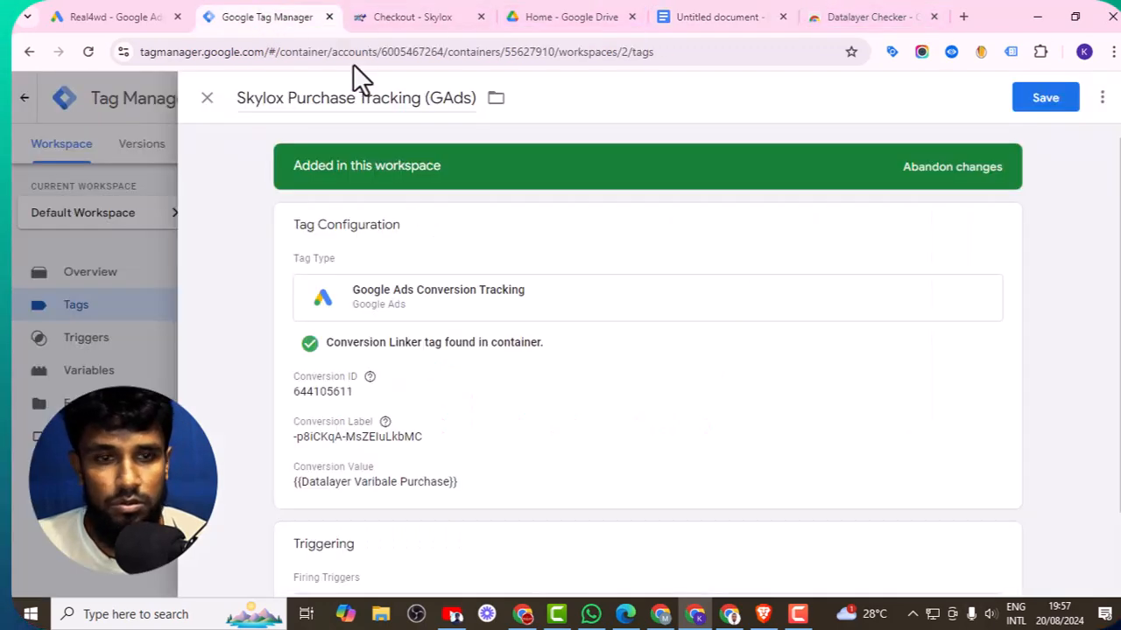
{"action": "left_click", "coordinate": [1060, 103]}
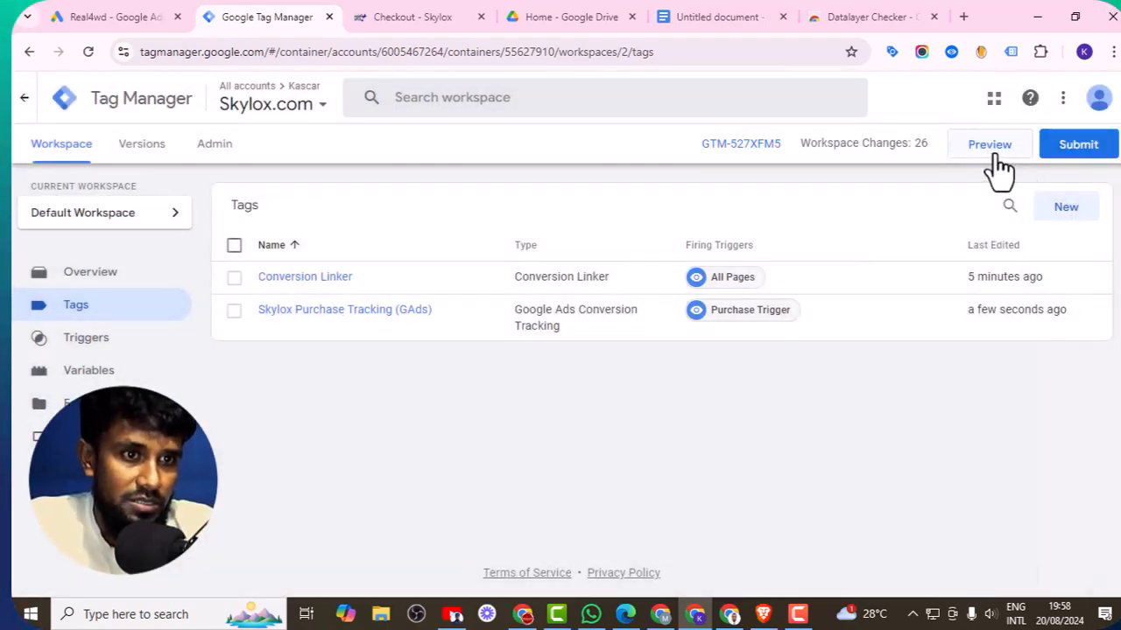
{"action": "left_click", "coordinate": [993, 149]}
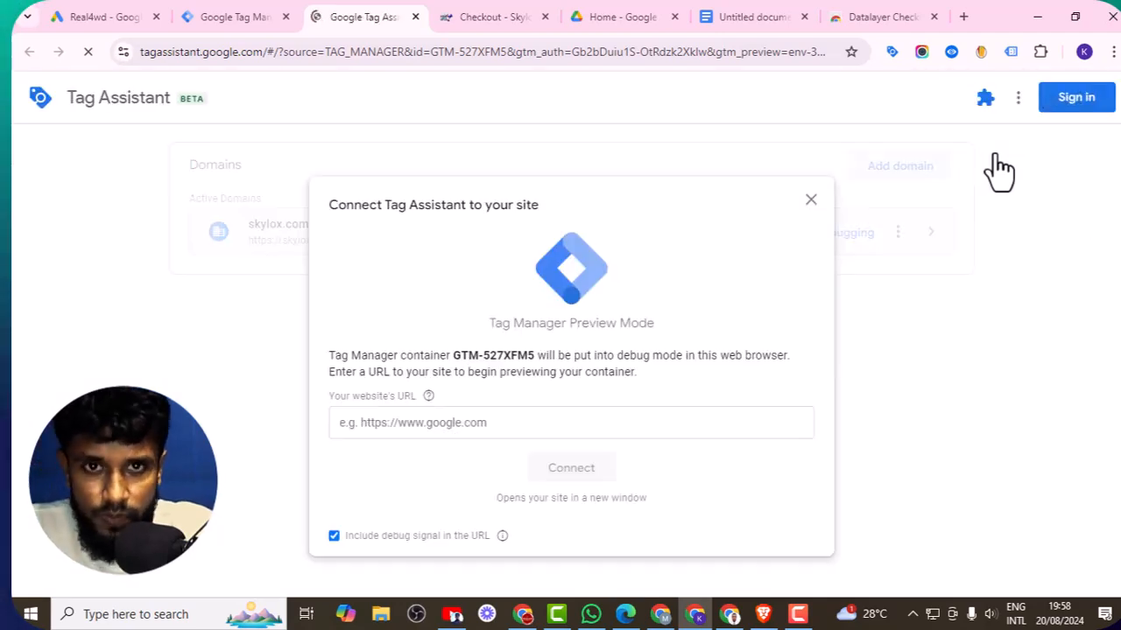
{"action": "left_click", "coordinate": [486, 421]}
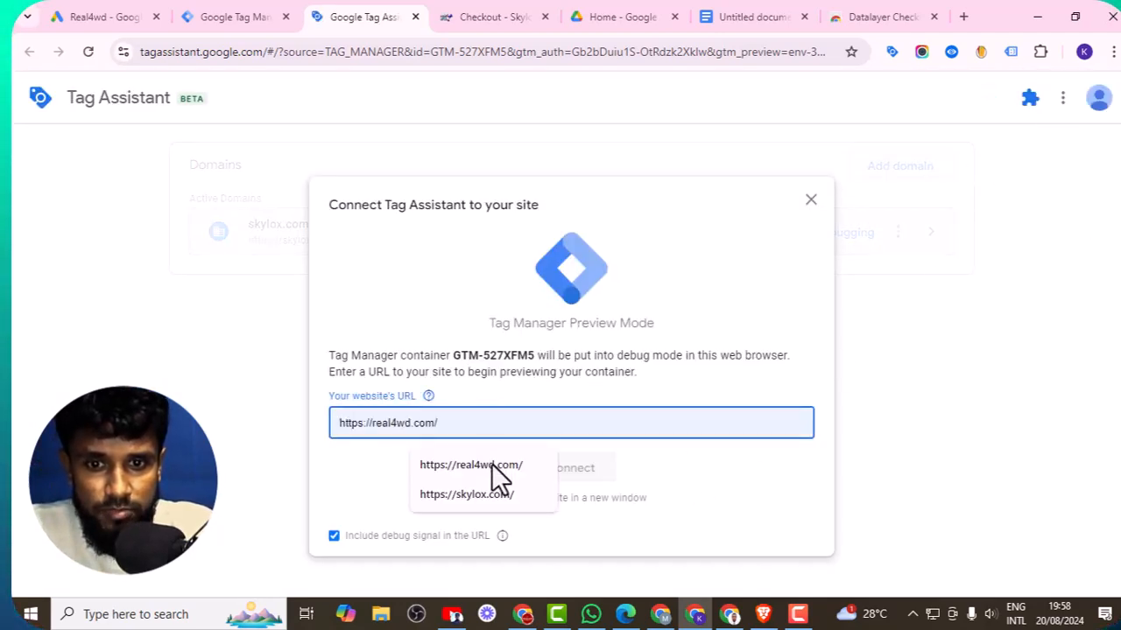
{"action": "left_click", "coordinate": [486, 496]}
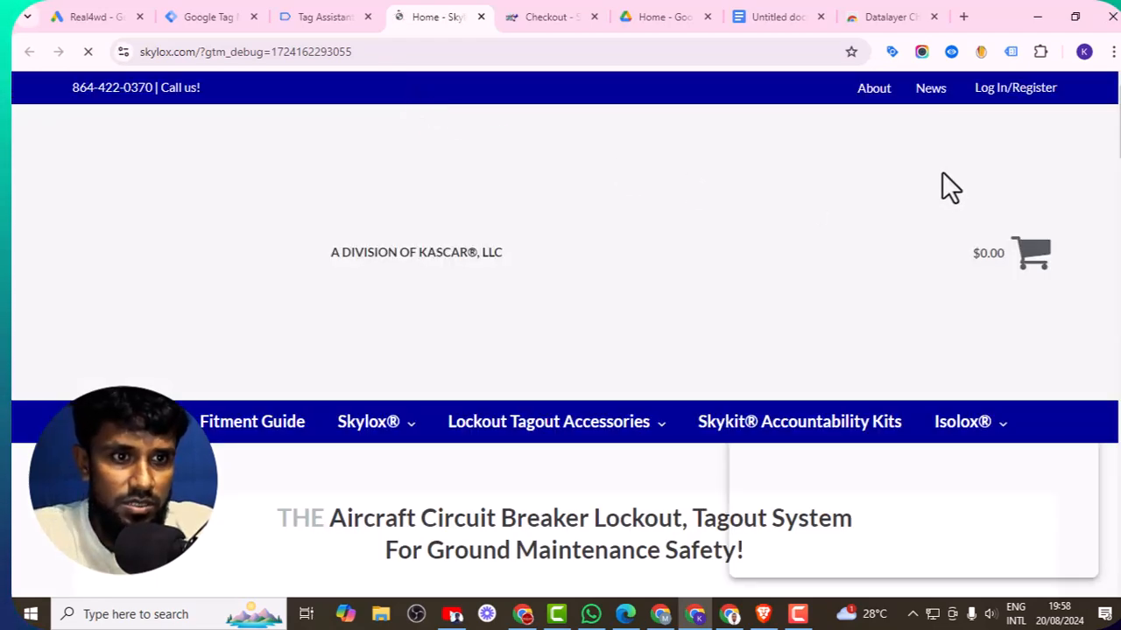
- Open the Skylox Standard (50 Pack) product page from the Skylox menu on the store
{"action": "scroll", "coordinate": [944, 180], "scroll_direction": "down", "scroll_amount": 5}
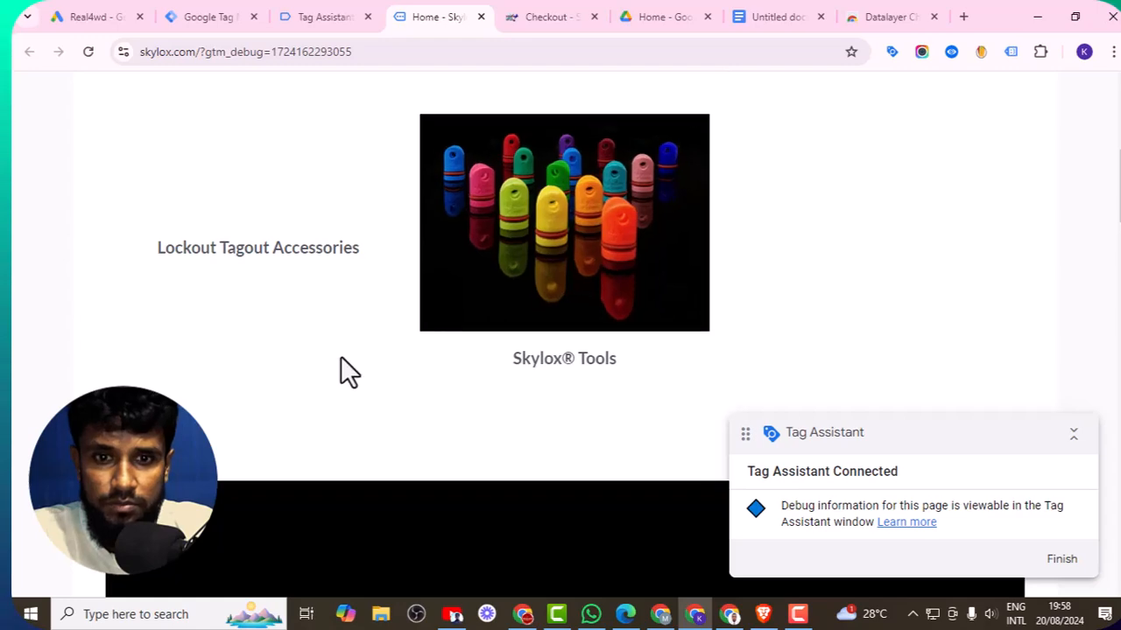
{"action": "scroll", "coordinate": [341, 354], "scroll_direction": "up", "scroll_amount": 2}
{"action": "scroll", "coordinate": [345, 344], "scroll_direction": "down", "scroll_amount": 2}
{"action": "scroll", "coordinate": [394, 245], "scroll_direction": "up", "scroll_amount": 4}
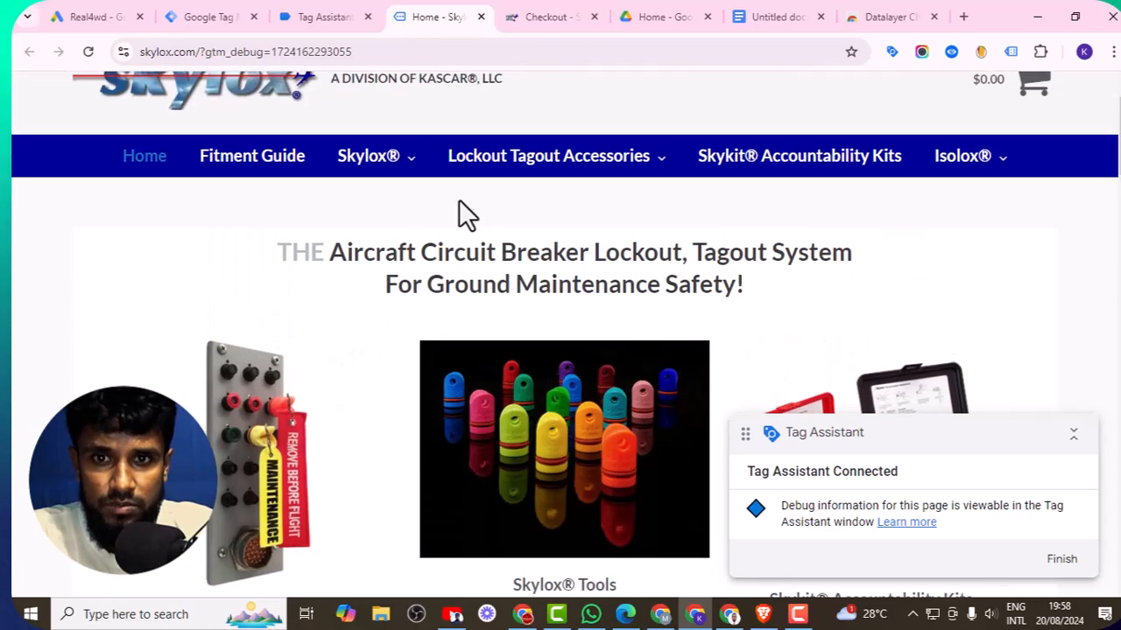
{"action": "mouse_move", "coordinate": [405, 249]}
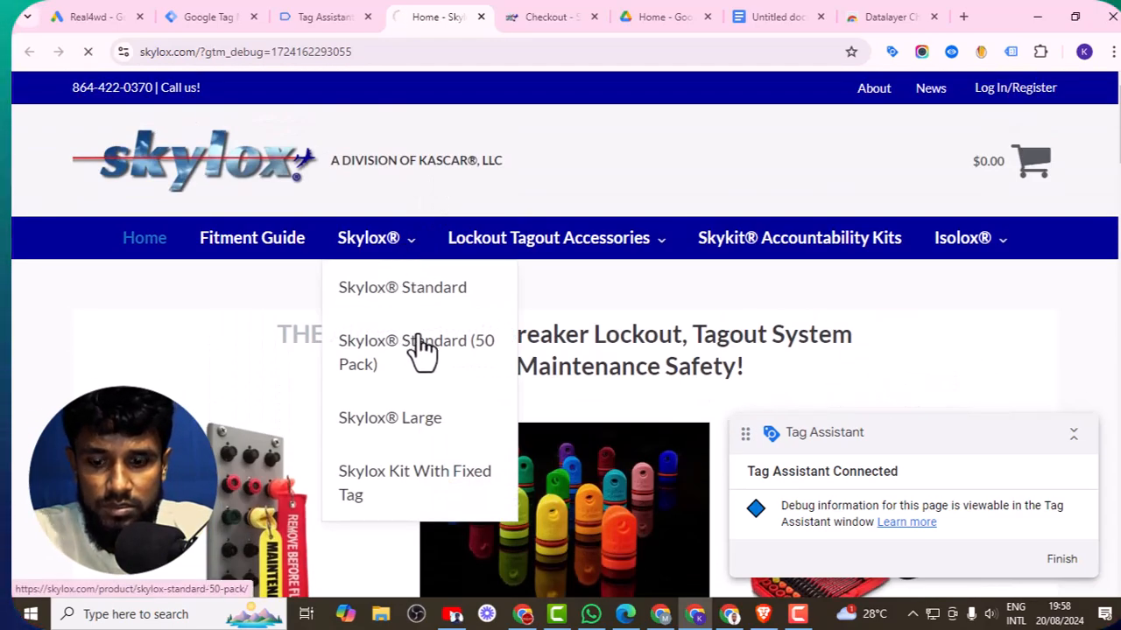
{"action": "left_click", "coordinate": [430, 338]}
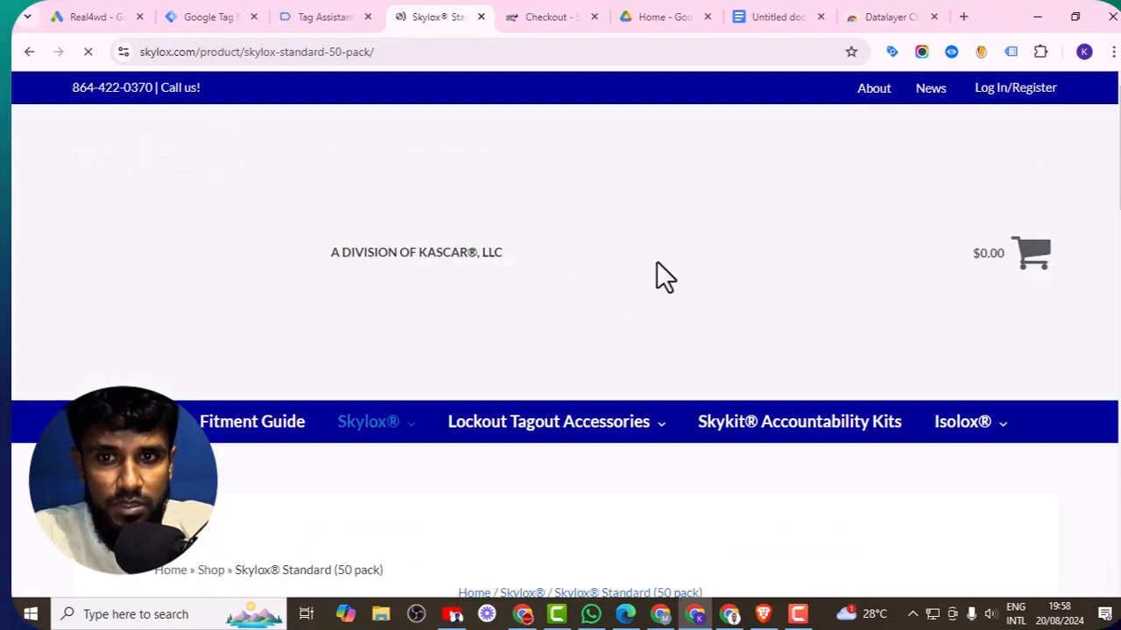
- Choose Orange as the product colour and add the 50-pack to the cart
{"action": "scroll", "coordinate": [683, 245], "scroll_direction": "down", "scroll_amount": 9}
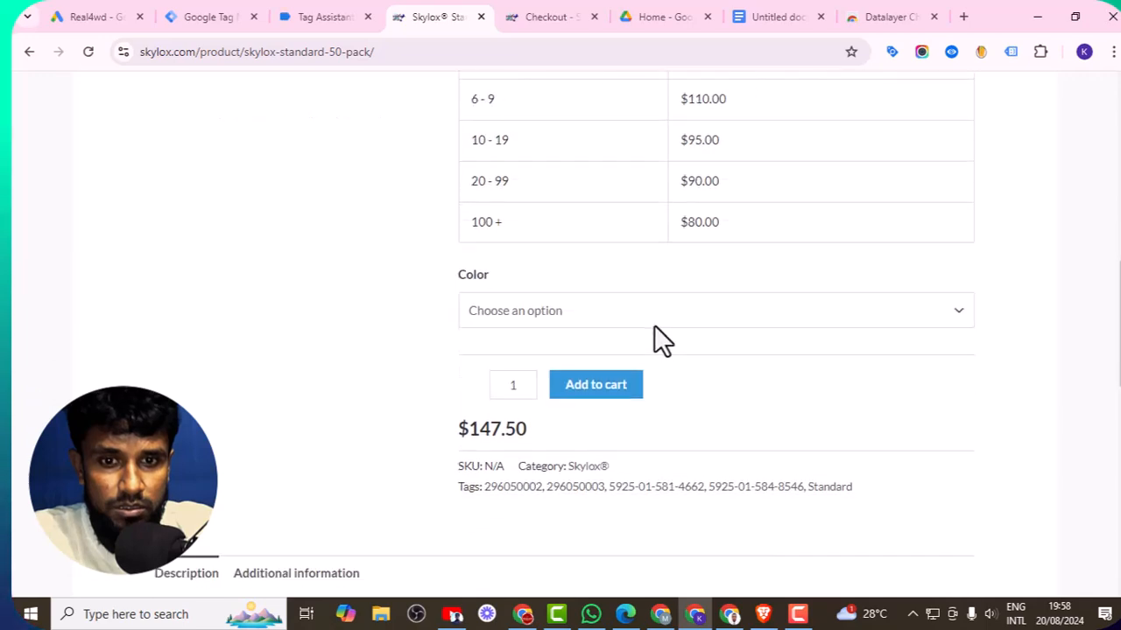
{"action": "left_click", "coordinate": [555, 315]}
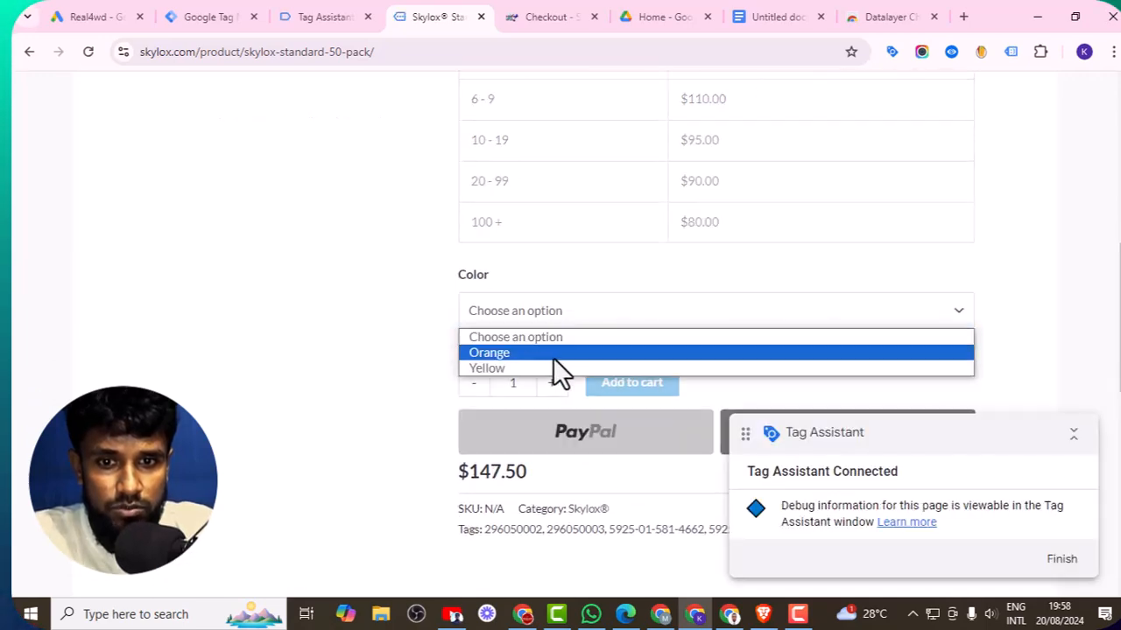
{"action": "left_click", "coordinate": [633, 448]}
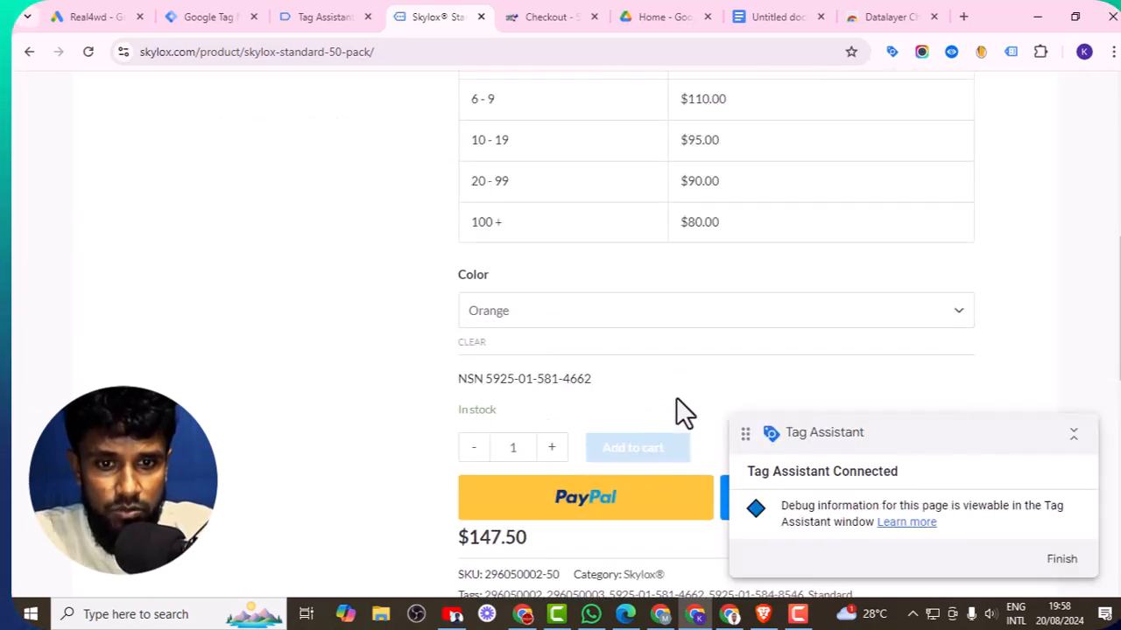
{"action": "scroll", "coordinate": [668, 355], "scroll_direction": "down", "scroll_amount": 2}
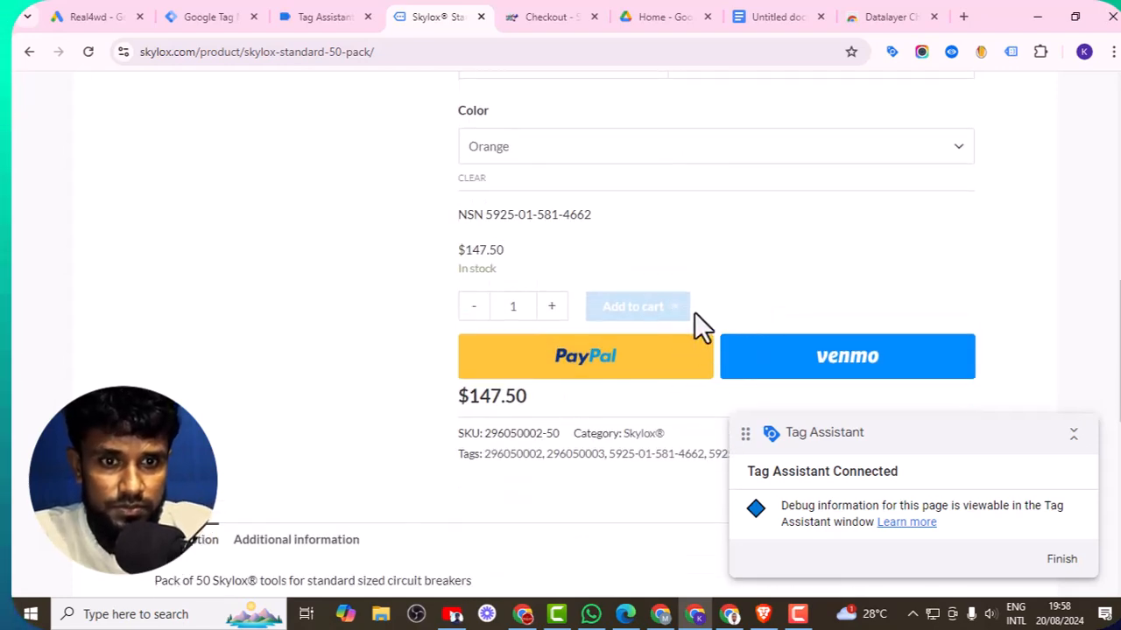
- Check the Tag Assistant summary for which tags fired and which did not on the product page
{"action": "left_click", "coordinate": [331, 12]}
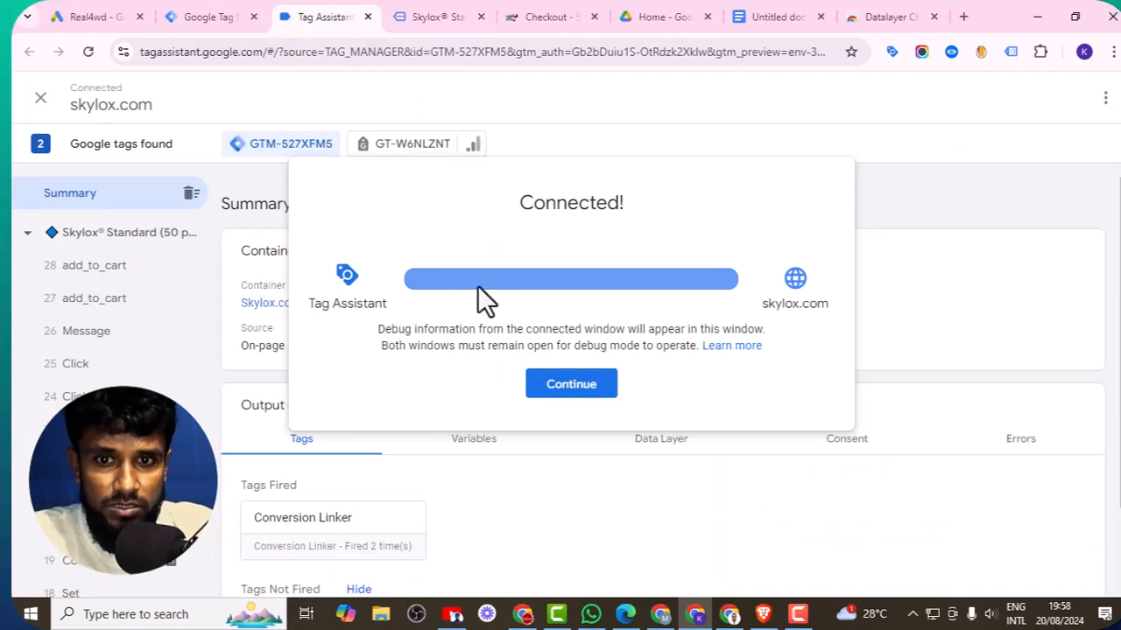
{"action": "left_click", "coordinate": [574, 391]}
{"action": "scroll", "coordinate": [525, 412], "scroll_direction": "down", "scroll_amount": 1}
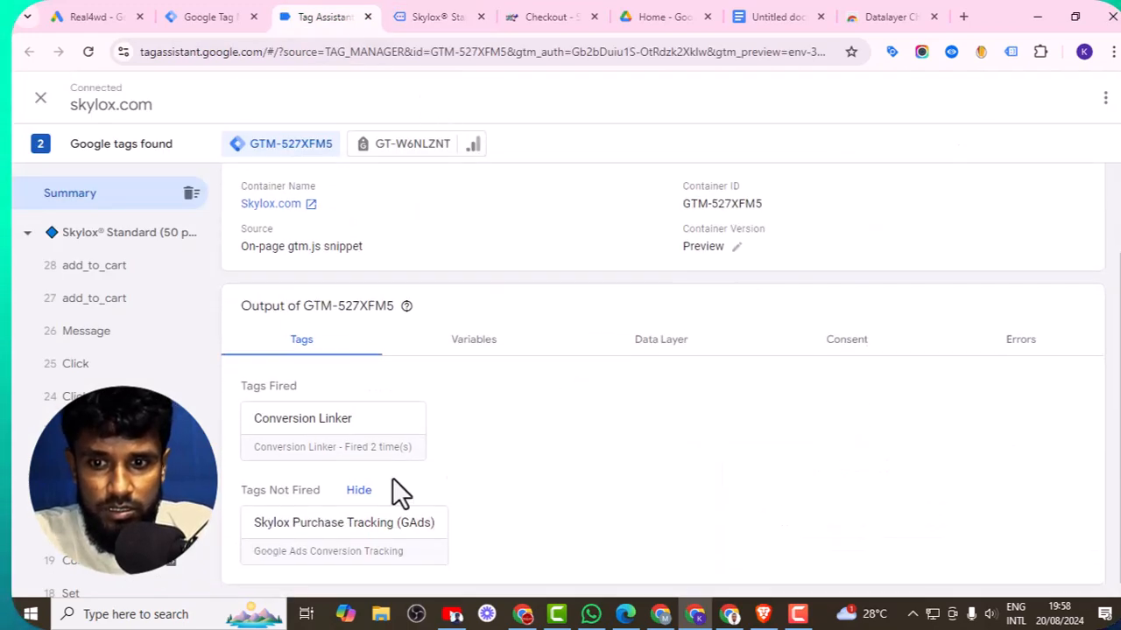
- Return to the store tabs and open the shopping cart from the product page
{"action": "left_click", "coordinate": [555, 15]}
{"action": "scroll", "coordinate": [648, 320], "scroll_direction": "down", "scroll_amount": 5}
{"action": "scroll", "coordinate": [618, 319], "scroll_direction": "up", "scroll_amount": 4}
{"action": "scroll", "coordinate": [618, 328], "scroll_direction": "up", "scroll_amount": 5}
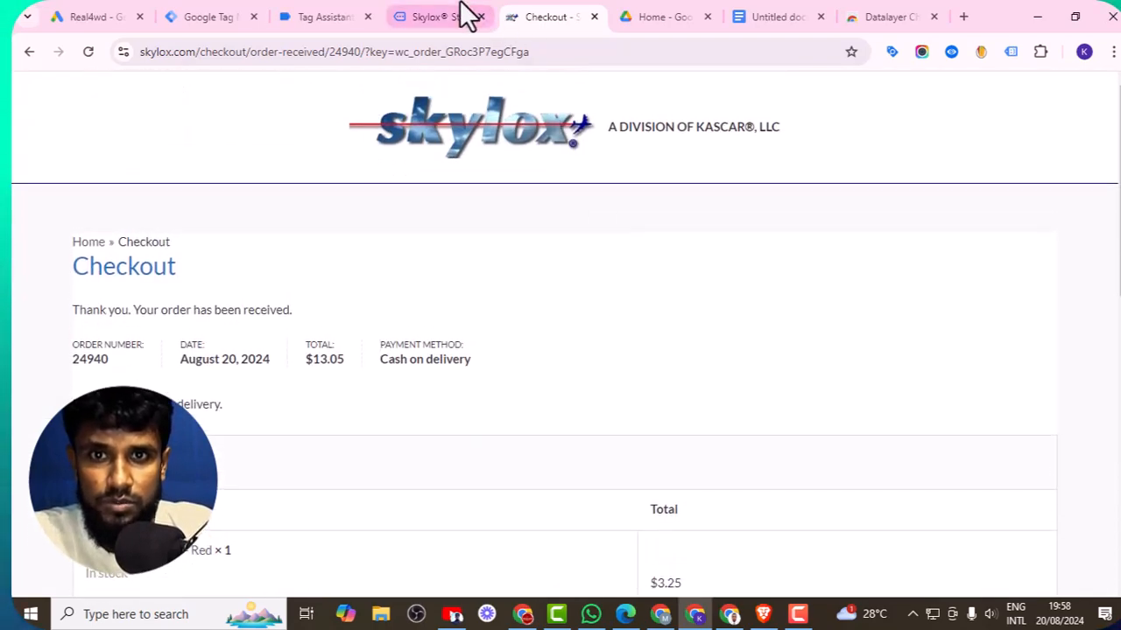
{"action": "left_click", "coordinate": [438, 15]}
{"action": "left_click", "coordinate": [727, 310]}
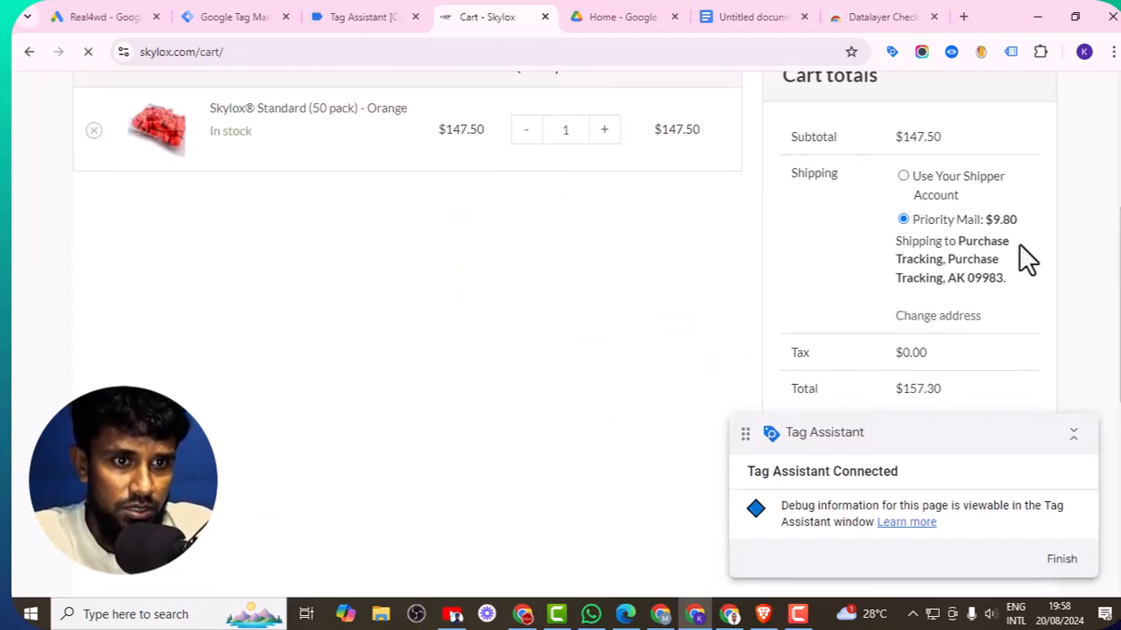
- Proceed from the cart to checkout
{"action": "scroll", "coordinate": [1019, 245], "scroll_direction": "down", "scroll_amount": 5}
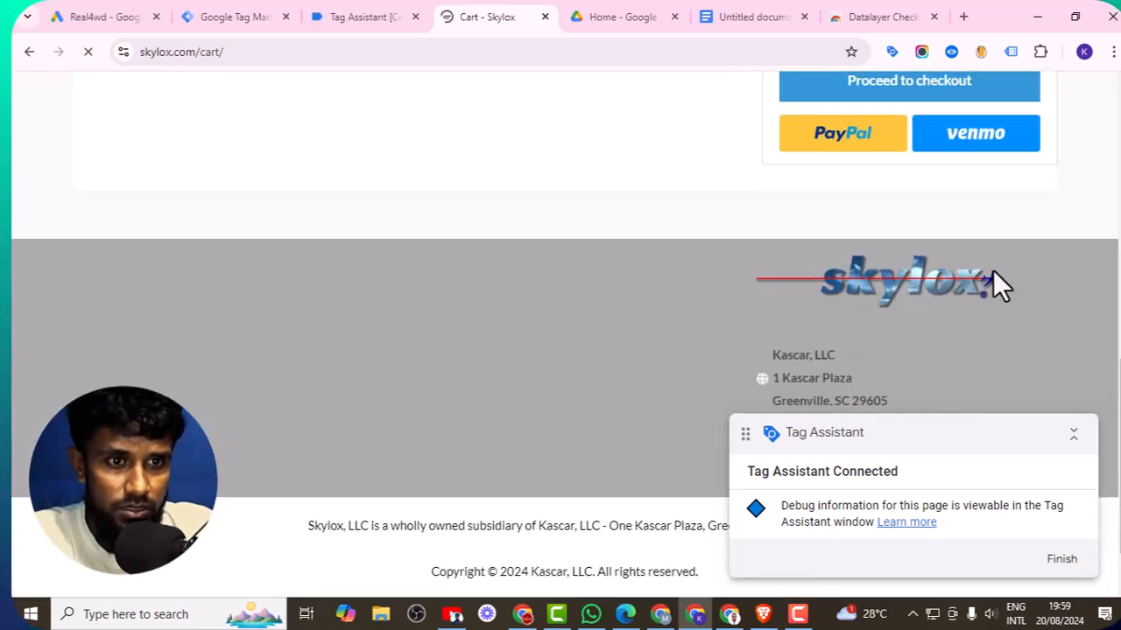
{"action": "scroll", "coordinate": [993, 270], "scroll_direction": "up", "scroll_amount": 1}
{"action": "left_click", "coordinate": [908, 169]}
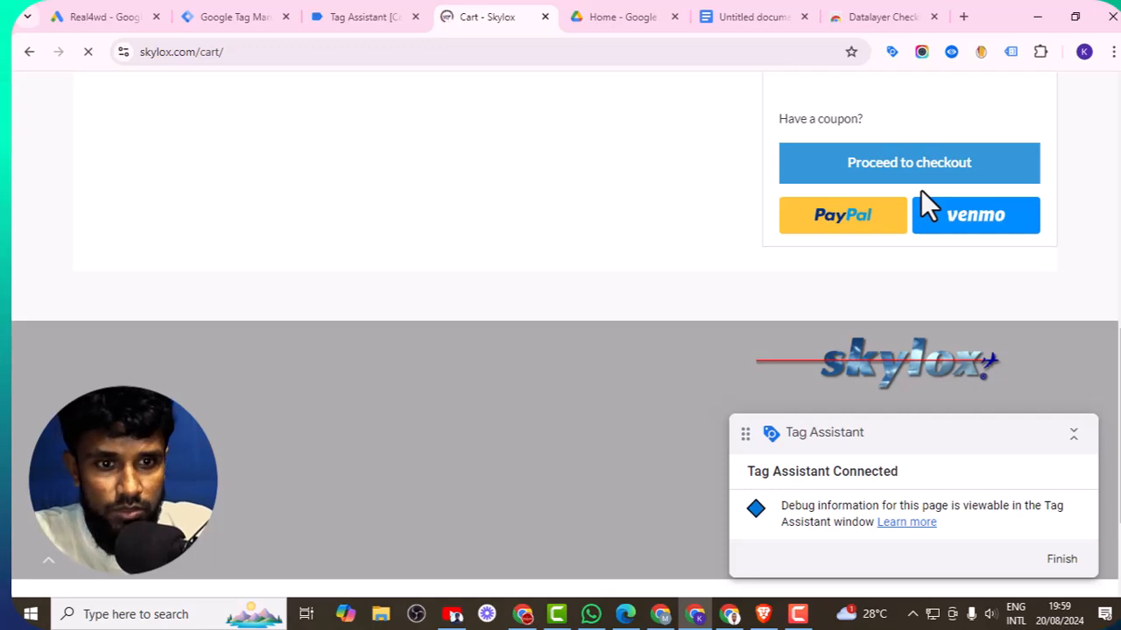
{"action": "scroll", "coordinate": [555, 243], "scroll_direction": "down", "scroll_amount": 3}
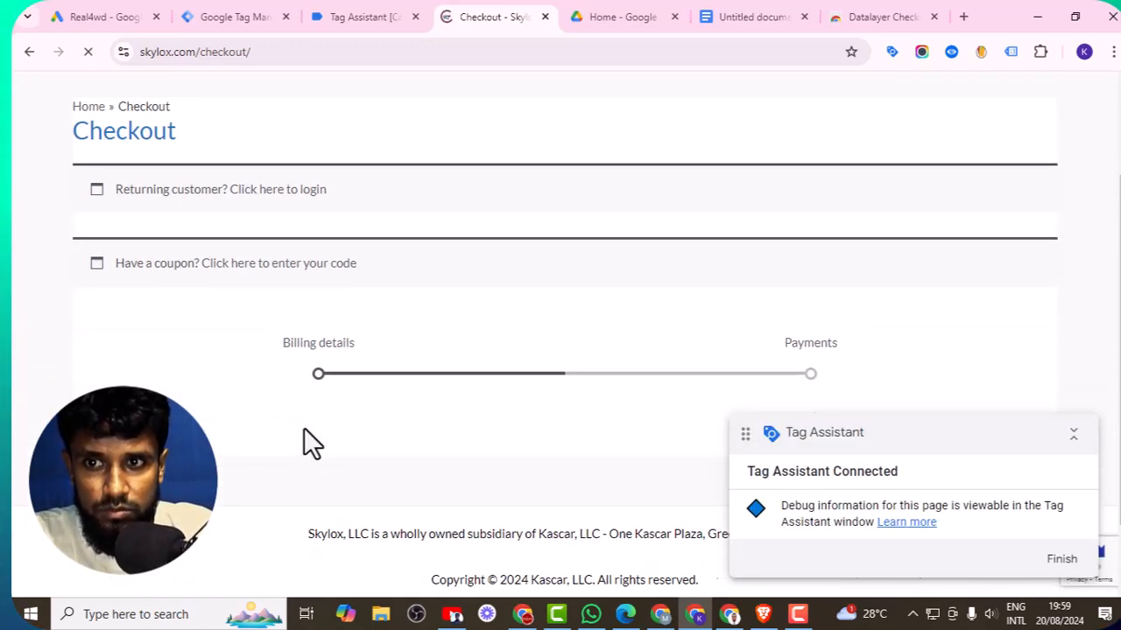
- Continue from the checkout billing details to the payment section
{"action": "left_click_drag", "start_coordinate": [941, 437], "coordinate": [357, 429]}
{"action": "scroll", "coordinate": [560, 389], "scroll_direction": "up", "scroll_amount": 2}
{"action": "scroll", "coordinate": [572, 380], "scroll_direction": "up", "scroll_amount": 1}
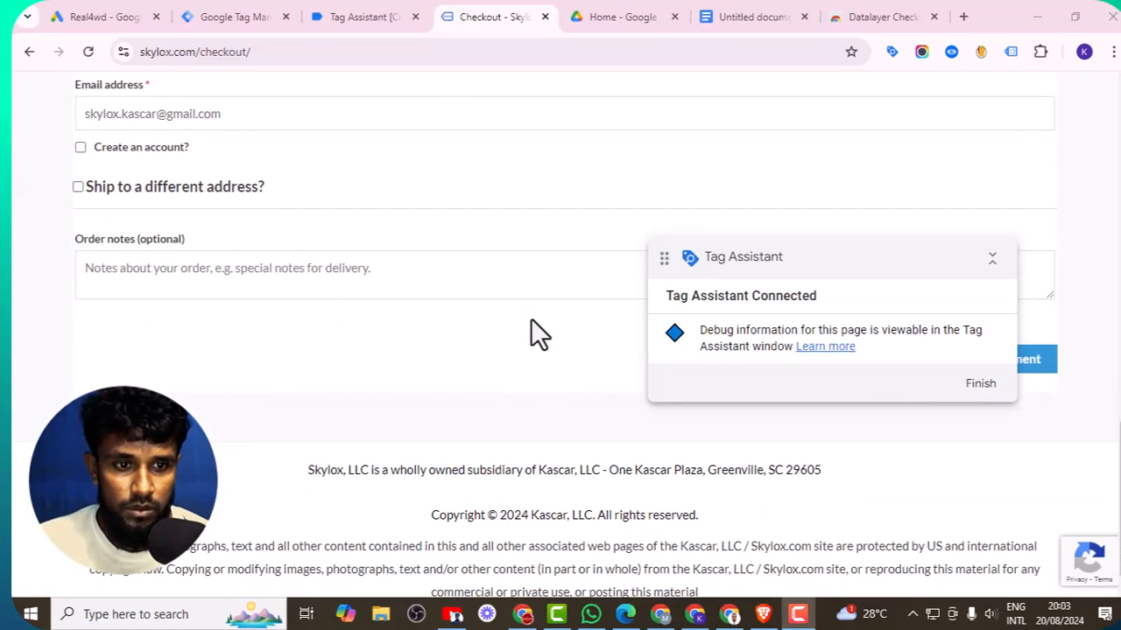
{"action": "scroll", "coordinate": [531, 342], "scroll_direction": "up", "scroll_amount": 1}
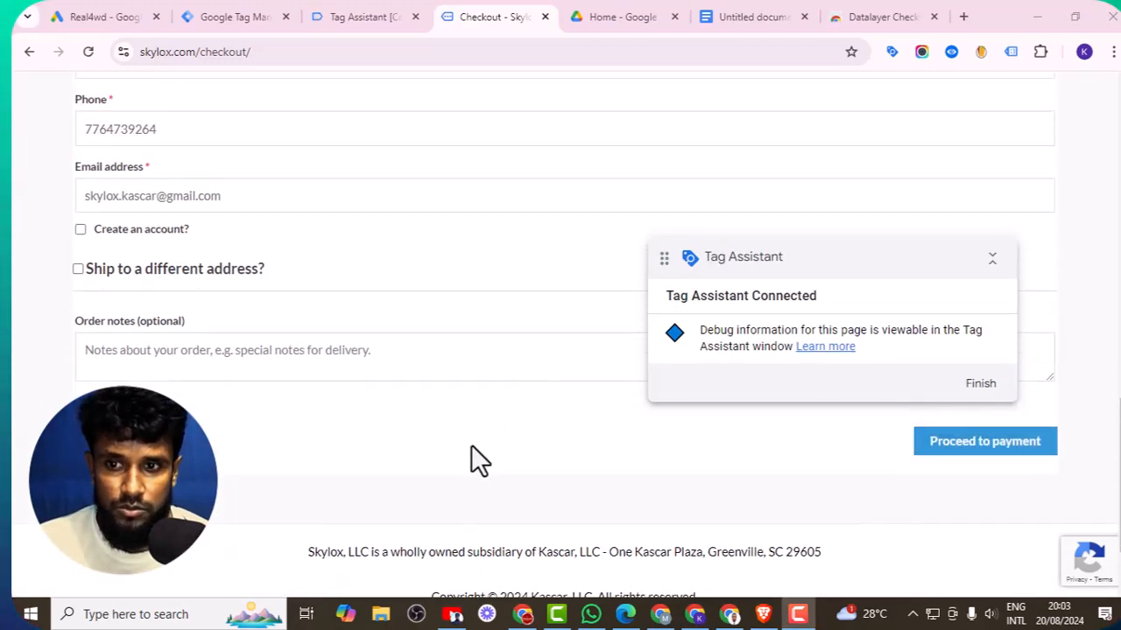
{"action": "left_click", "coordinate": [962, 443]}
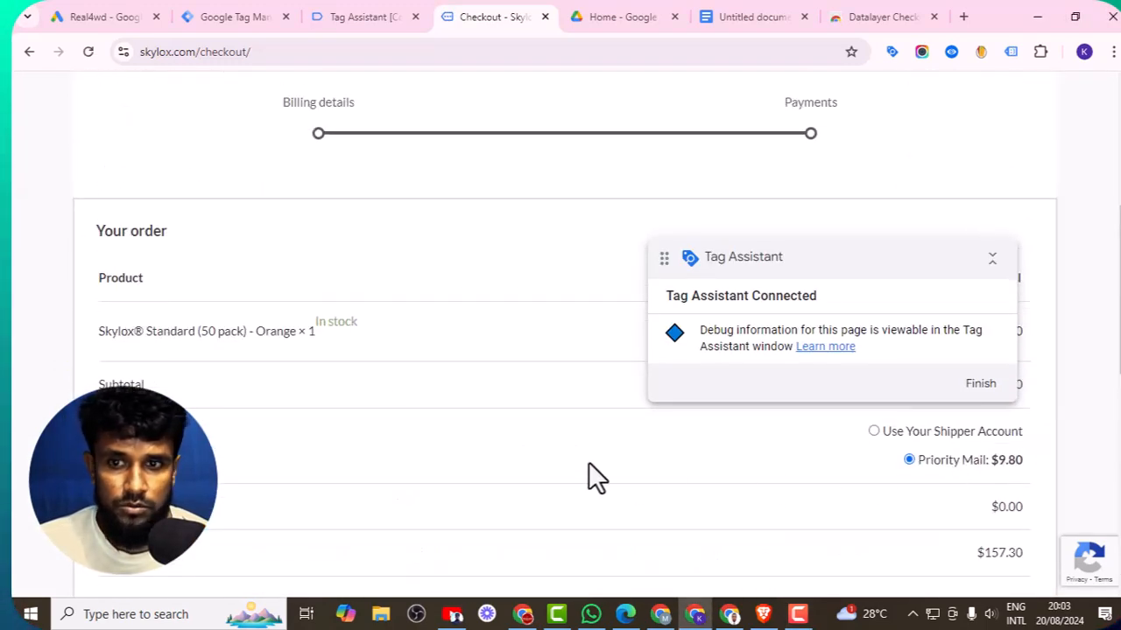
- Place the test order with Cash on delivery as the payment method
{"action": "scroll", "coordinate": [573, 462], "scroll_direction": "down", "scroll_amount": 5}
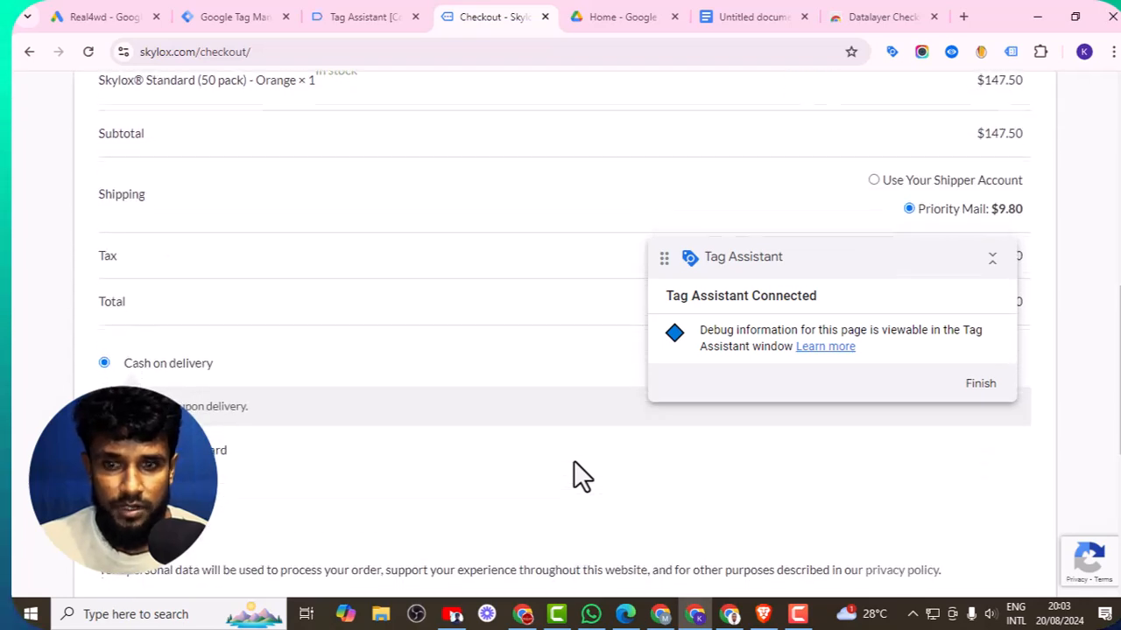
{"action": "left_click", "coordinate": [587, 508]}
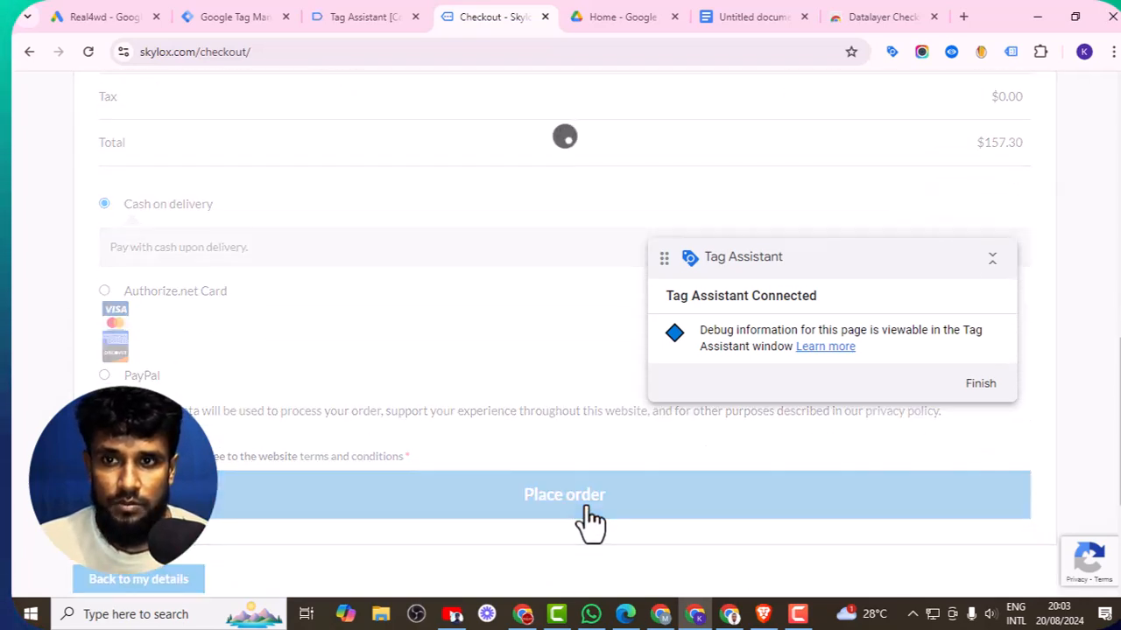
{"action": "scroll", "coordinate": [386, 488], "scroll_direction": "down", "scroll_amount": 10}
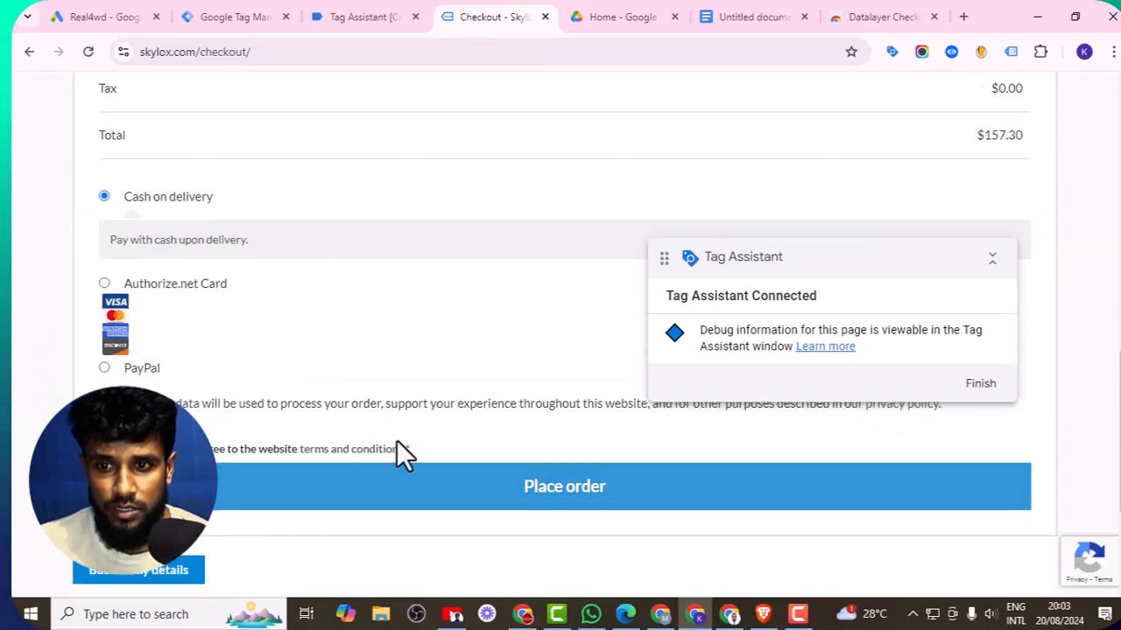
{"action": "left_click", "coordinate": [506, 491]}
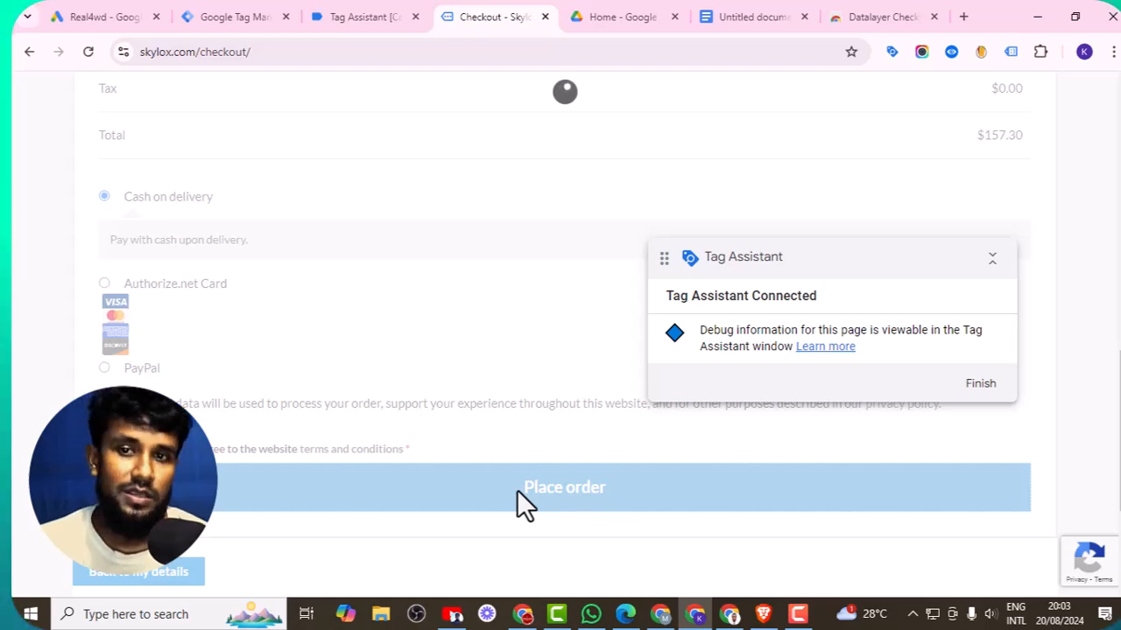
{"action": "scroll", "coordinate": [419, 398], "scroll_direction": "down", "scroll_amount": 3}
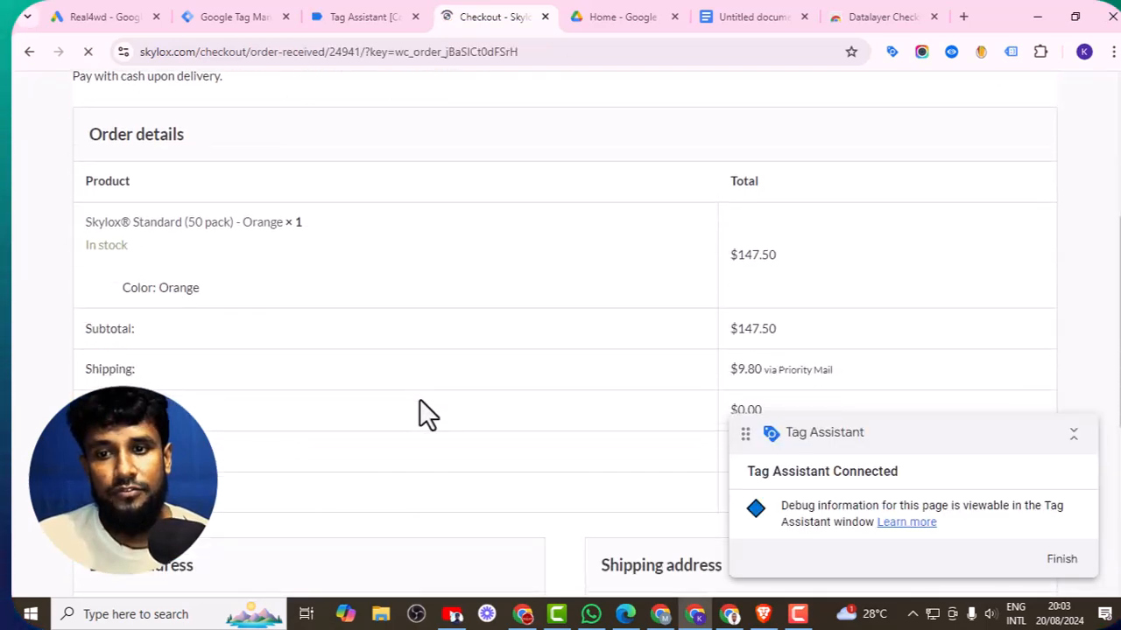
- Check in Tag Assistant which tags fired on the order-received page
{"action": "scroll", "coordinate": [419, 401], "scroll_direction": "down", "scroll_amount": 2}
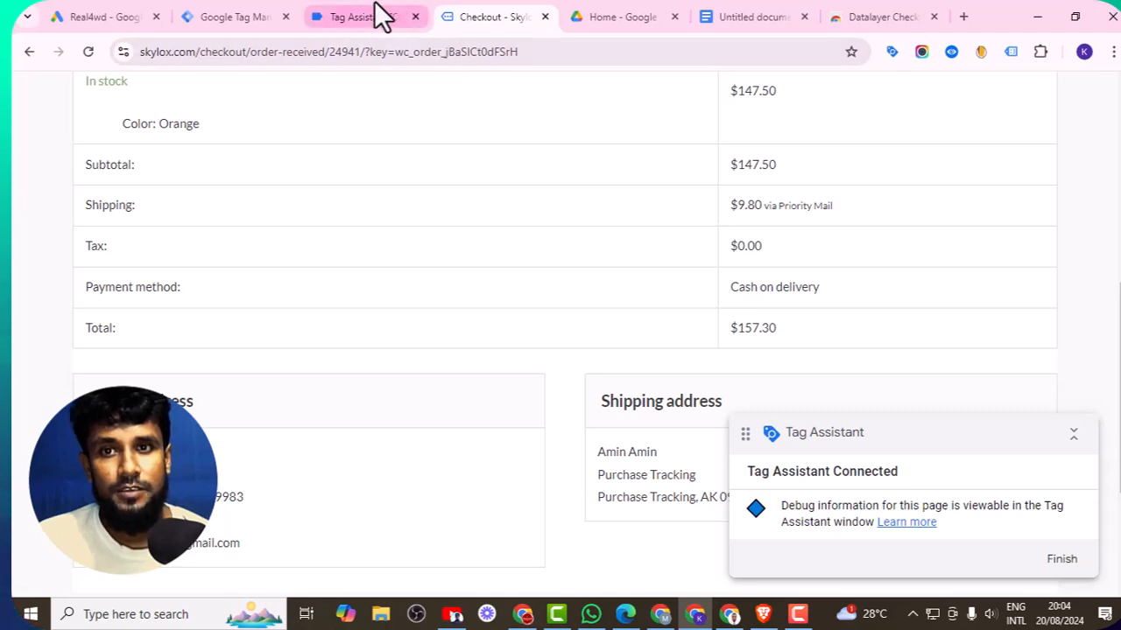
{"action": "left_click", "coordinate": [354, 17]}
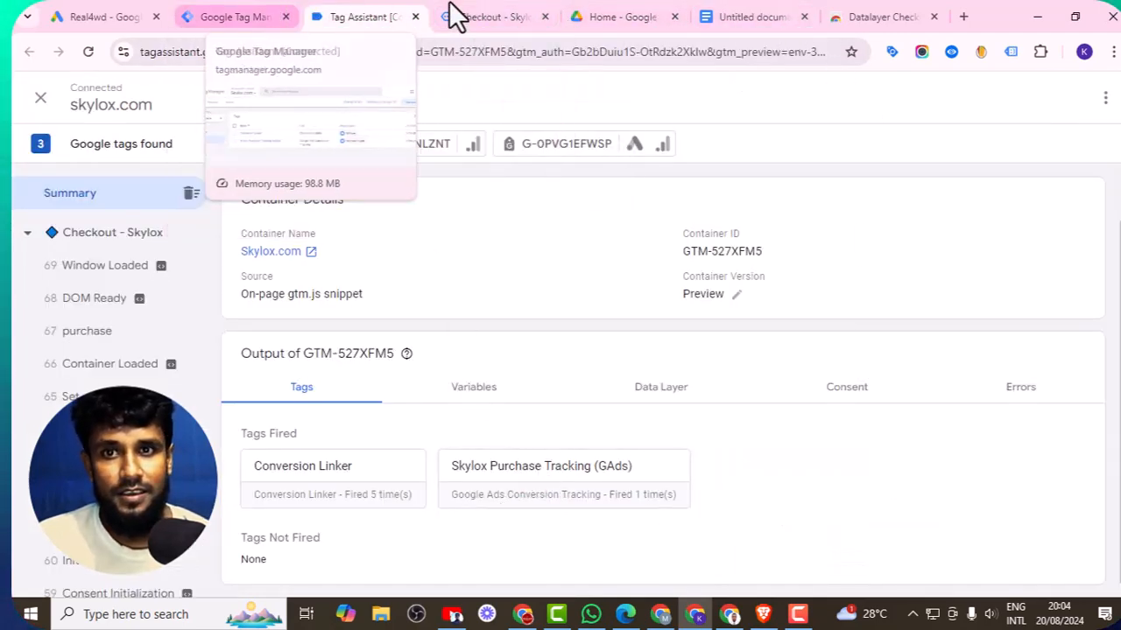
- Open the datalayer checker on the order-received page to inspect the purchase event data
{"action": "left_click", "coordinate": [487, 15]}
{"action": "scroll", "coordinate": [960, 200], "scroll_direction": "up", "scroll_amount": 5}
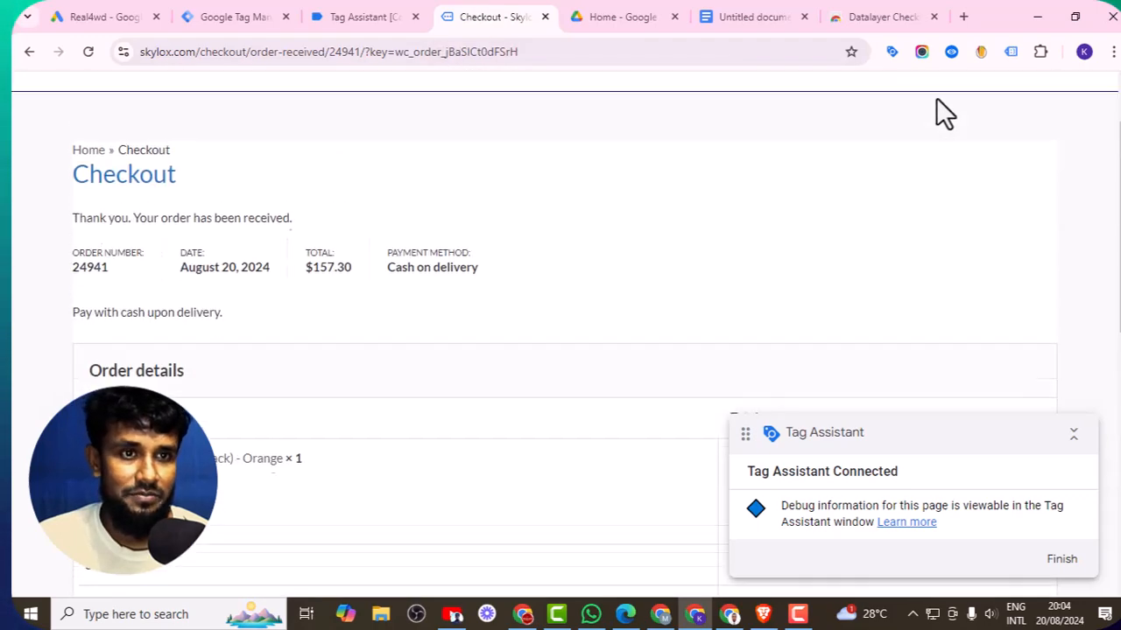
{"action": "left_click", "coordinate": [954, 51]}
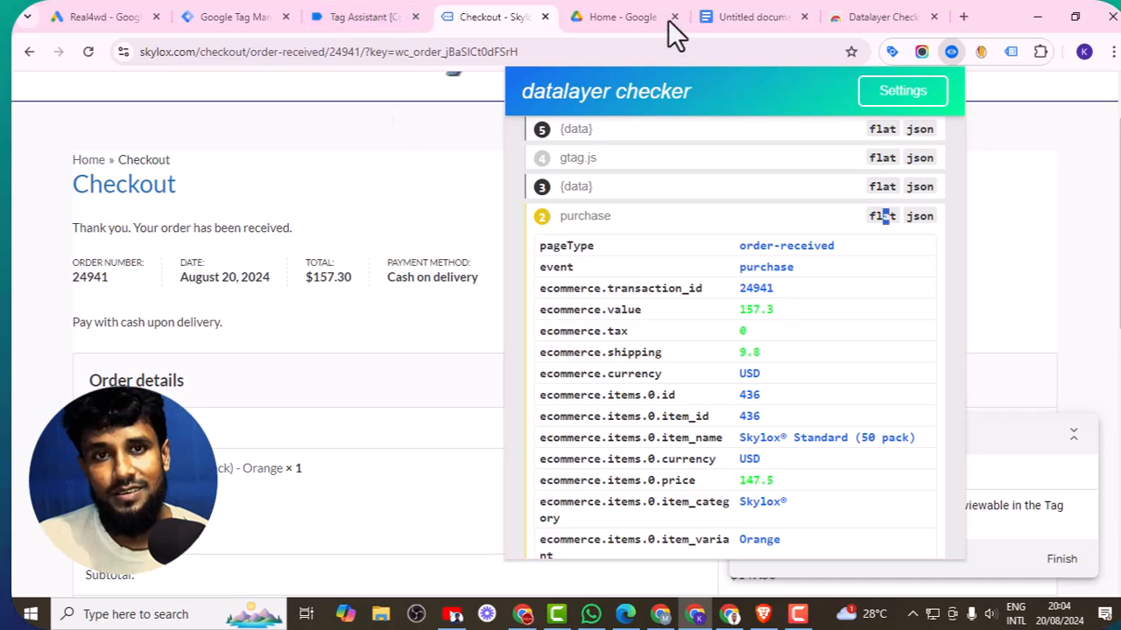
- Select the Verify line in the notes document
{"action": "left_click", "coordinate": [753, 16]}
{"action": "scroll", "coordinate": [424, 457], "scroll_direction": "down", "scroll_amount": 1}
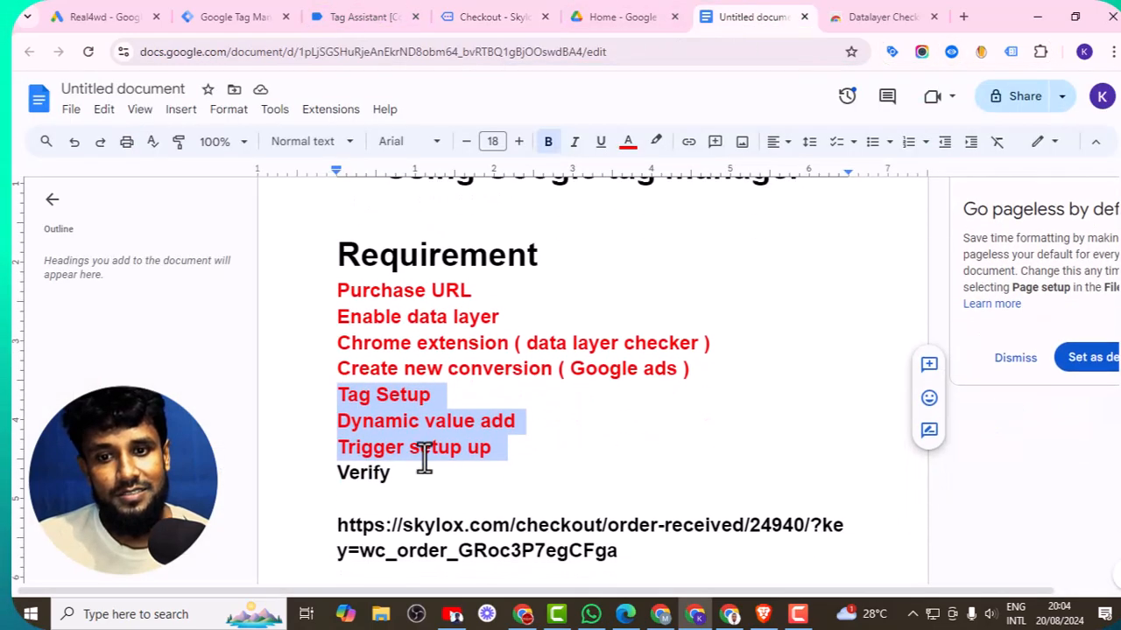
{"action": "double_click", "coordinate": [368, 473]}
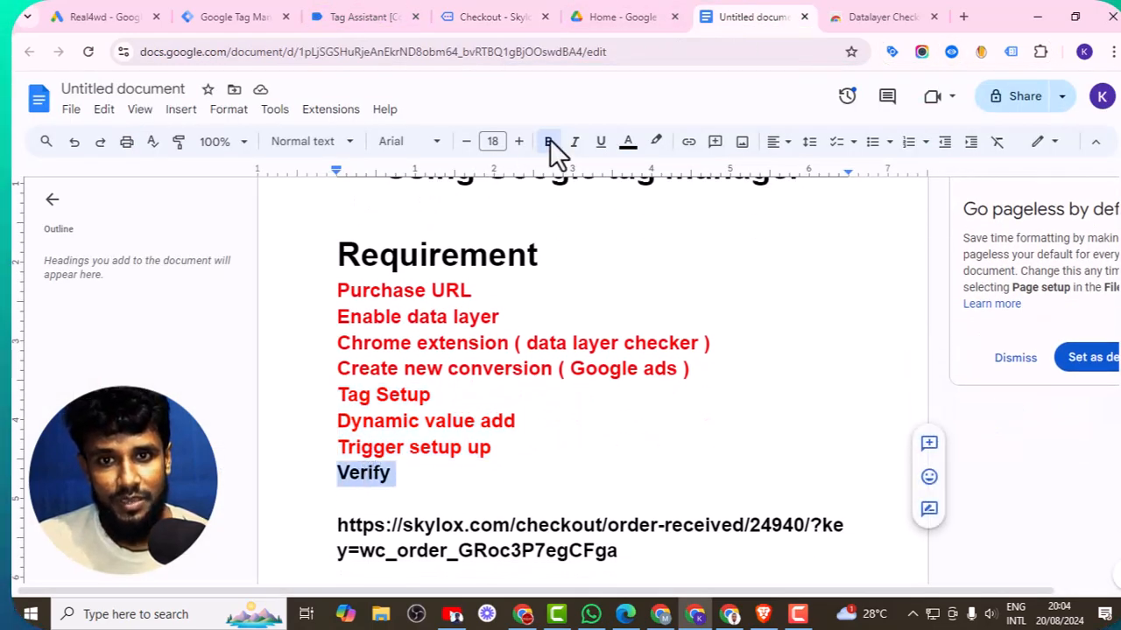
{"action": "scroll", "coordinate": [677, 331], "scroll_direction": "up", "scroll_amount": 1}
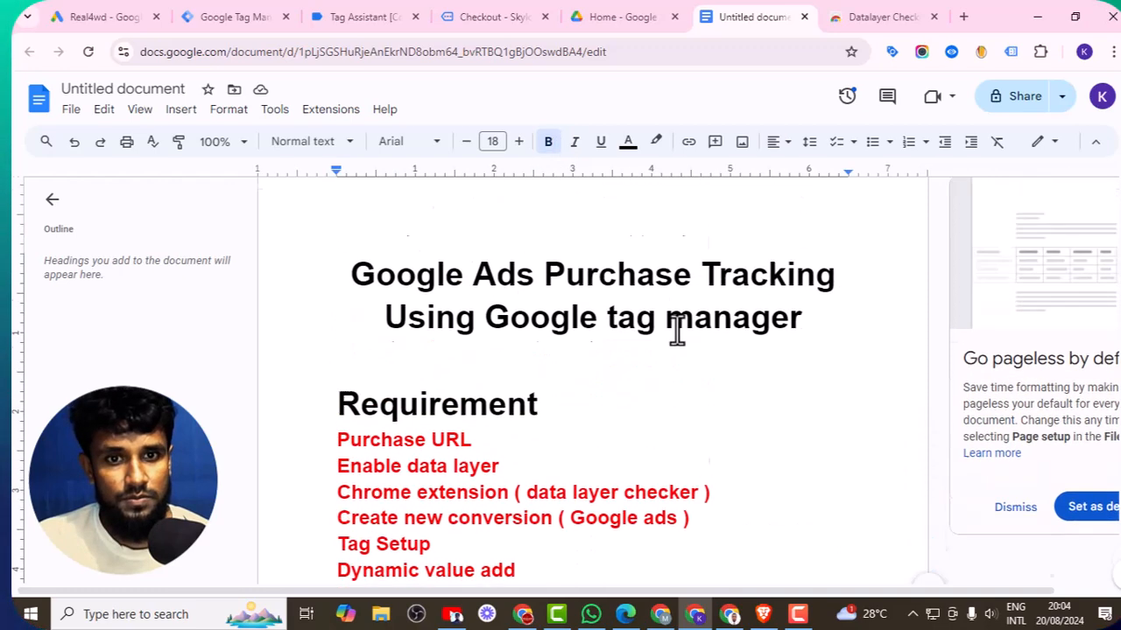
- Return to Google Ads and finish the new conversion action setup to reach the conversions summary
{"action": "left_click", "coordinate": [112, 11]}
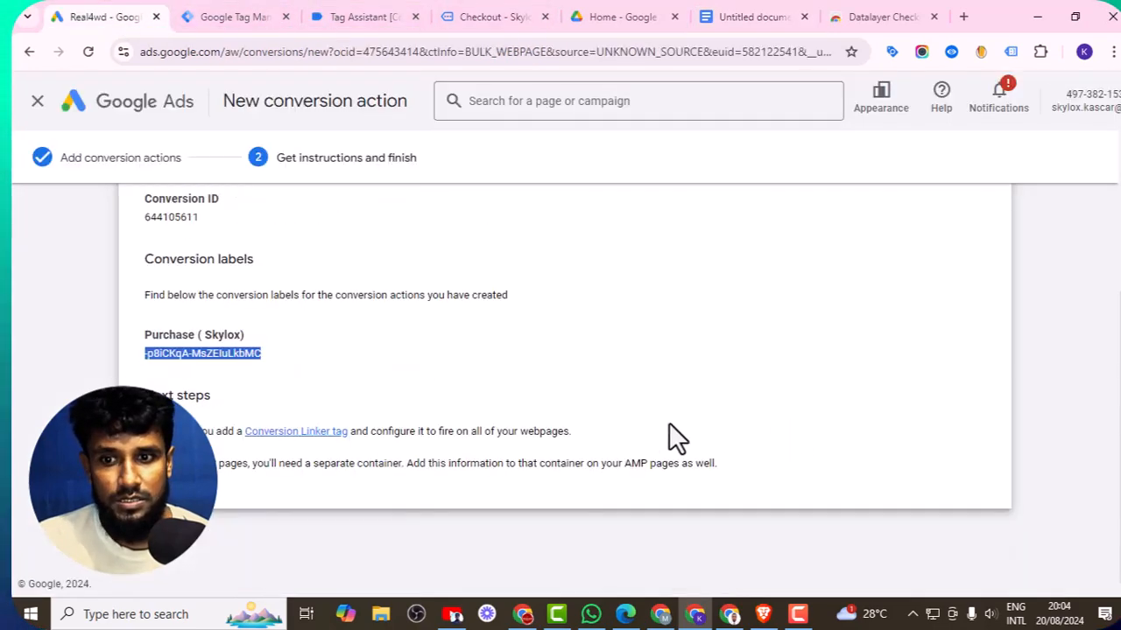
{"action": "left_click", "coordinate": [144, 553]}
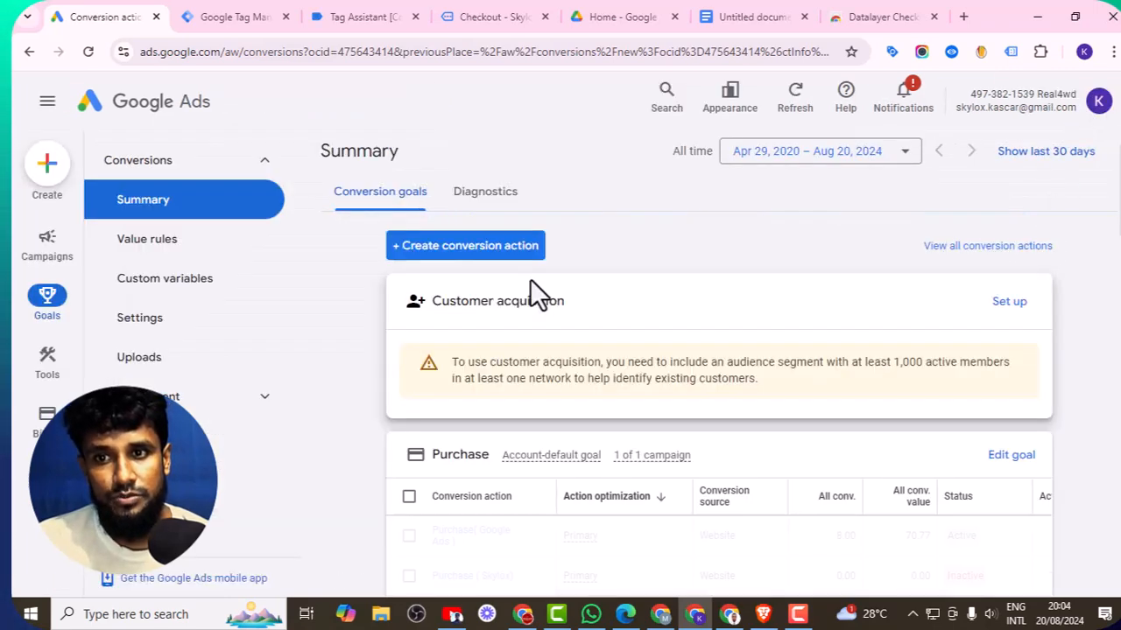
- Review the status of the Purchase ( Skylox ) conversion action in the Purchase goal table
{"action": "scroll", "coordinate": [550, 288], "scroll_direction": "down", "scroll_amount": 2}
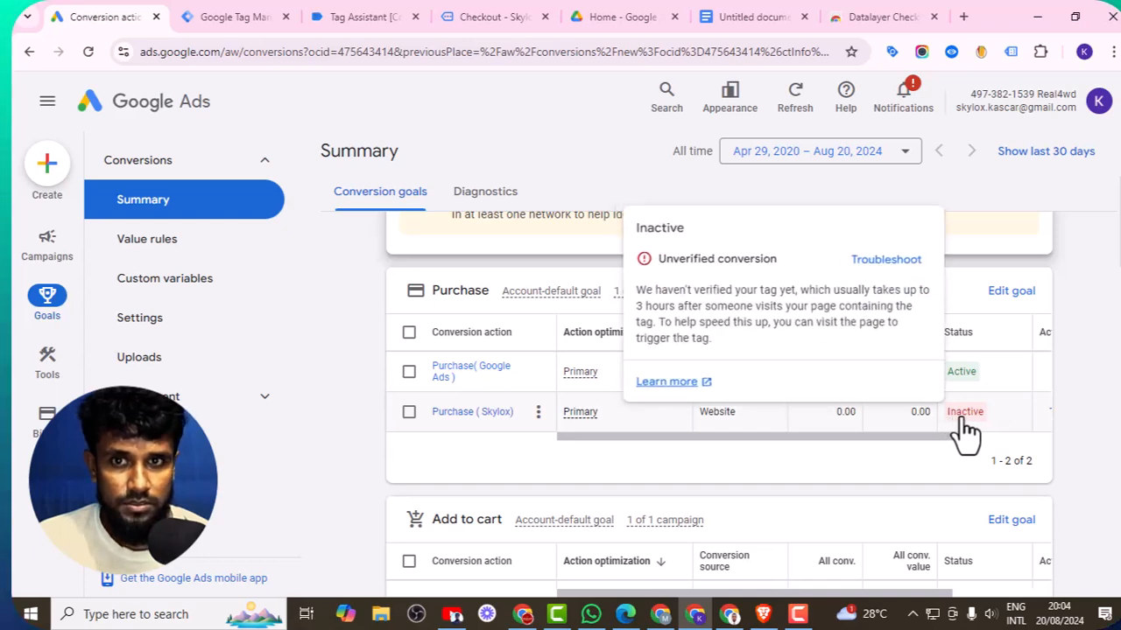
{"action": "left_click_drag", "start_coordinate": [964, 414], "coordinate": [507, 225]}
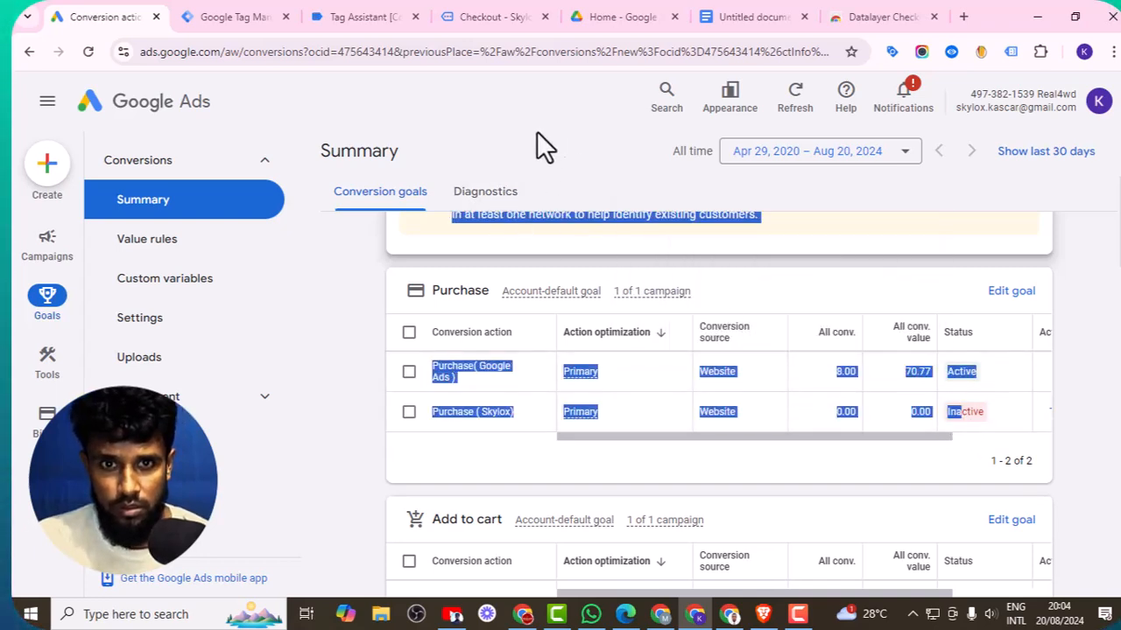
{"action": "left_click", "coordinate": [1040, 429]}
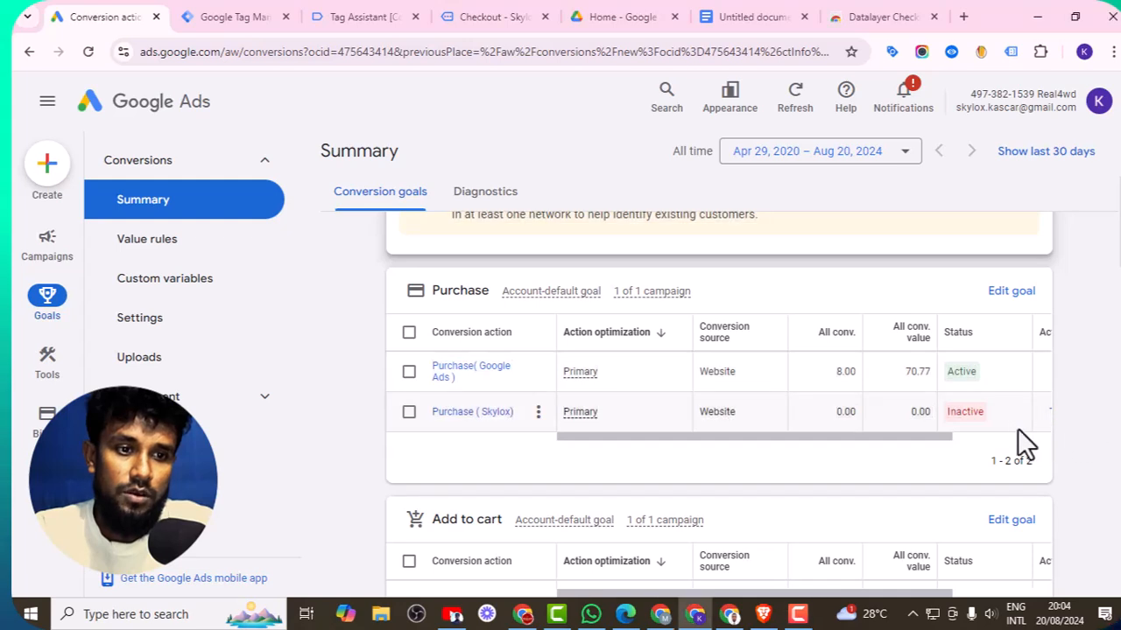
- Close the old Tag Assistant and checkout tabs, then launch a Tag Assistant test for the Purchase ( Skylox ) conversion action
{"action": "left_click", "coordinate": [418, 17]}
{"action": "left_click", "coordinate": [419, 17]}
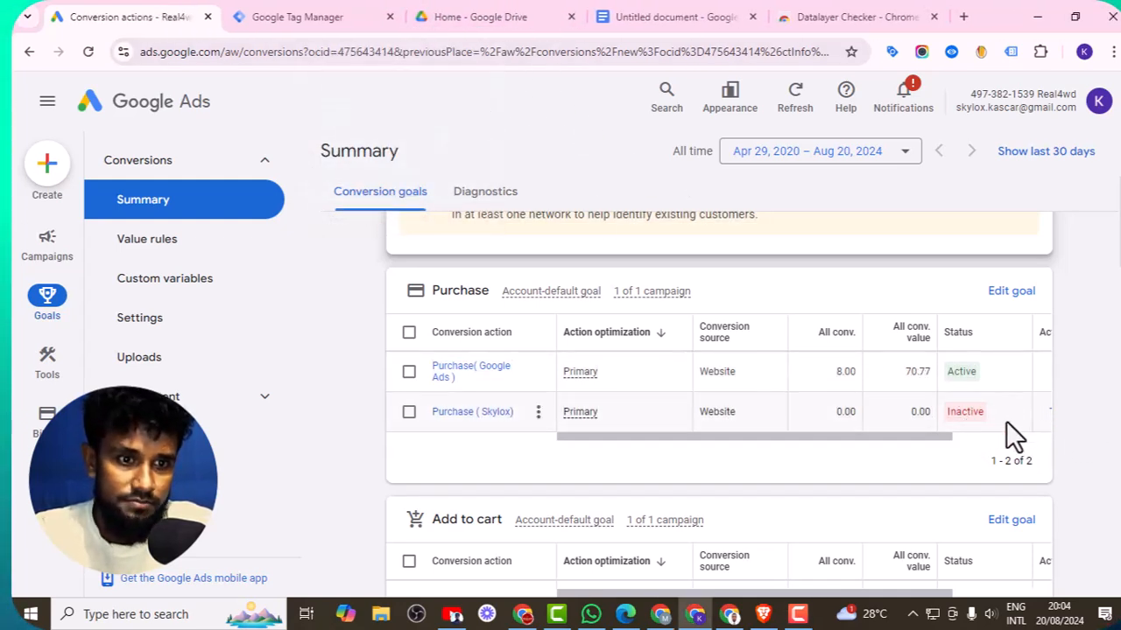
{"action": "mouse_move", "coordinate": [970, 429]}
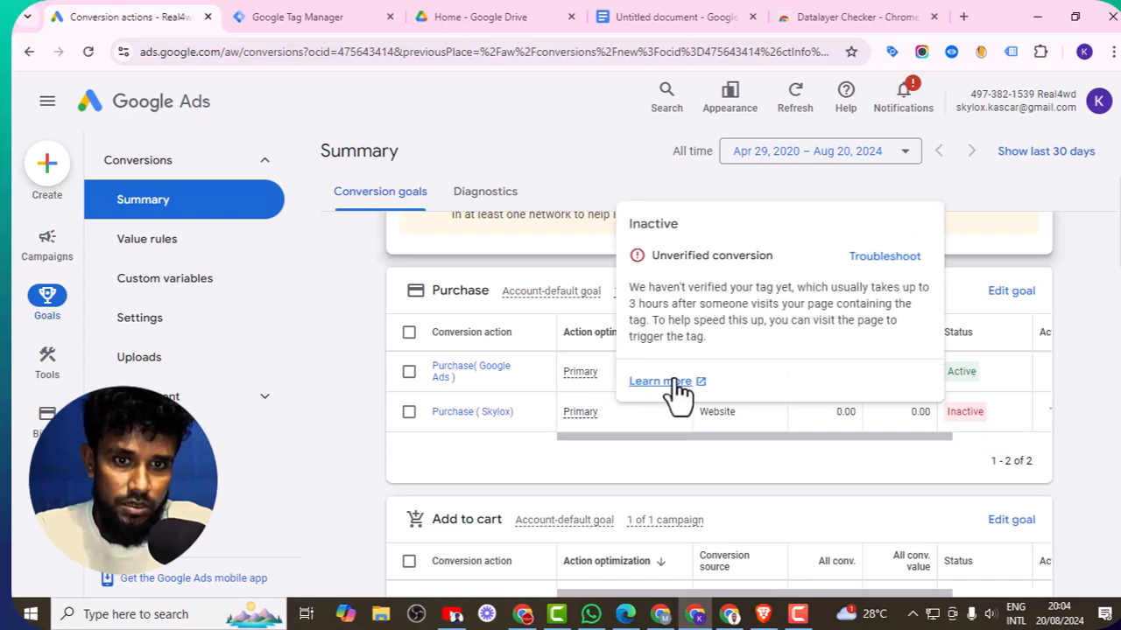
{"action": "left_click", "coordinate": [878, 263]}
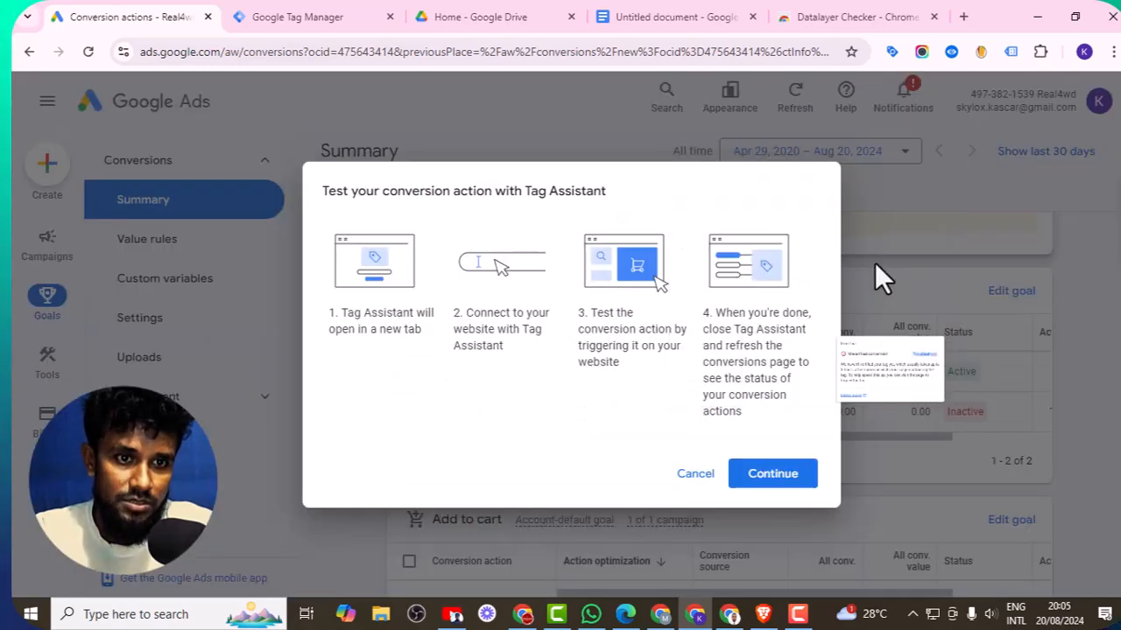
{"action": "left_click", "coordinate": [772, 477]}
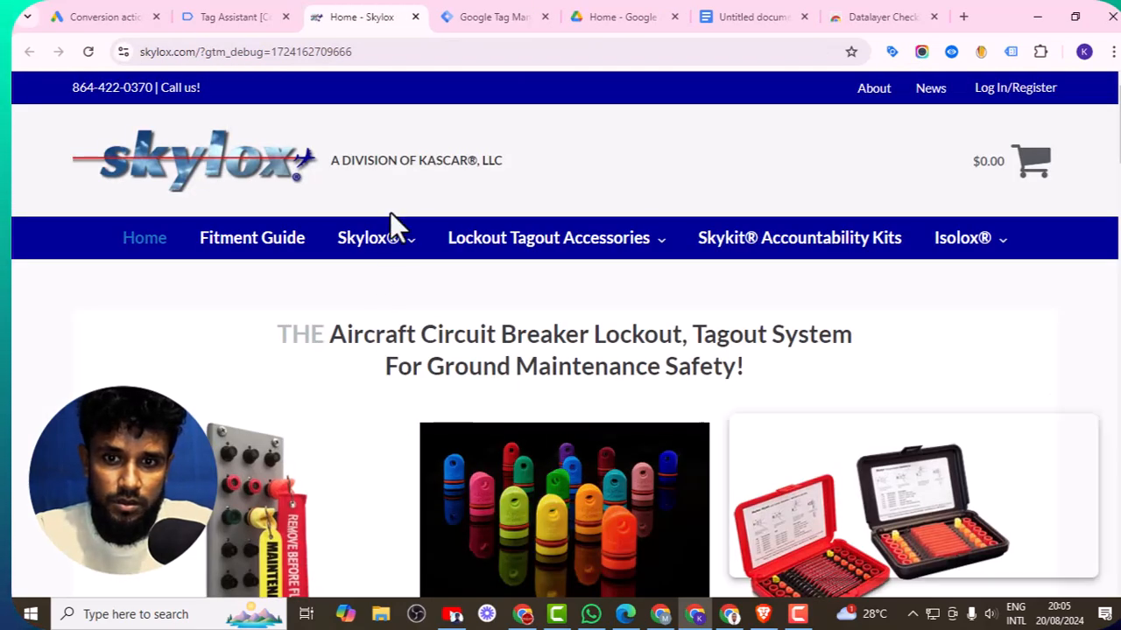
- Open the Skylox® Standard (50 Pack) product, choose the Orange colour and add it to the cart
{"action": "mouse_move", "coordinate": [388, 242]}
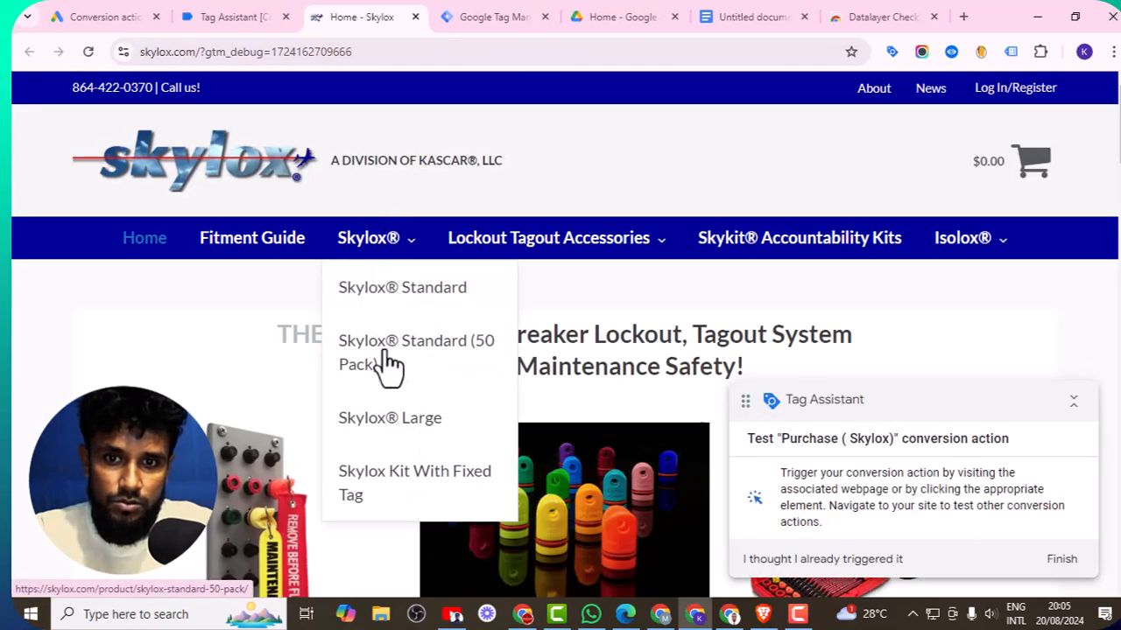
{"action": "left_click", "coordinate": [416, 359]}
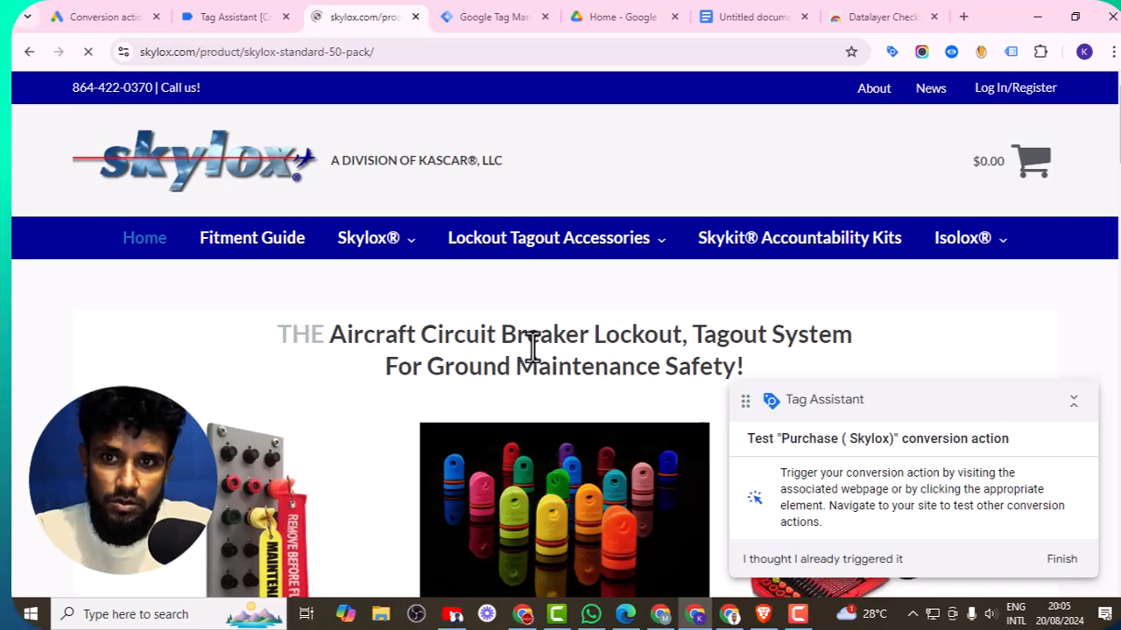
{"action": "scroll", "coordinate": [536, 352], "scroll_direction": "down", "scroll_amount": 4}
{"action": "scroll", "coordinate": [896, 358], "scroll_direction": "down", "scroll_amount": 4}
{"action": "scroll", "coordinate": [583, 331], "scroll_direction": "down", "scroll_amount": 1}
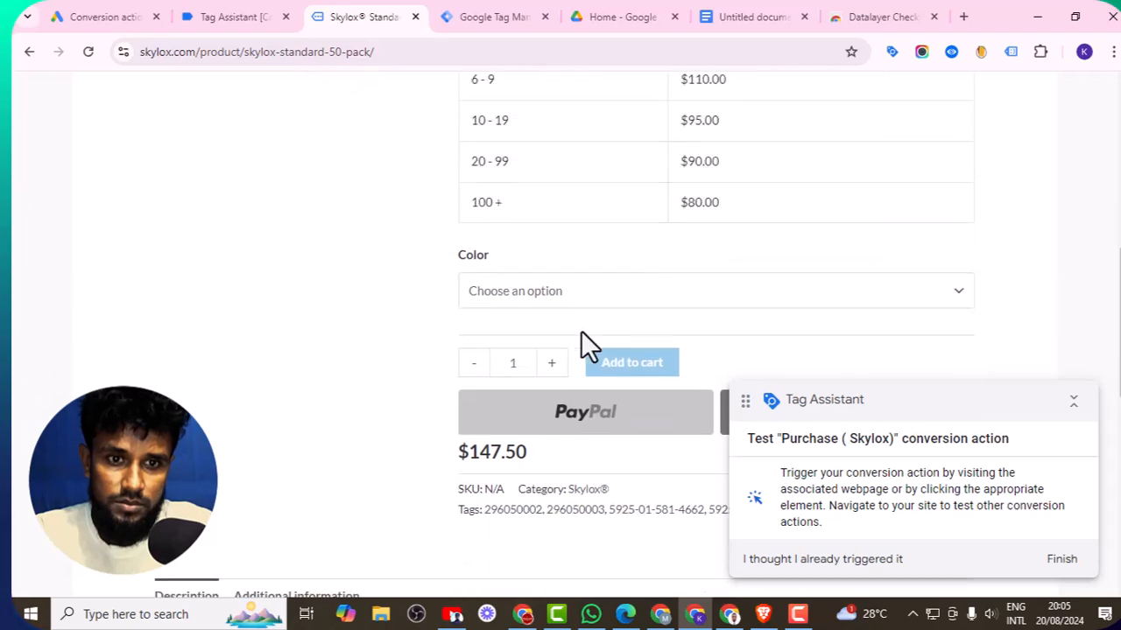
{"action": "left_click", "coordinate": [531, 291]}
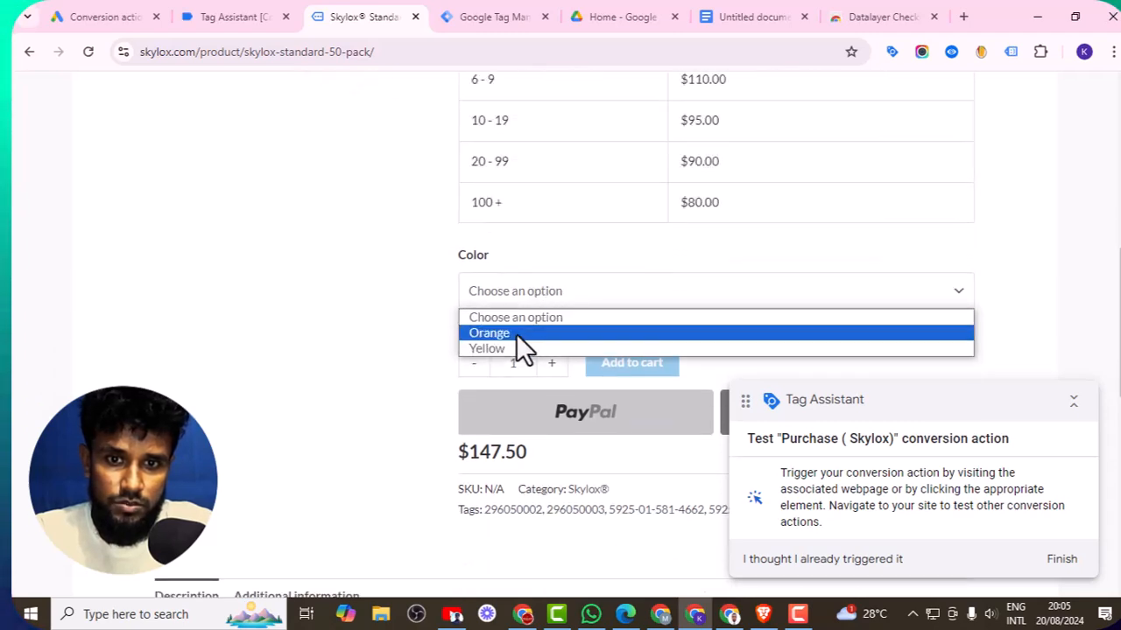
{"action": "left_click", "coordinate": [520, 333]}
{"action": "scroll", "coordinate": [691, 319], "scroll_direction": "down", "scroll_amount": 2}
{"action": "left_click", "coordinate": [624, 268]}
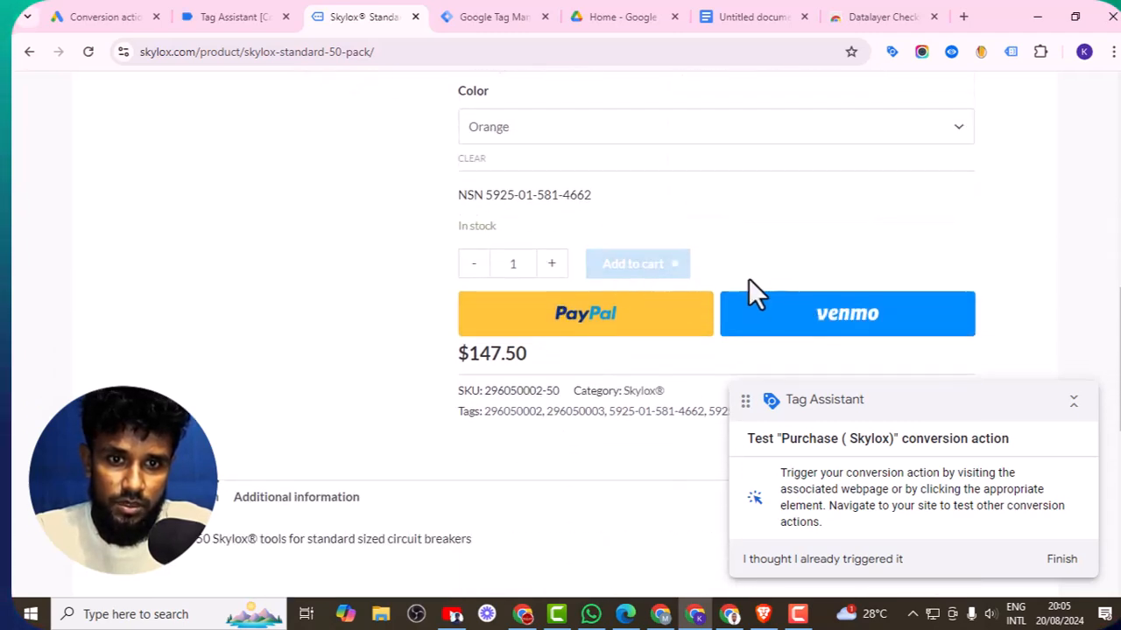
- Review the order-received page and the Tag Assistant panel for the purchase conversion test
{"action": "scroll", "coordinate": [749, 279], "scroll_direction": "up", "scroll_amount": 1}
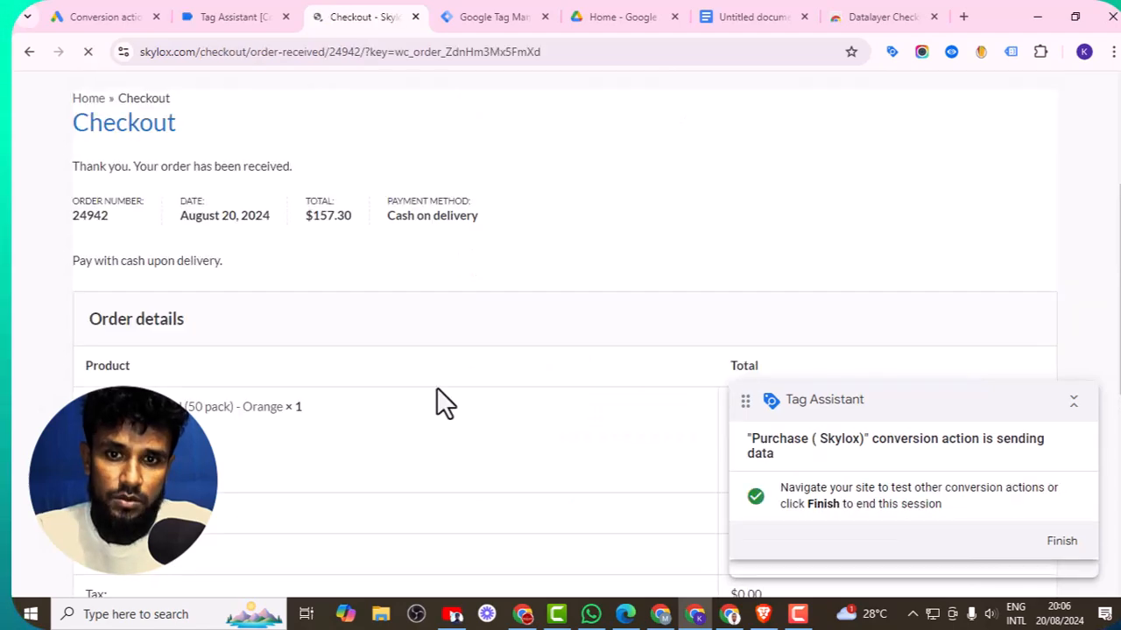
{"action": "scroll", "coordinate": [436, 387], "scroll_direction": "down", "scroll_amount": 7}
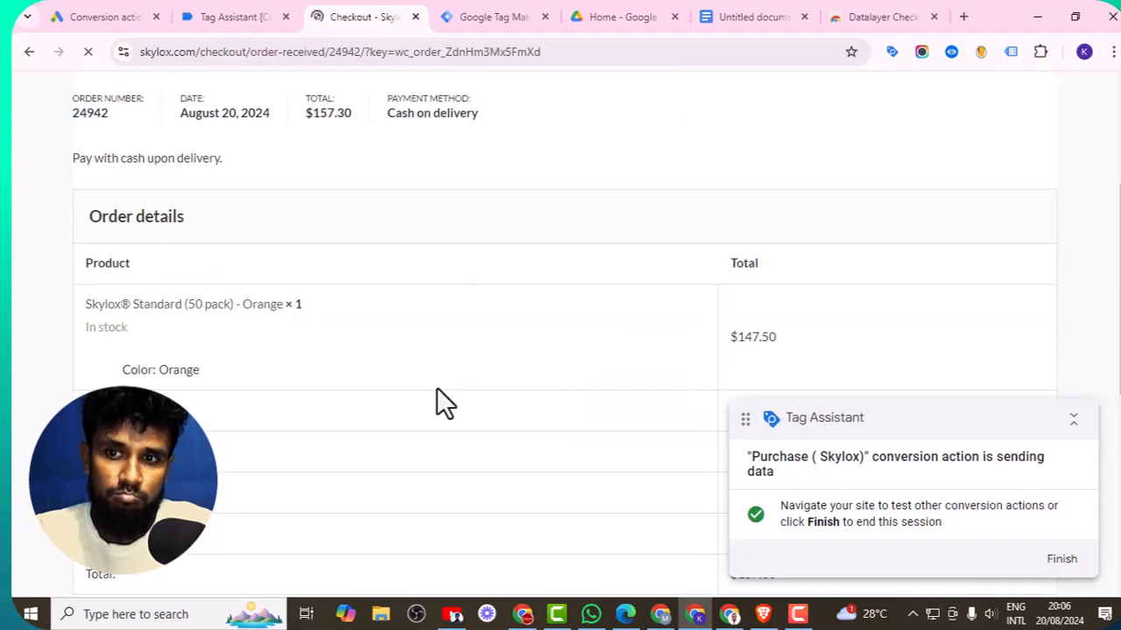
{"action": "scroll", "coordinate": [436, 387], "scroll_direction": "up", "scroll_amount": 7}
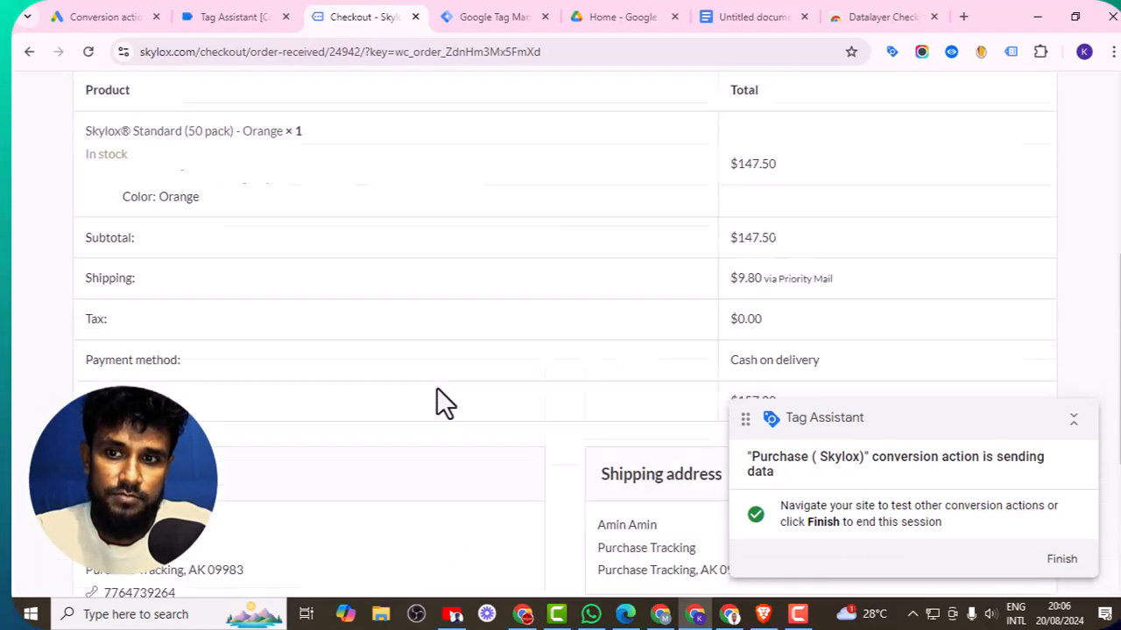
- Return to the Google Ads conversions summary and check the Purchase ( Skylox ) status
{"action": "left_click", "coordinate": [228, 16]}
{"action": "left_click", "coordinate": [107, 16]}
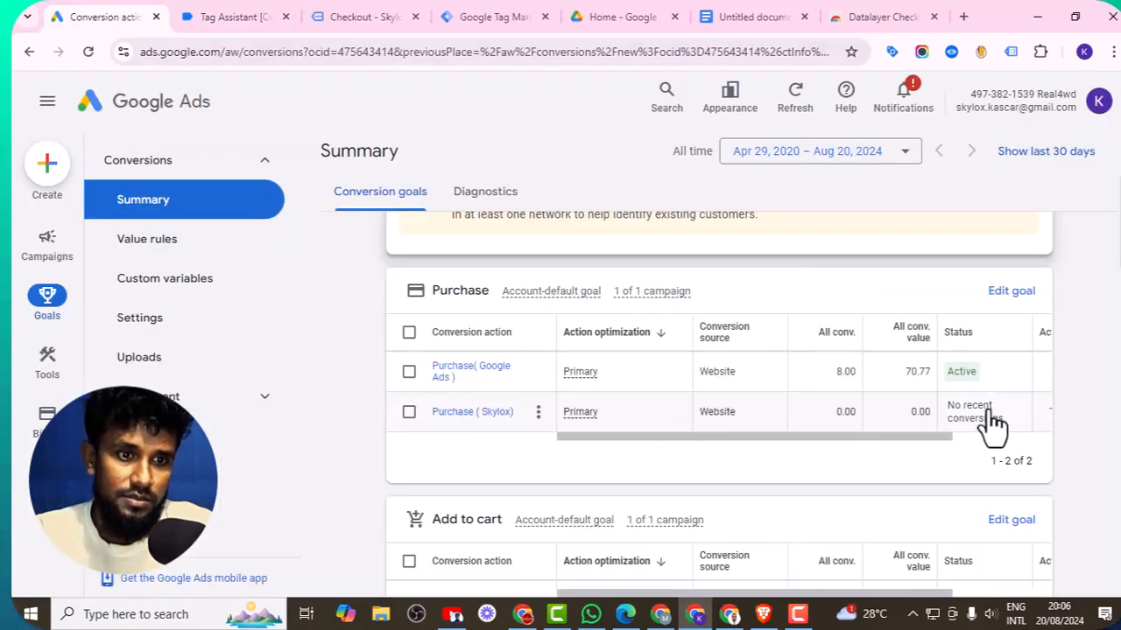
{"action": "mouse_move", "coordinate": [992, 425]}
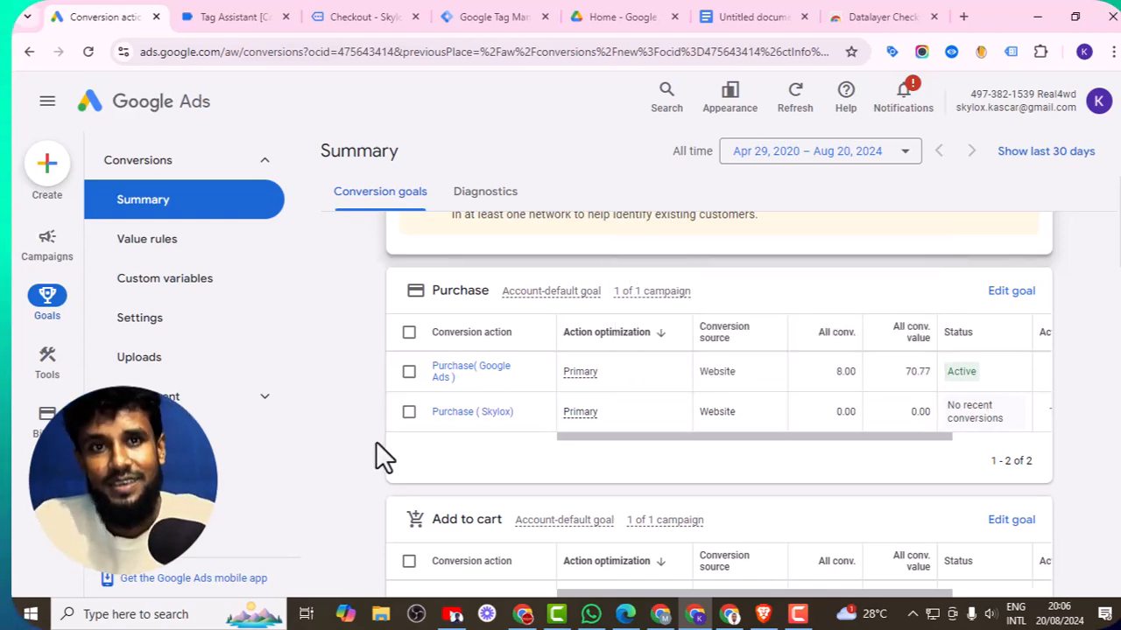
- Switch to the notes document and colour the Verify line red
{"action": "left_click", "coordinate": [733, 12]}
{"action": "scroll", "coordinate": [583, 408], "scroll_direction": "down", "scroll_amount": 1}
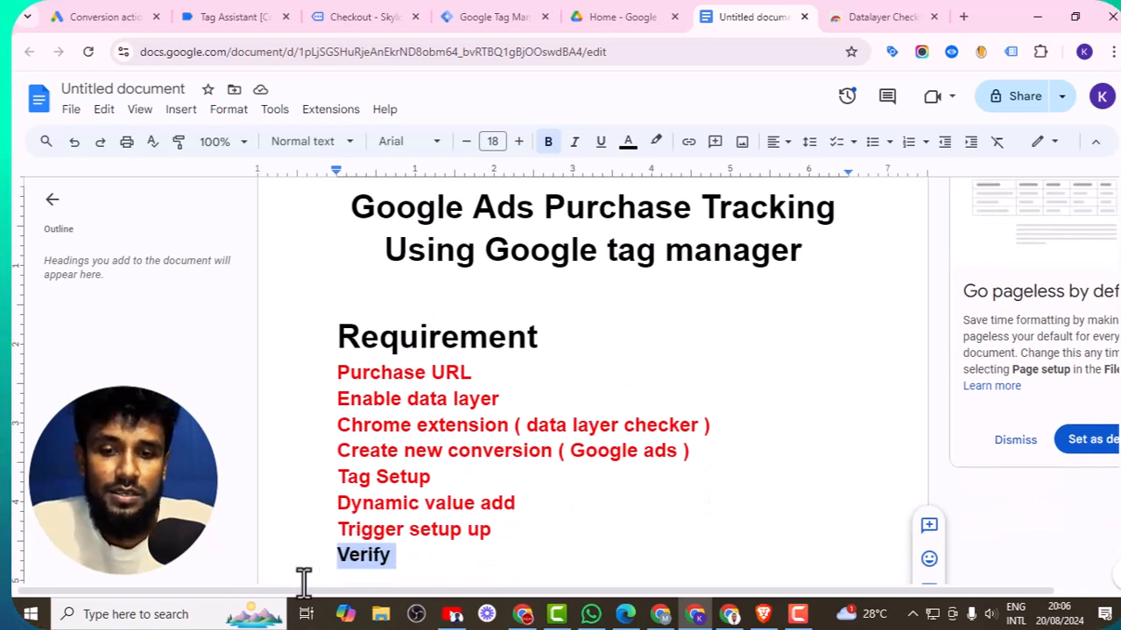
{"action": "left_click", "coordinate": [350, 560]}
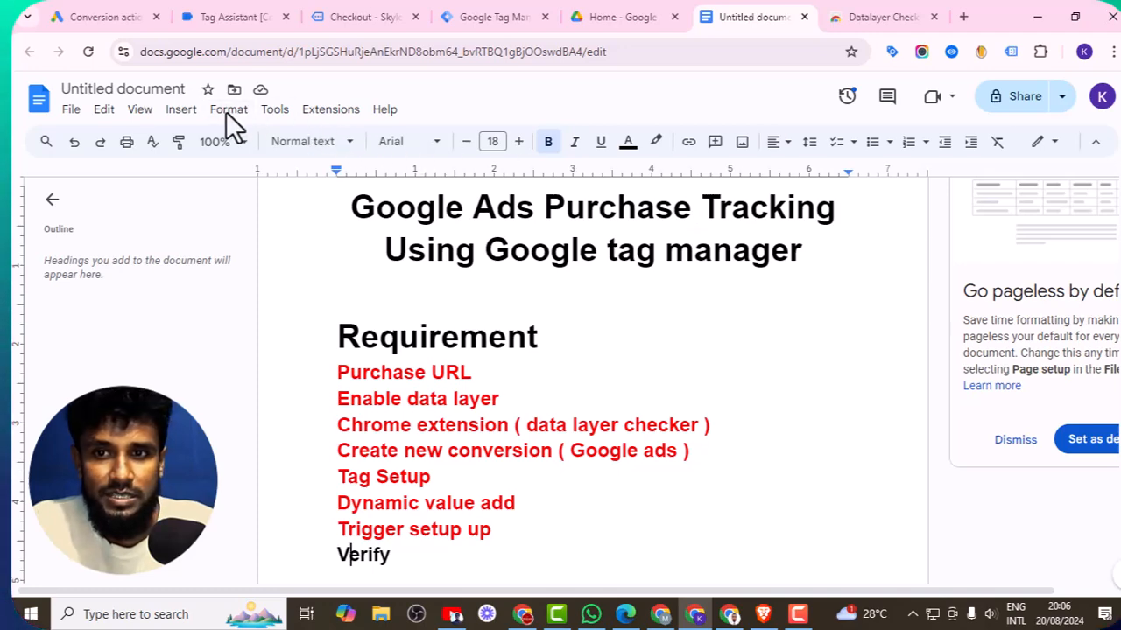
{"action": "left_click", "coordinate": [629, 144]}
{"action": "left_click", "coordinate": [650, 195]}
{"action": "scroll", "coordinate": [578, 346], "scroll_direction": "down", "scroll_amount": 1}
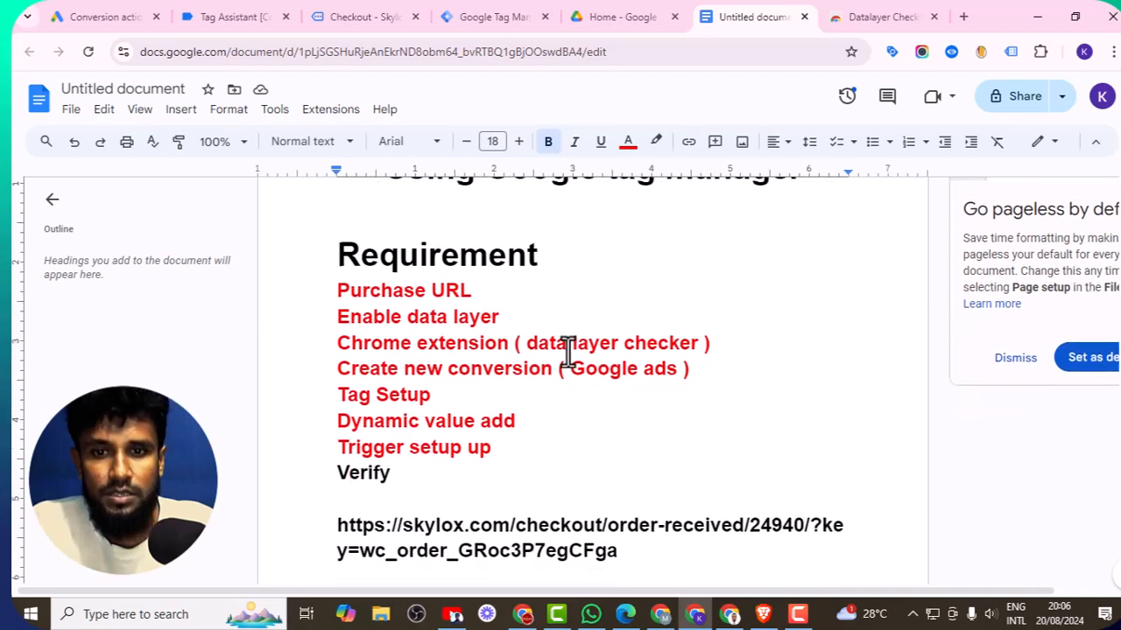
{"action": "double_click", "coordinate": [358, 477]}
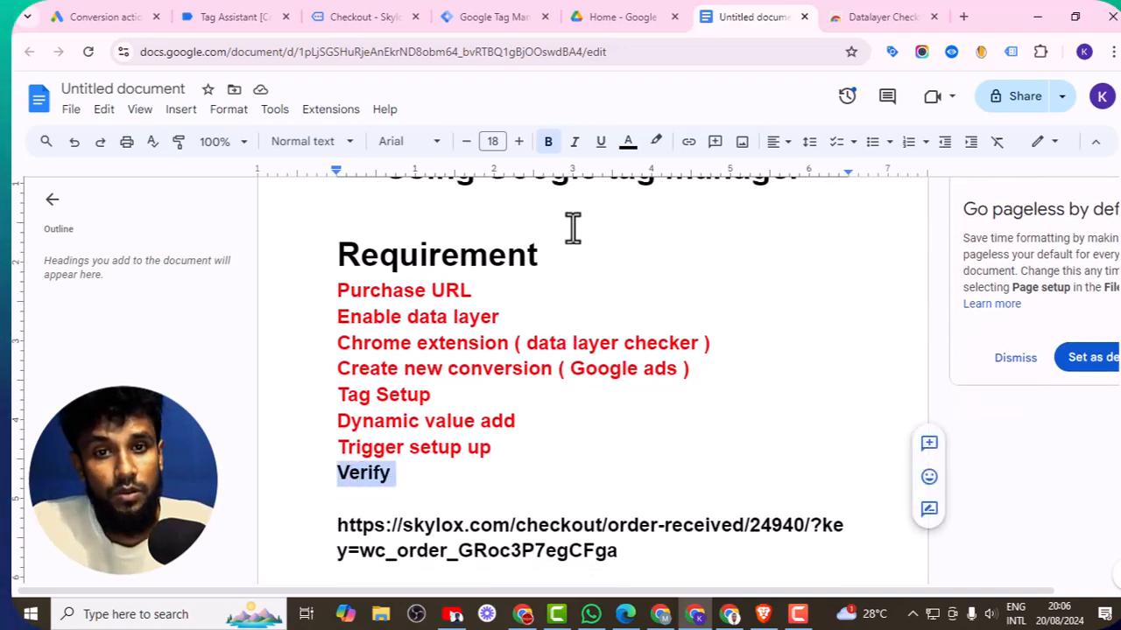
{"action": "left_click", "coordinate": [629, 143]}
{"action": "left_click", "coordinate": [650, 194]}
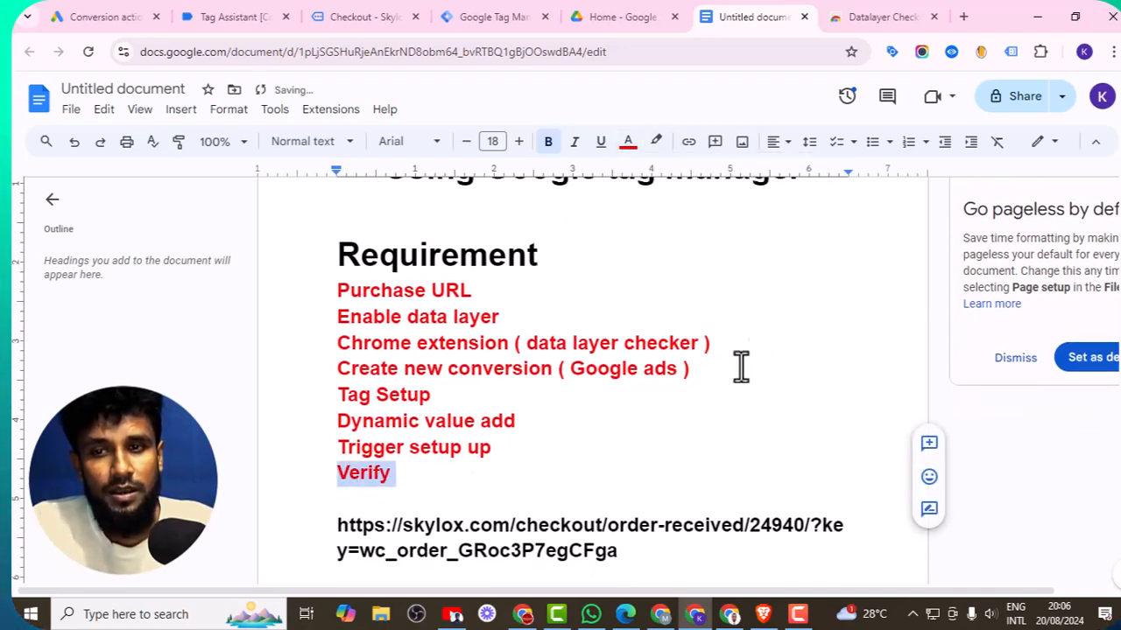
{"action": "left_click", "coordinate": [615, 455]}
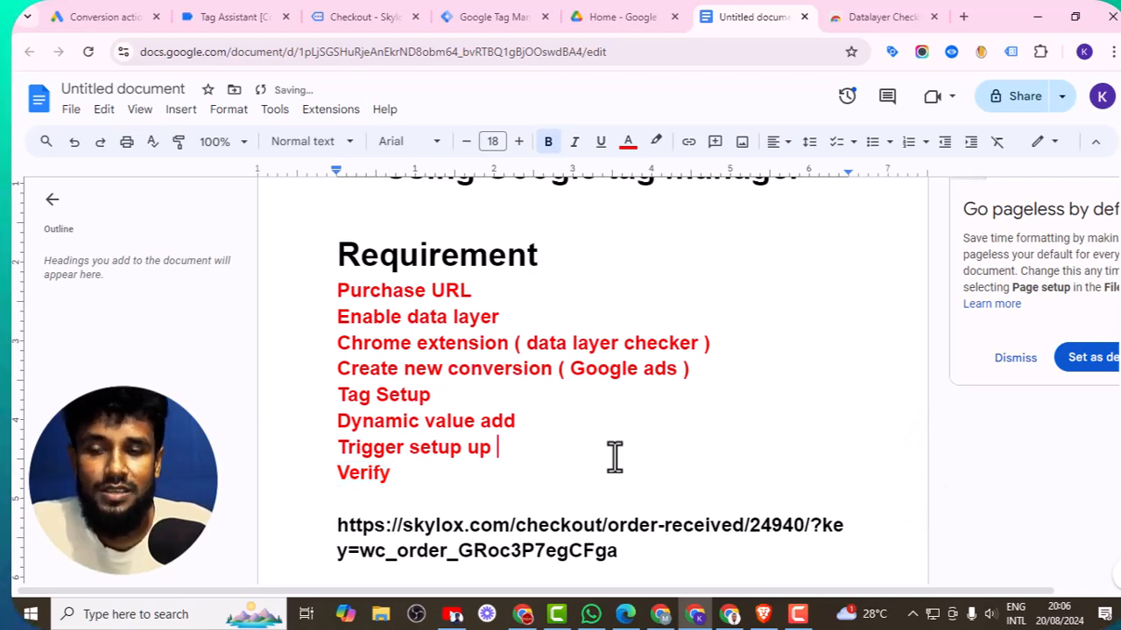